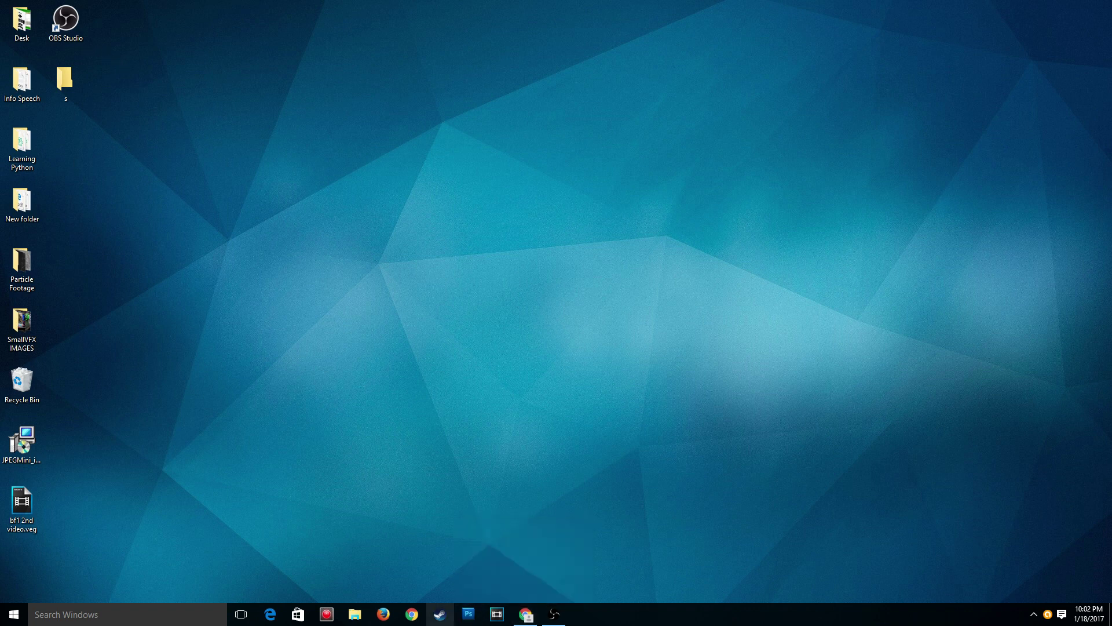
Launch OBS Studio 17 from its desktop shortcut, opening the Xbox One scene.
left_click(555, 604)
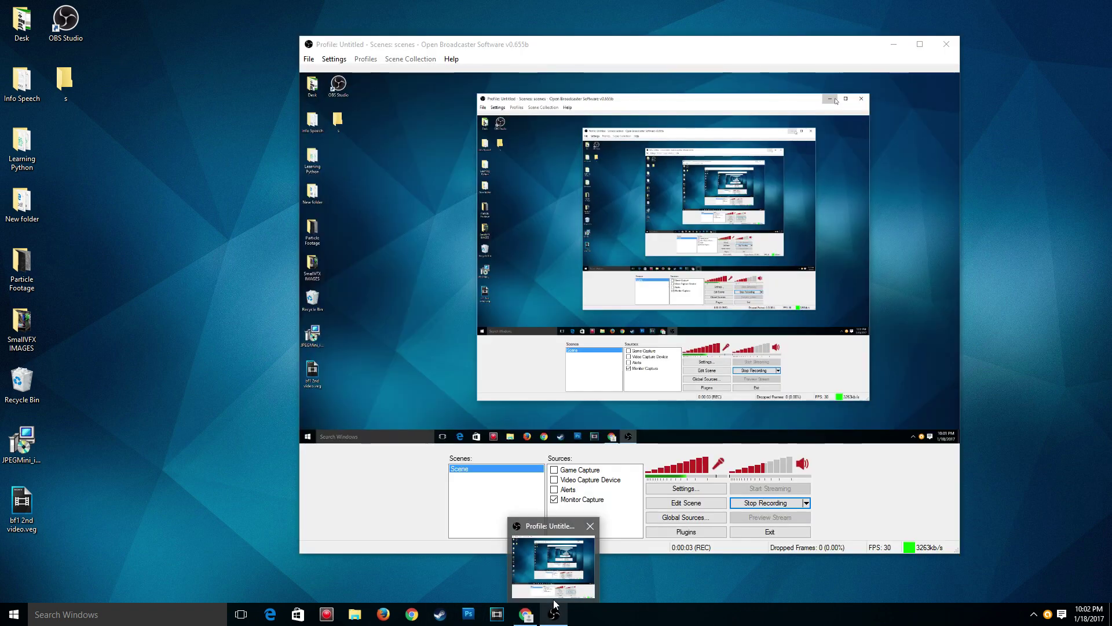
left_click(554, 605)
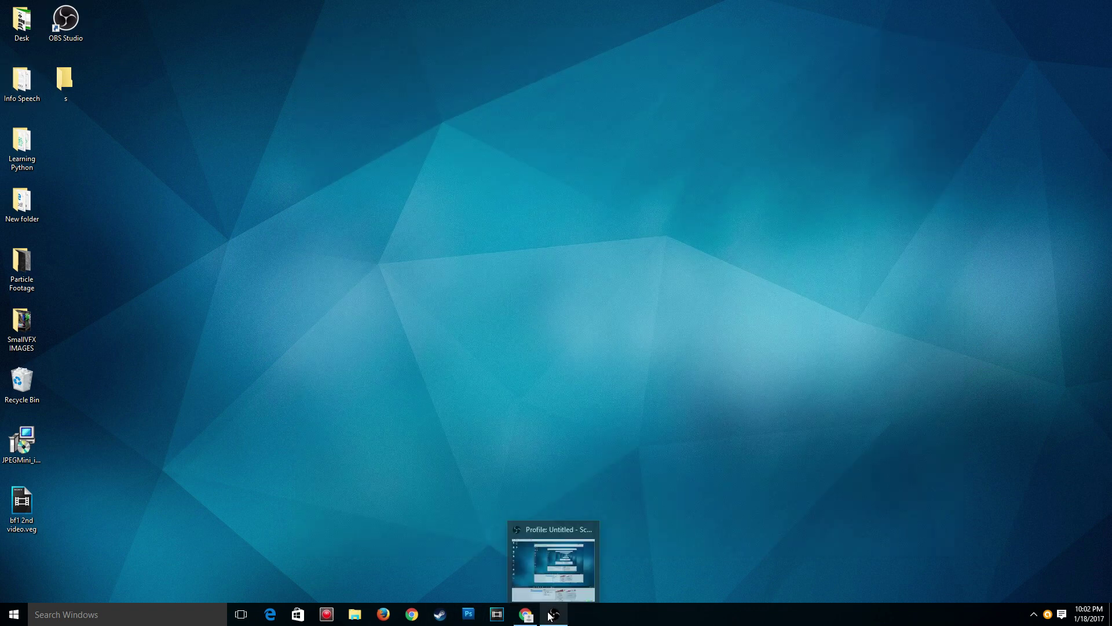
left_click(74, 22)
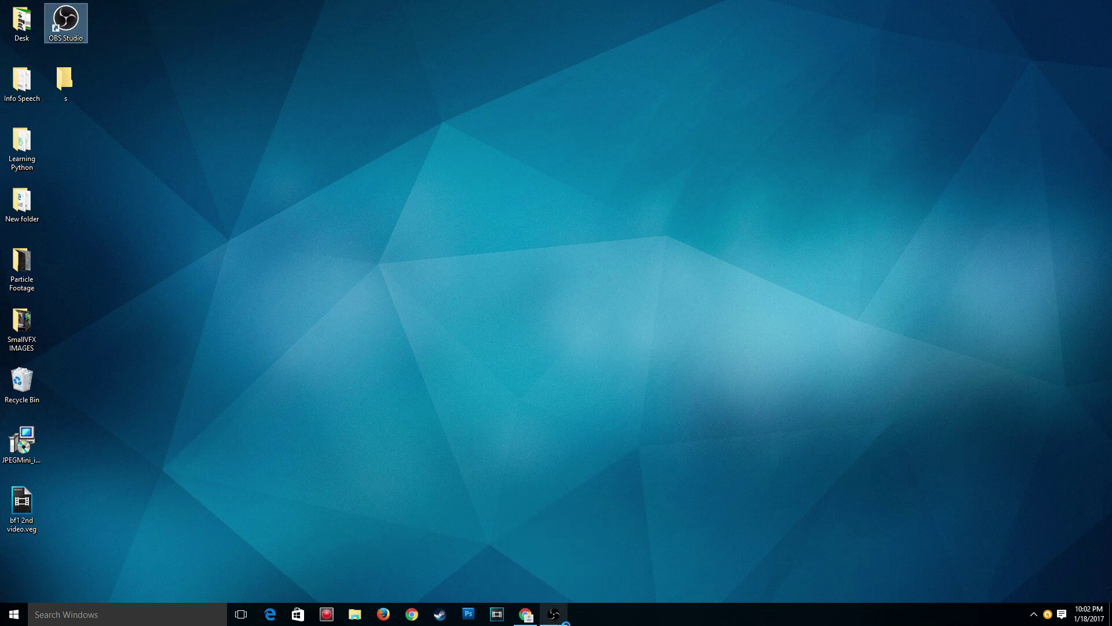
mouse_move(565, 622)
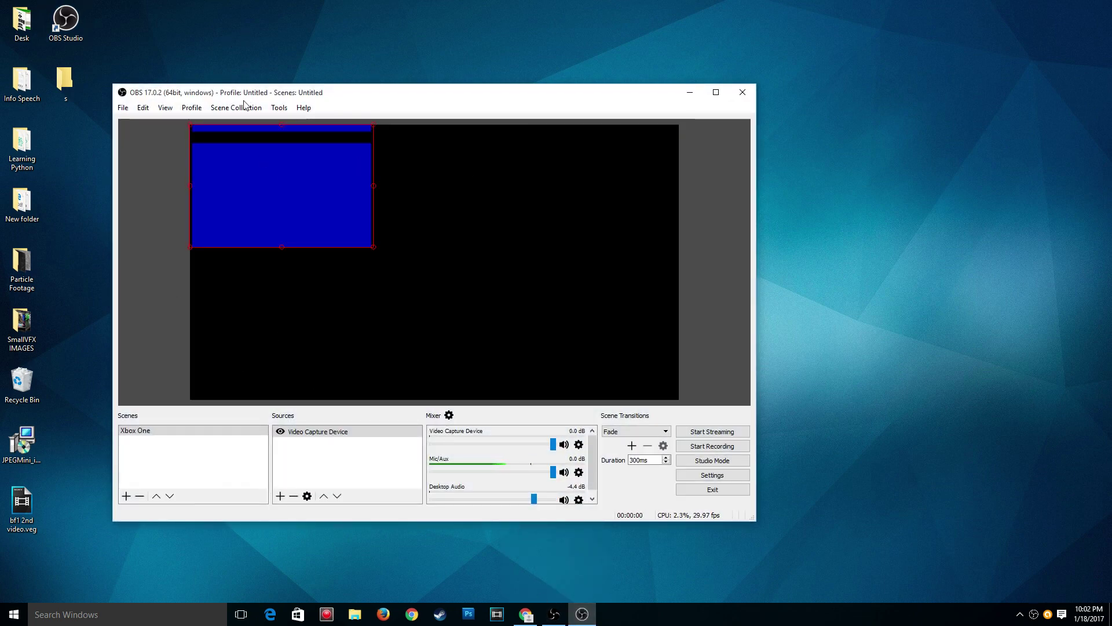
Move the OBS window nearer the desktop centre and bring the Speedtest.net page forward.
left_click_drag(244, 95, 430, 83)
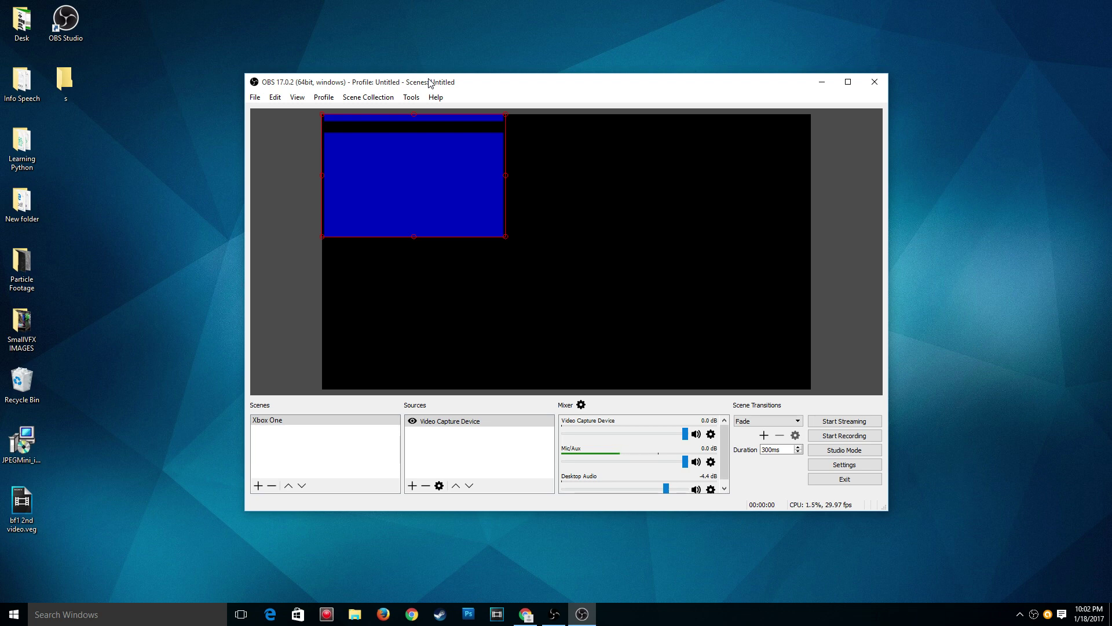
left_click_drag(430, 84, 398, 57)
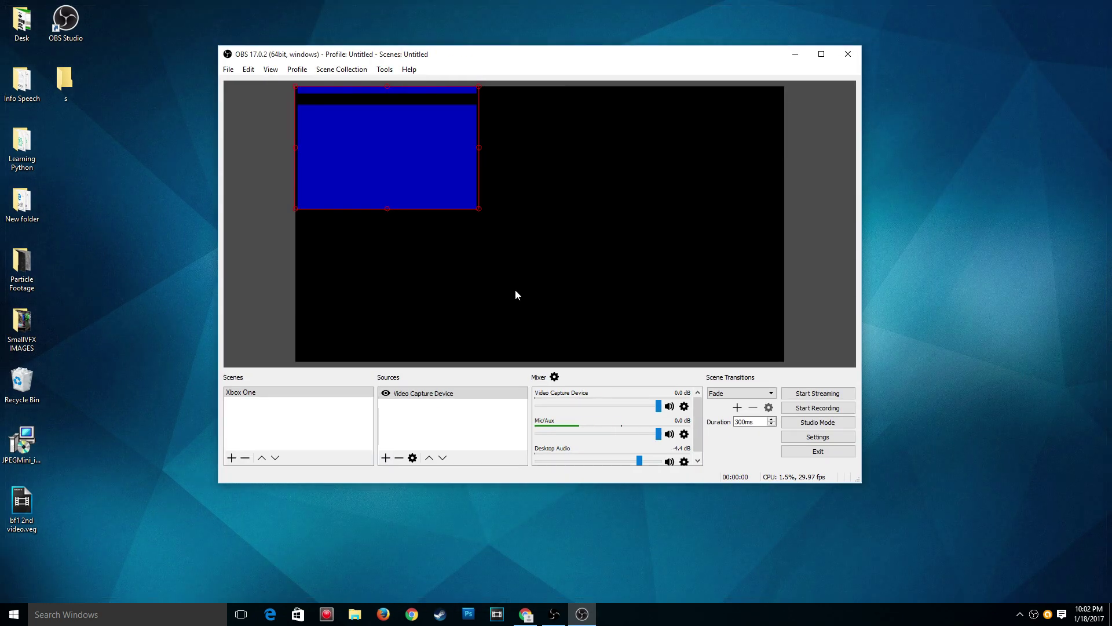
left_click(552, 616)
left_click(552, 619)
left_click(520, 615)
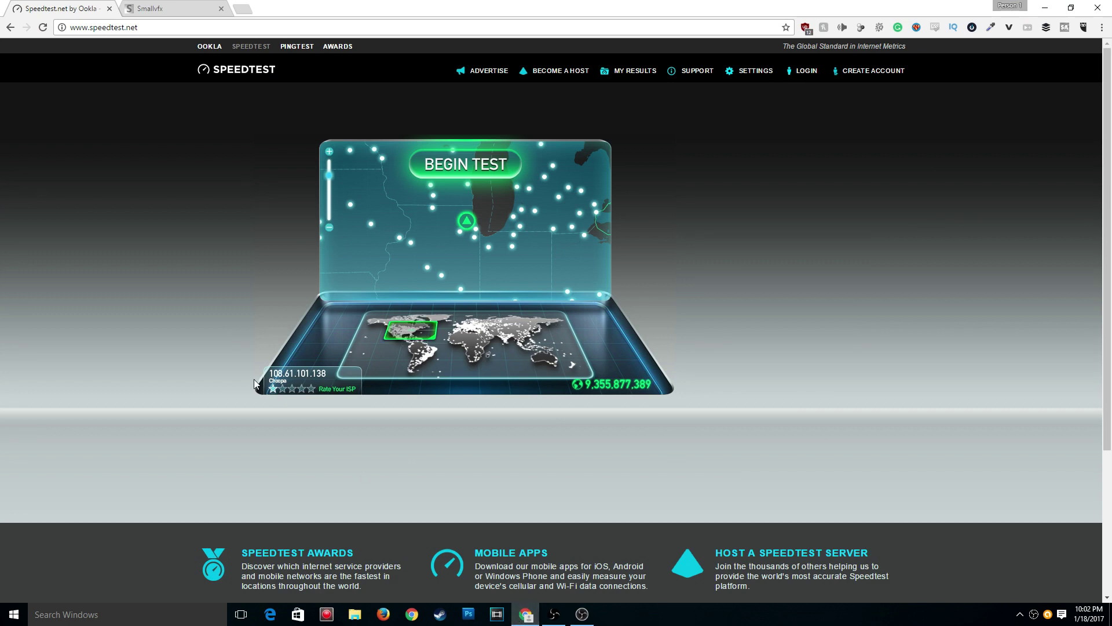
Run the speed test (13 ms ping, 72.44 Mbps down, 10.85 Mbps up), then minimize Chrome.
left_click(499, 169)
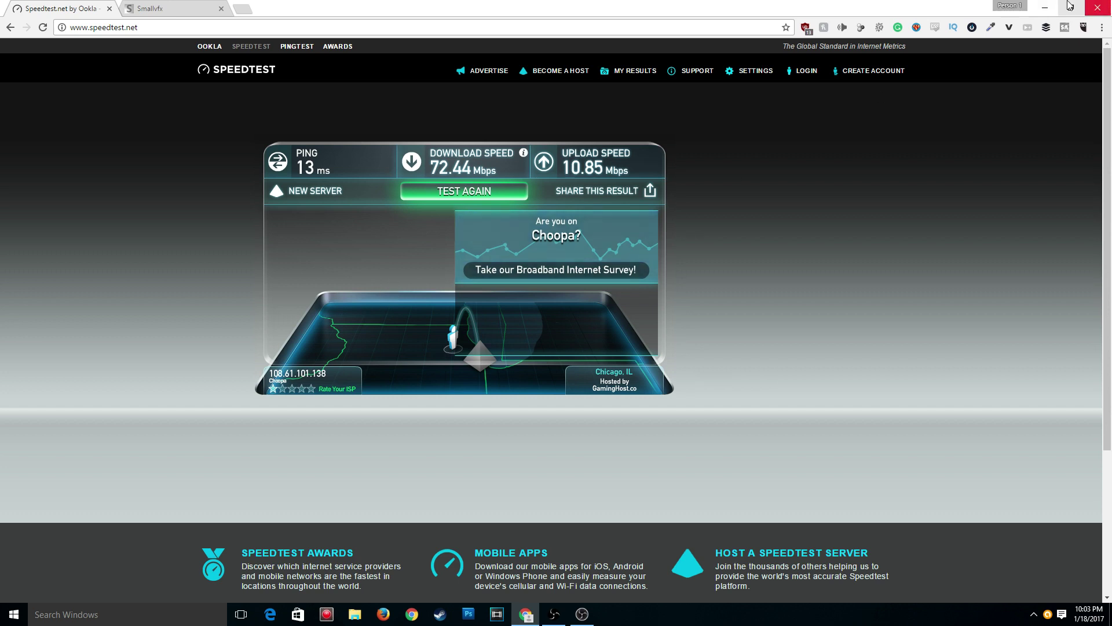
left_click(1041, 7)
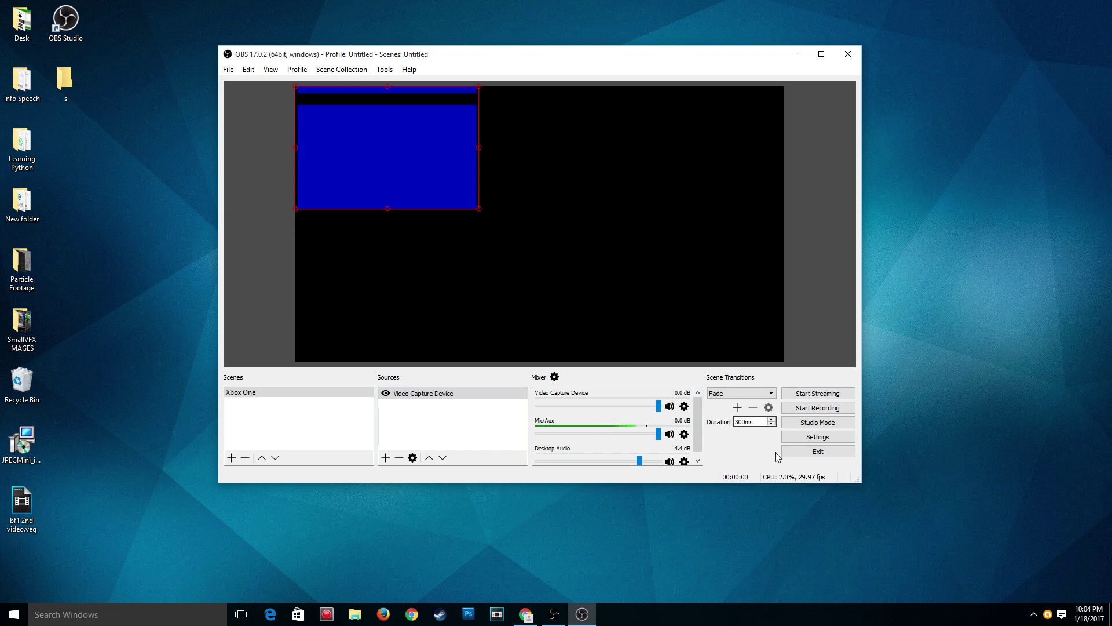
In Settings > Output, keep the x264 encoder and CBR rate control, and select the Bitrate field.
left_click(805, 439)
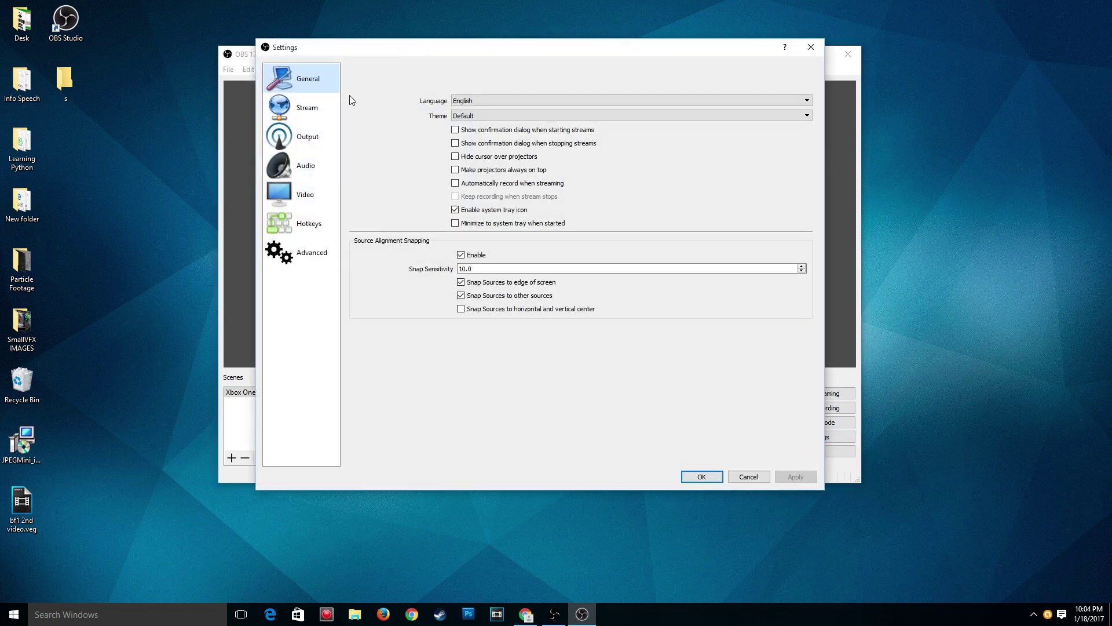
left_click(316, 137)
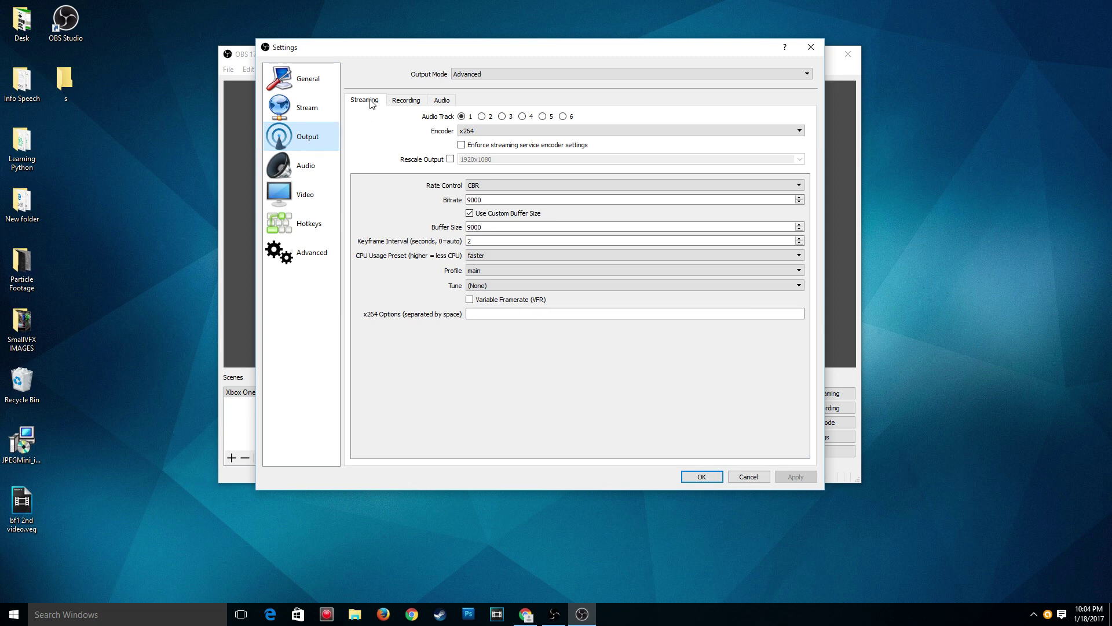
left_click(496, 132)
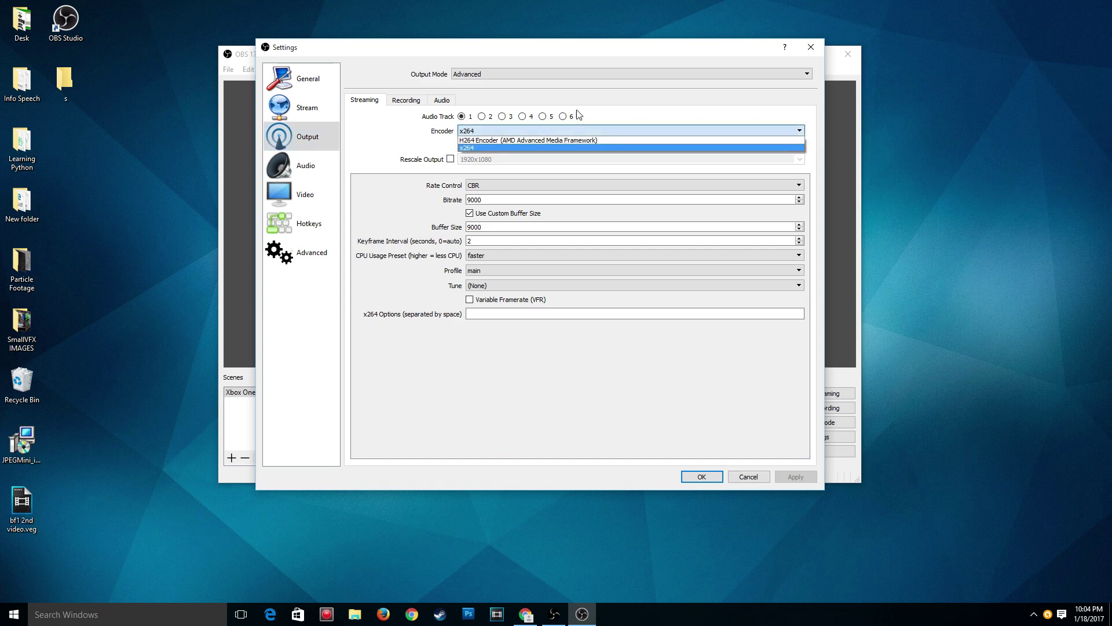
left_click(522, 148)
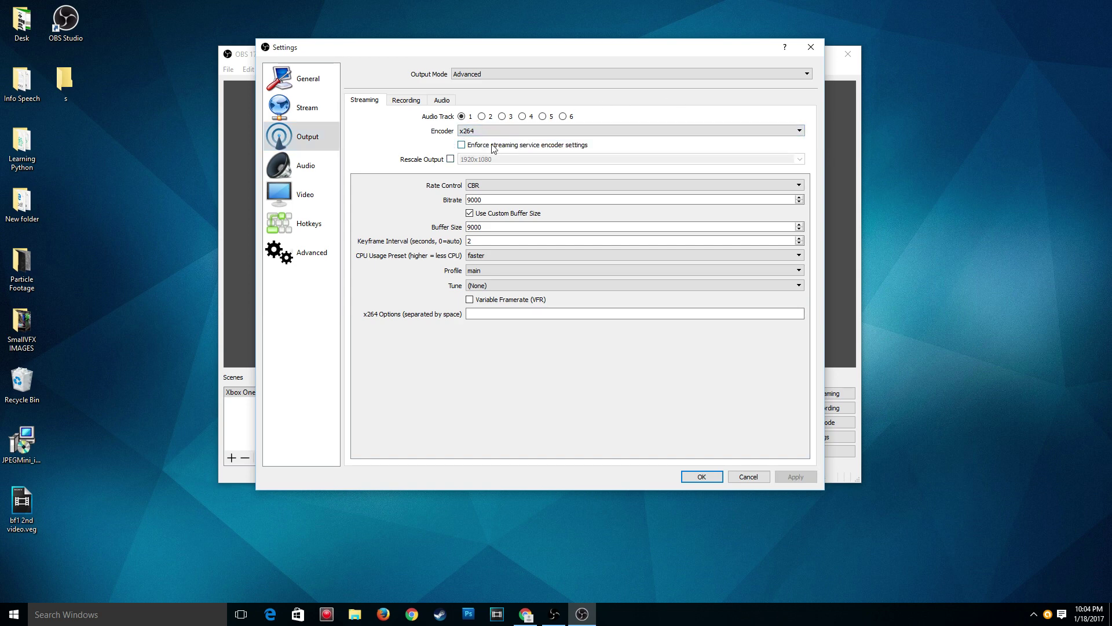
left_click(481, 186)
left_click(480, 195)
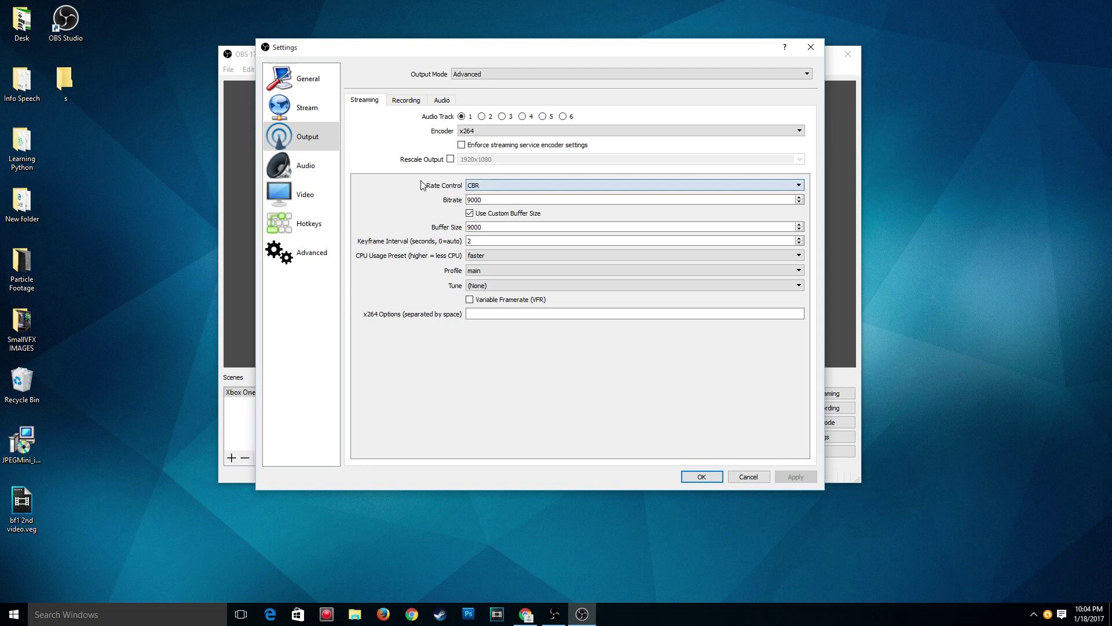
left_click(483, 200)
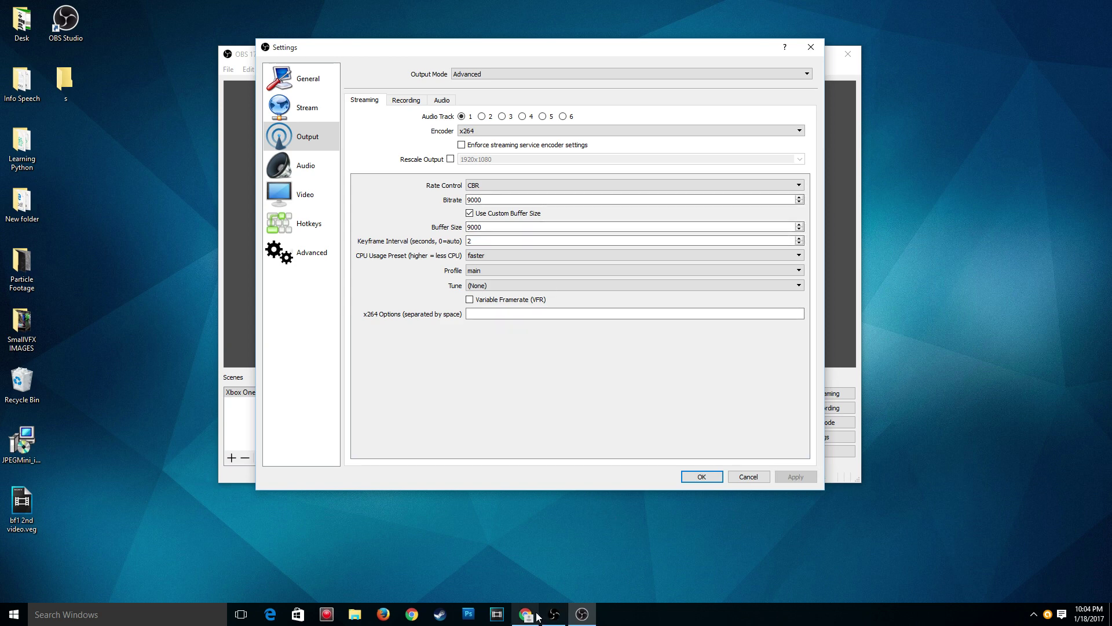
Launch Windows Calculator by searching 'calc' from Start.
mouse_move(537, 617)
key("super")
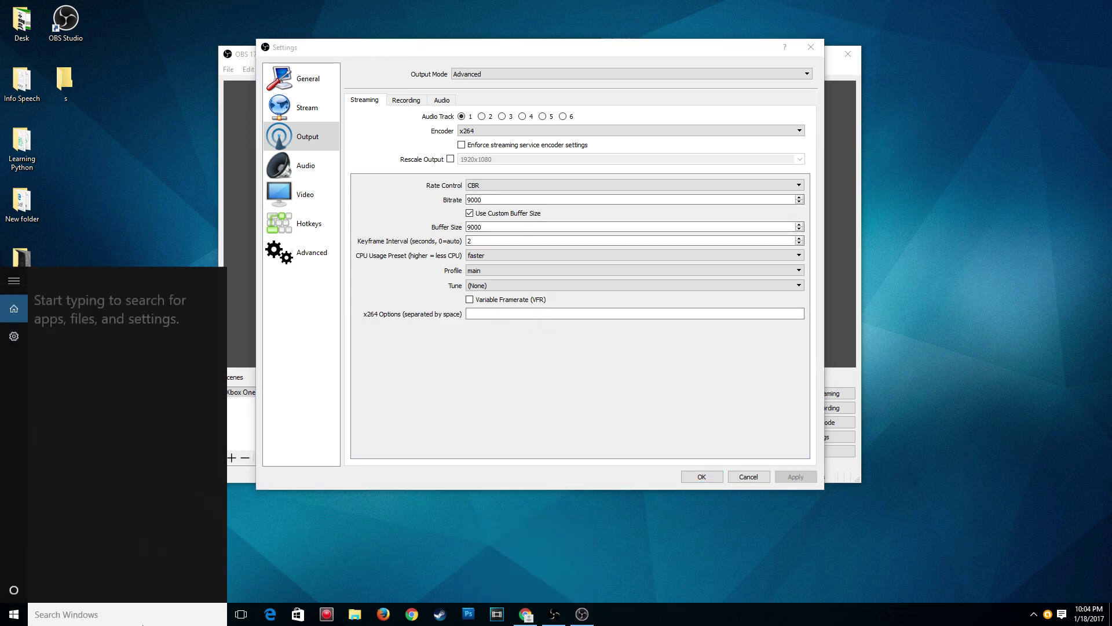
type("calcv")
key("Return")
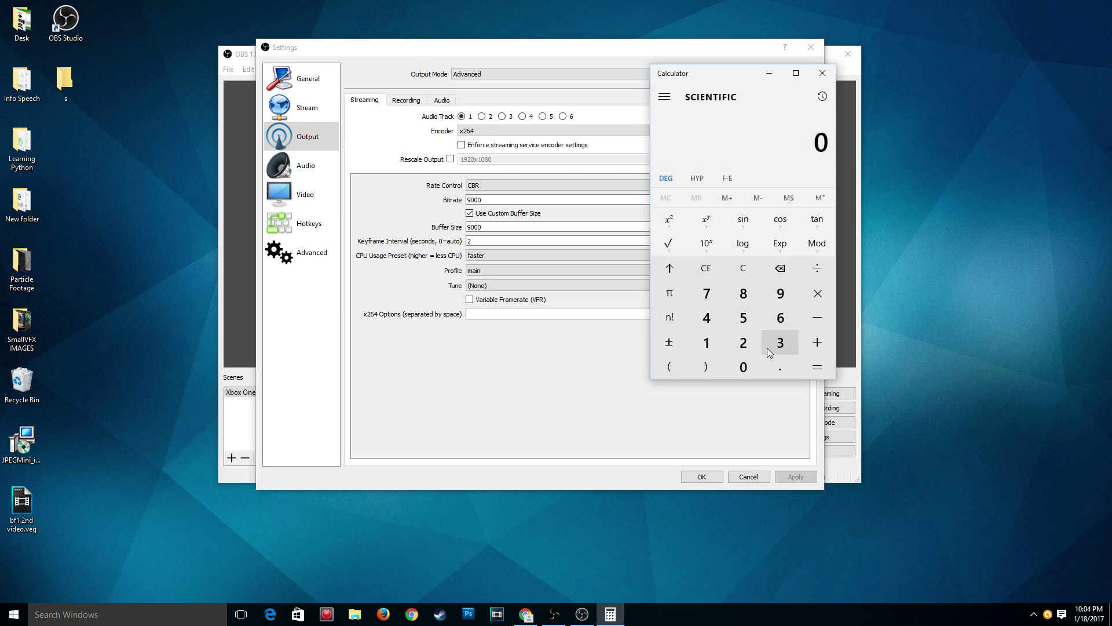
Compute 3 × 1000 = 3,000 in Calculator, then close it.
left_click(767, 346)
left_click(780, 369)
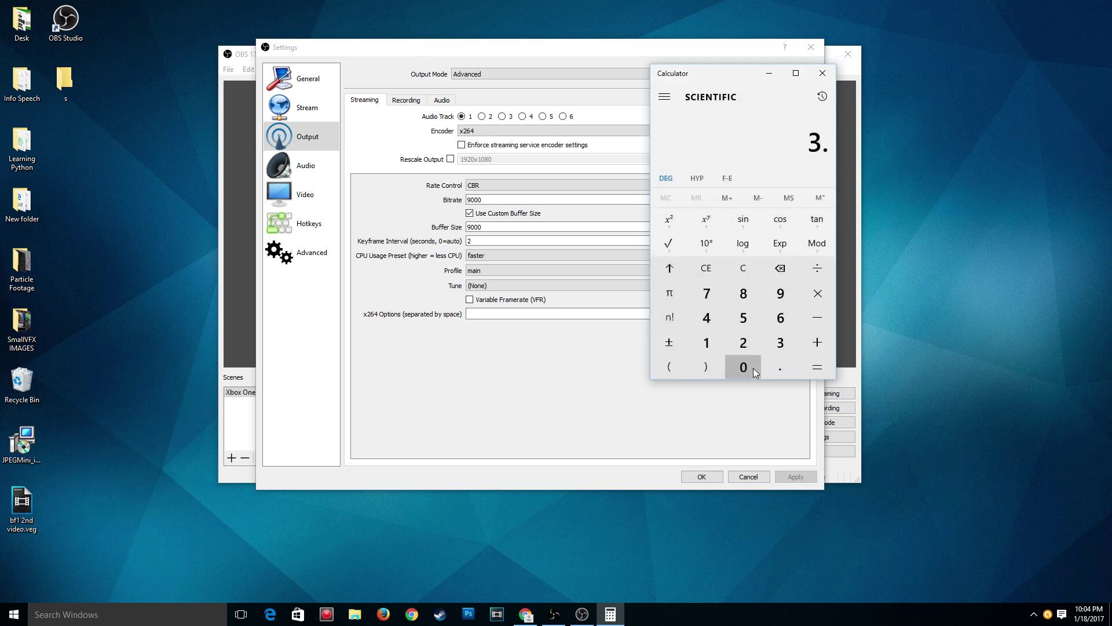
double_click(743, 367)
left_click(810, 292)
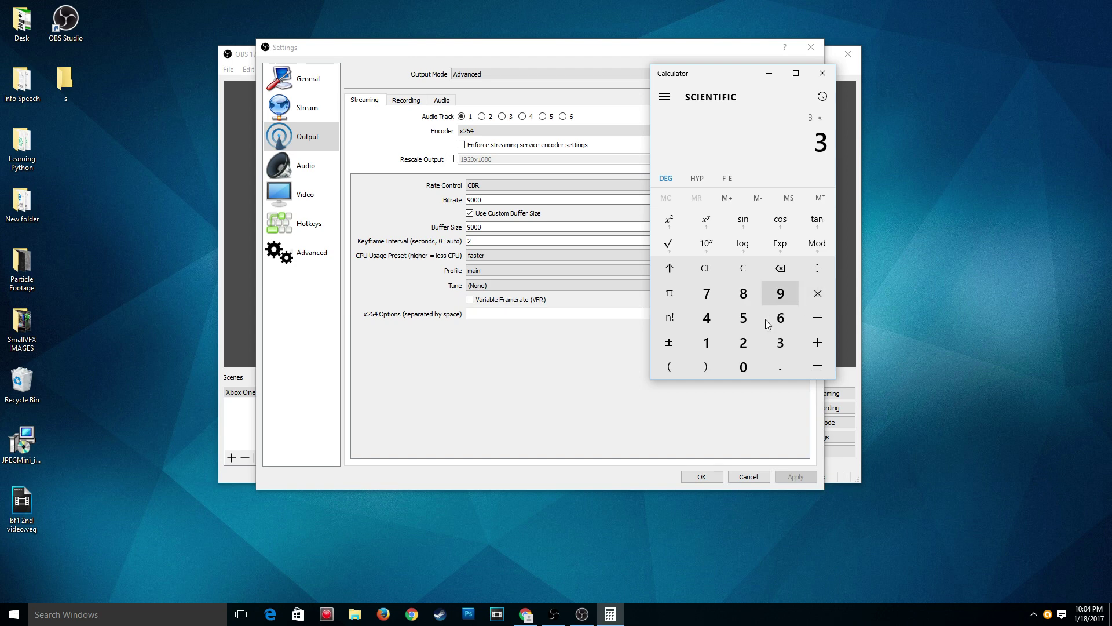
left_click(708, 344)
left_click(750, 370)
double_click(750, 371)
left_click(817, 367)
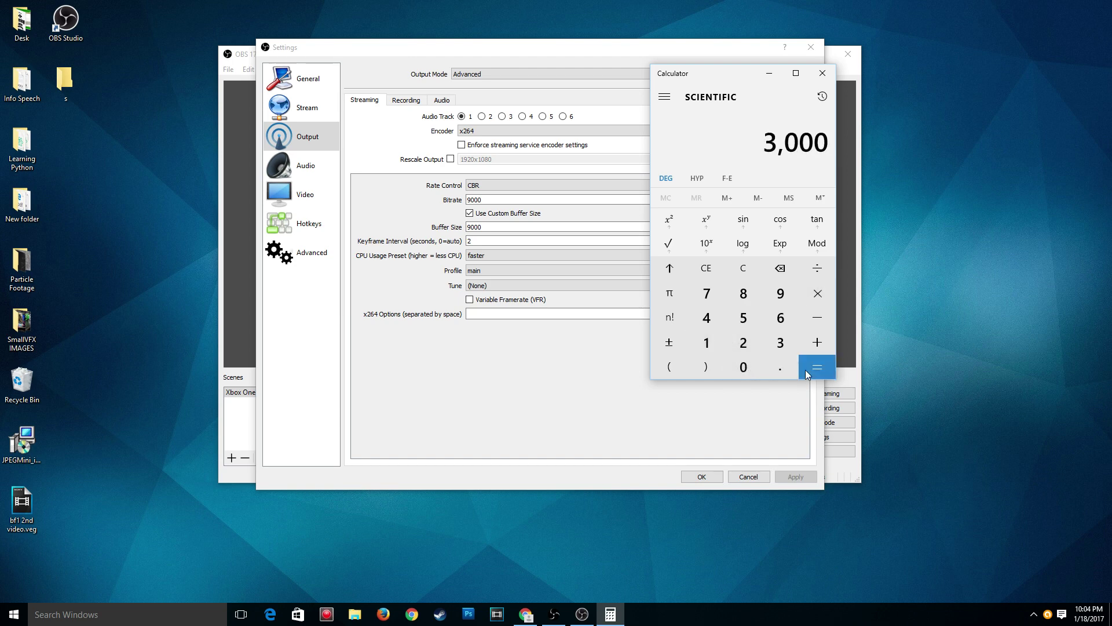
left_click(824, 76)
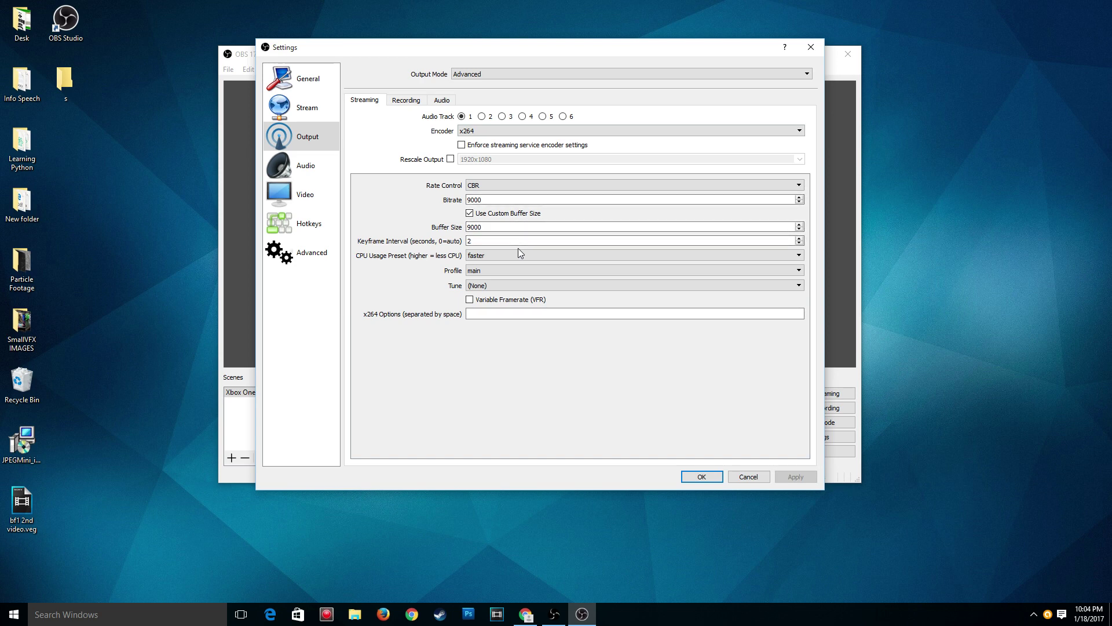
Focus the 9000 Bitrate field, then bring the Speedtest results back into view.
left_click(490, 197)
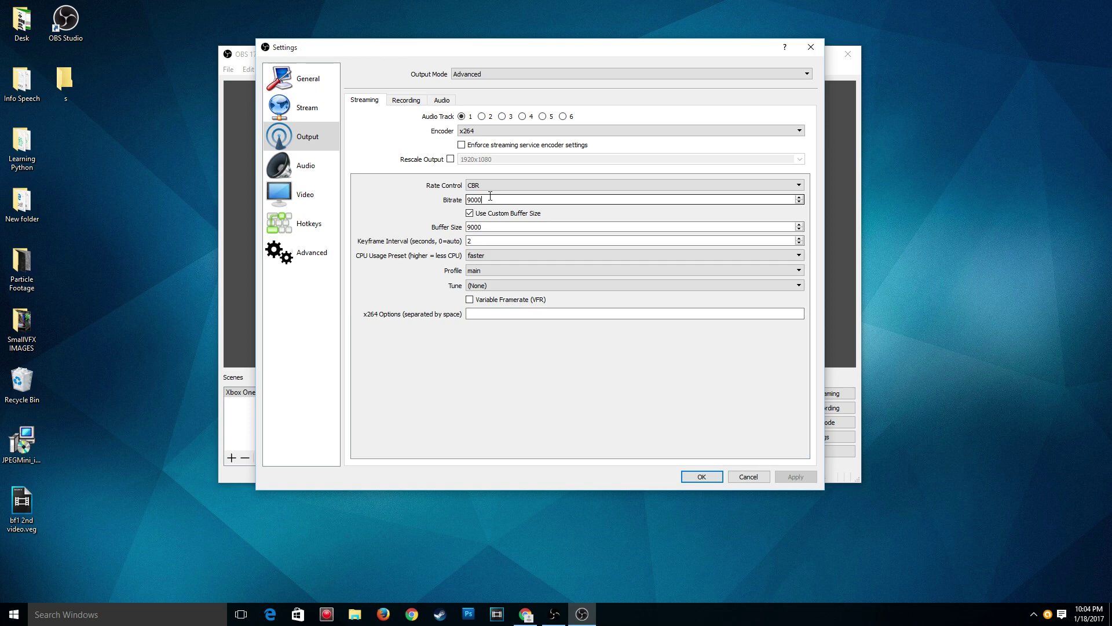
left_click(537, 619)
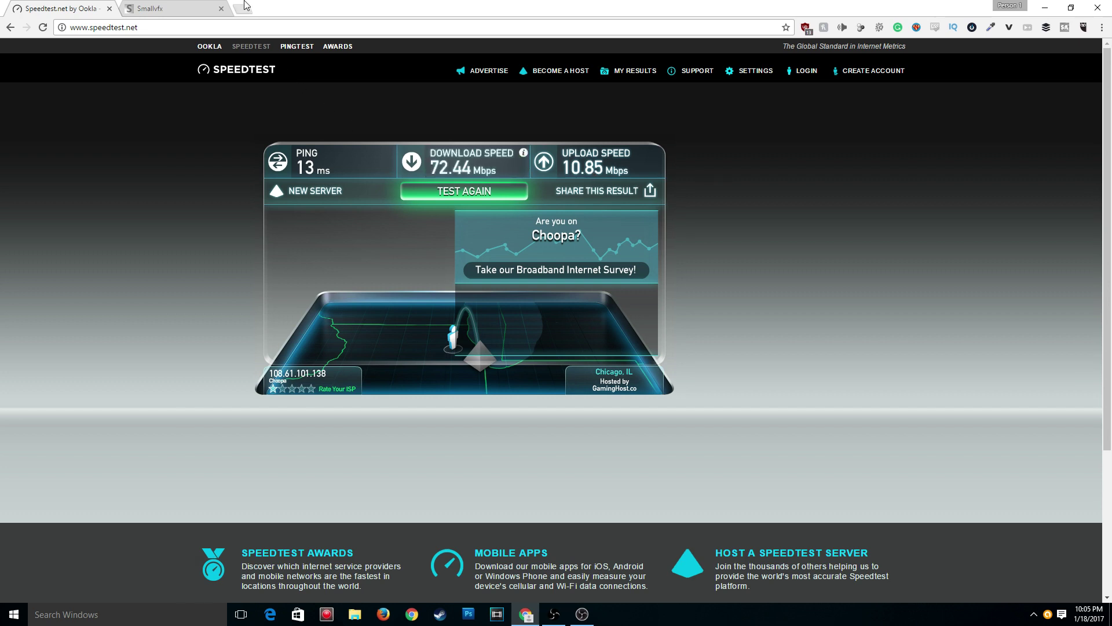
Search Google for 'twitch bitrate' and highlight the 3,500kbps cap in the featured snippet.
key("ctrl+t")
type("twitrch")
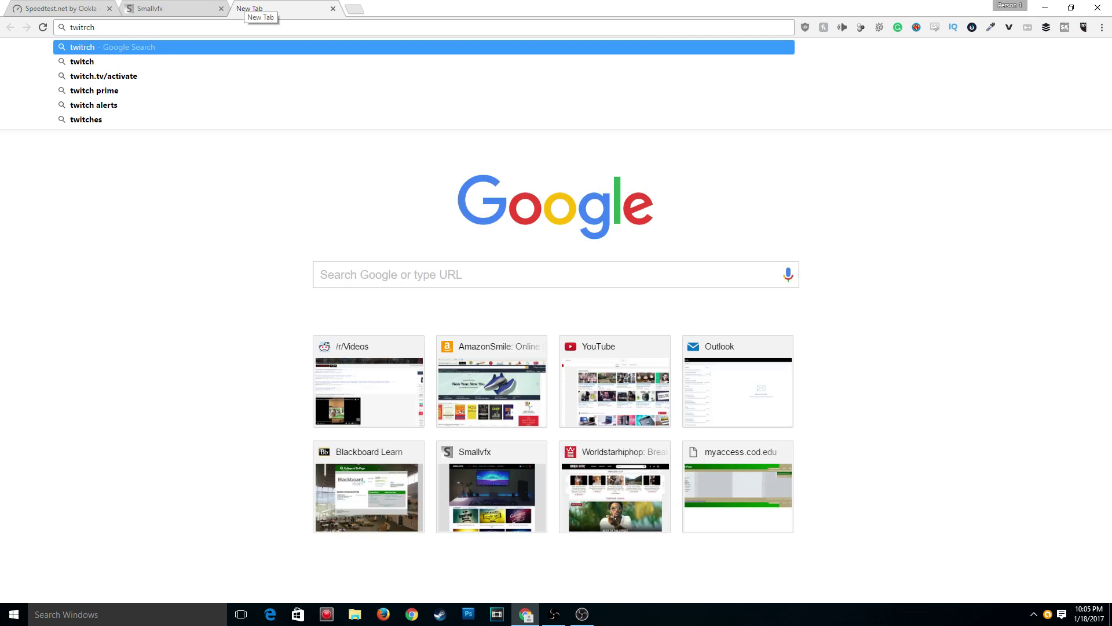
type(" bitrate")
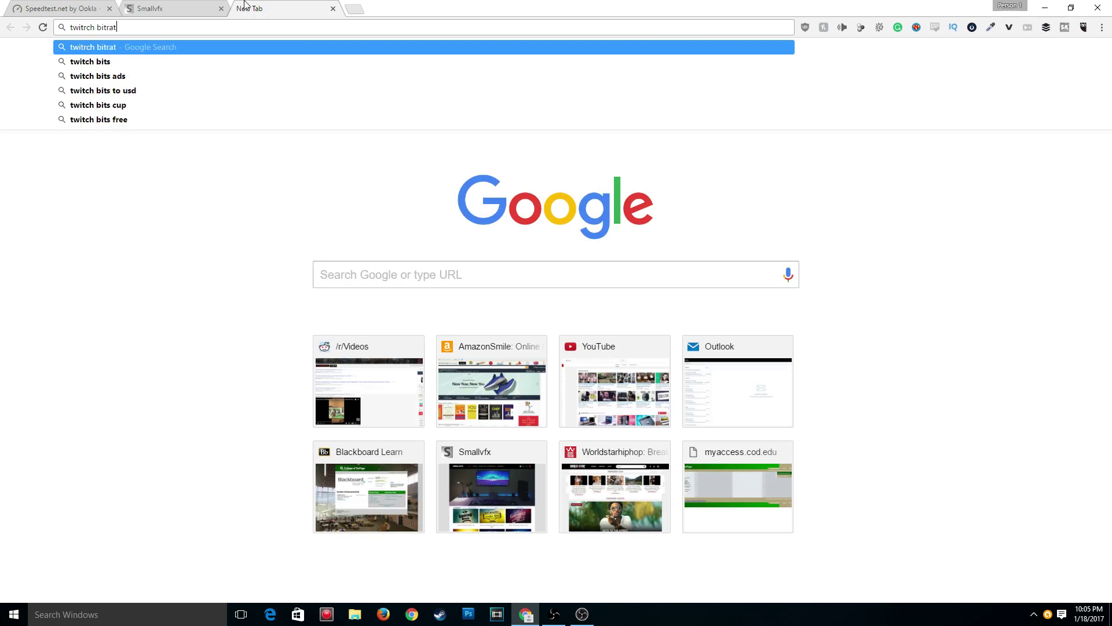
key("Return")
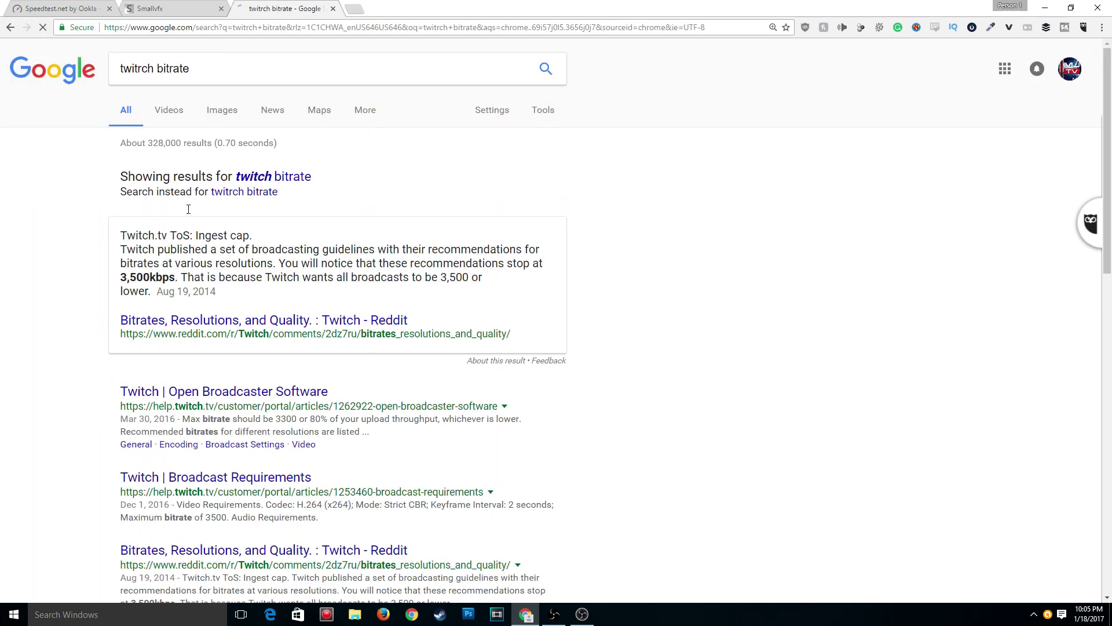
left_click(266, 180)
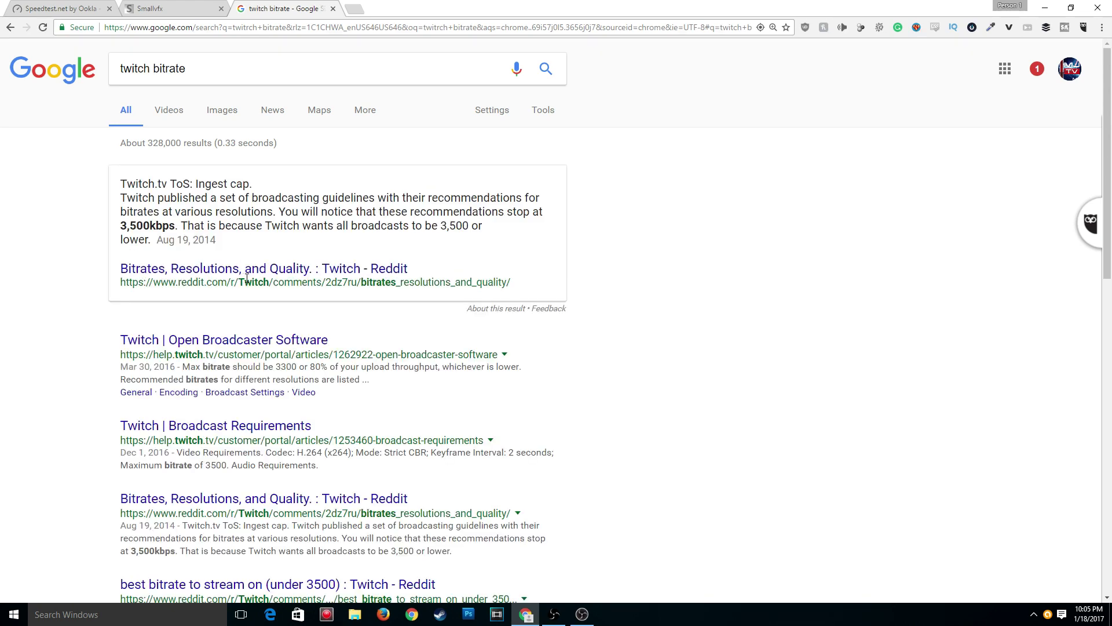
left_click_drag(122, 225, 201, 226)
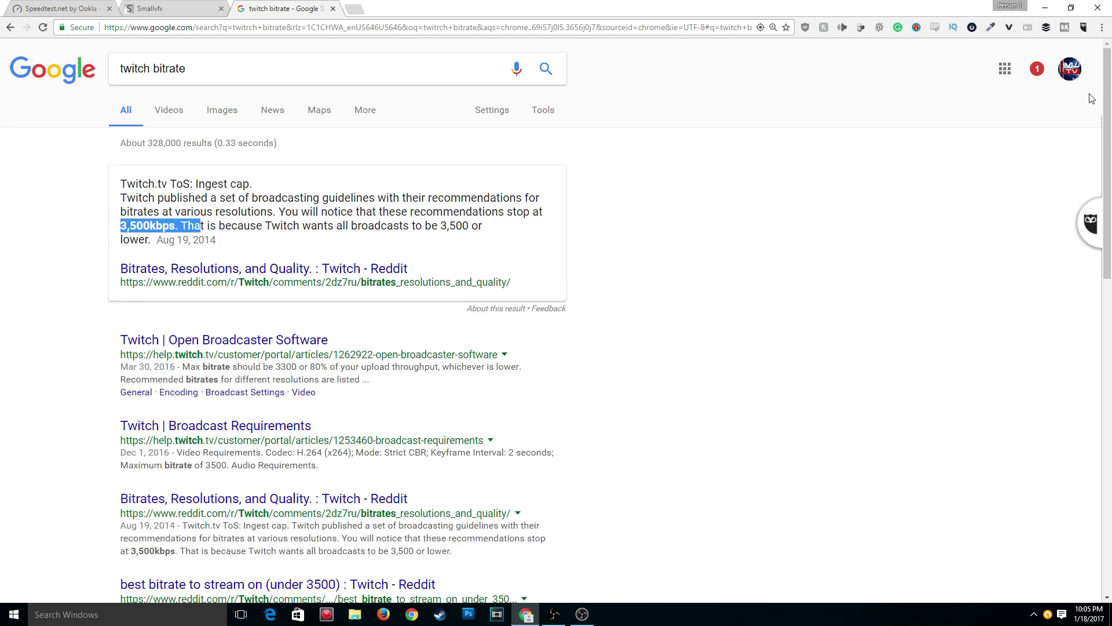
Replace the 9000 streaming bitrate with 3500.
left_click(1042, 4)
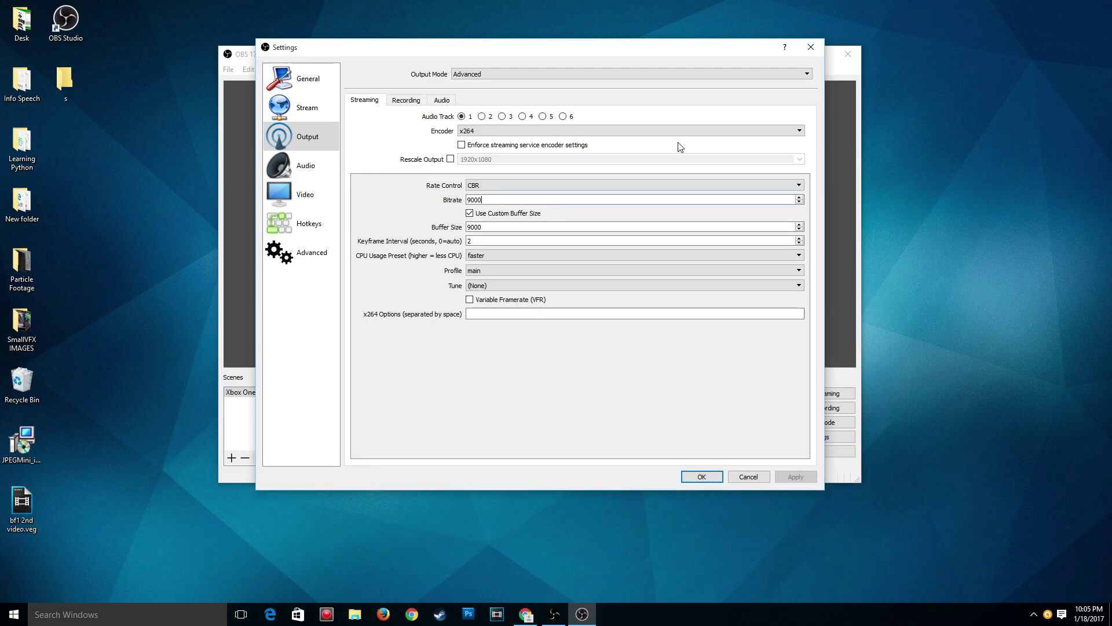
left_click(516, 197)
key("BackSpace")
key("BackSpace")
key("BackSpace")
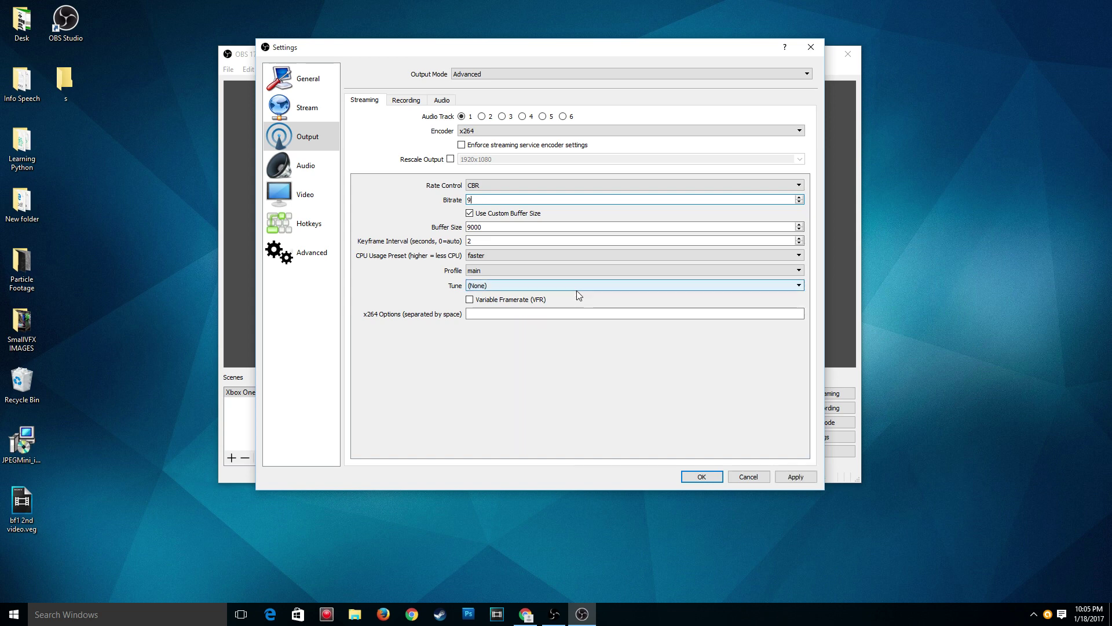
key("BackSpace")
type("3500")
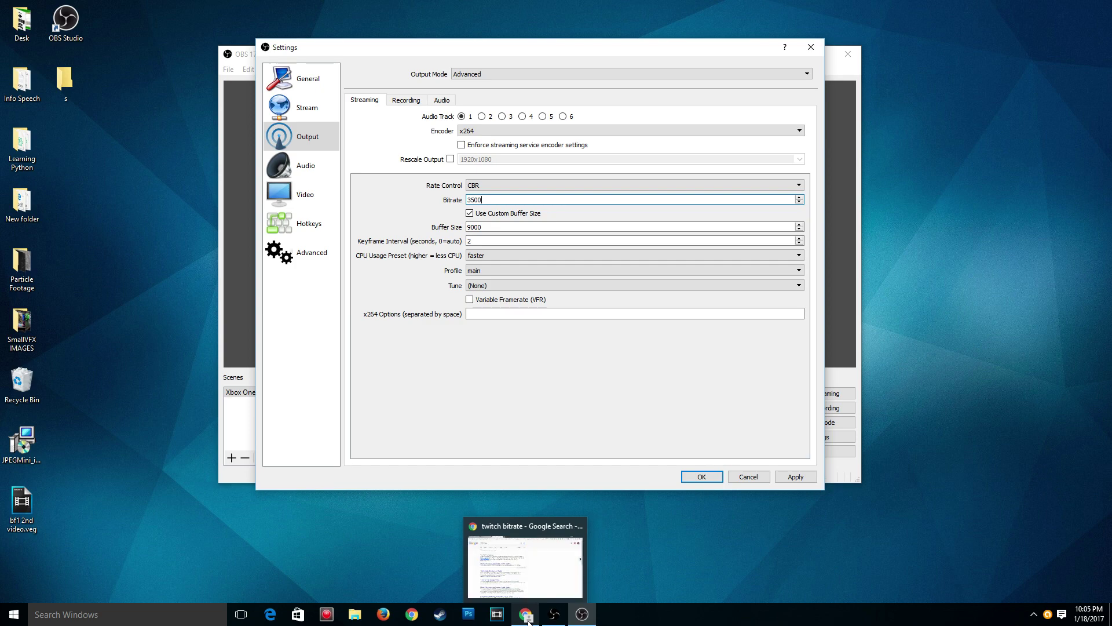
Recheck the Speedtest upload result in Chrome against the OBS output settings.
left_click(525, 615)
left_click(56, 9)
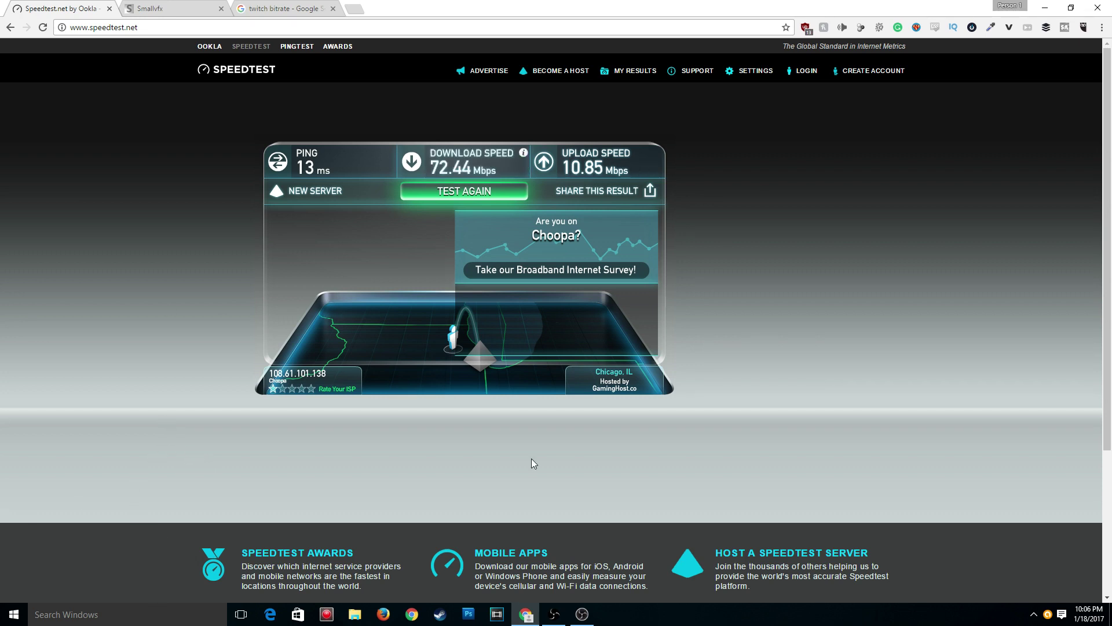
left_click(1045, 8)
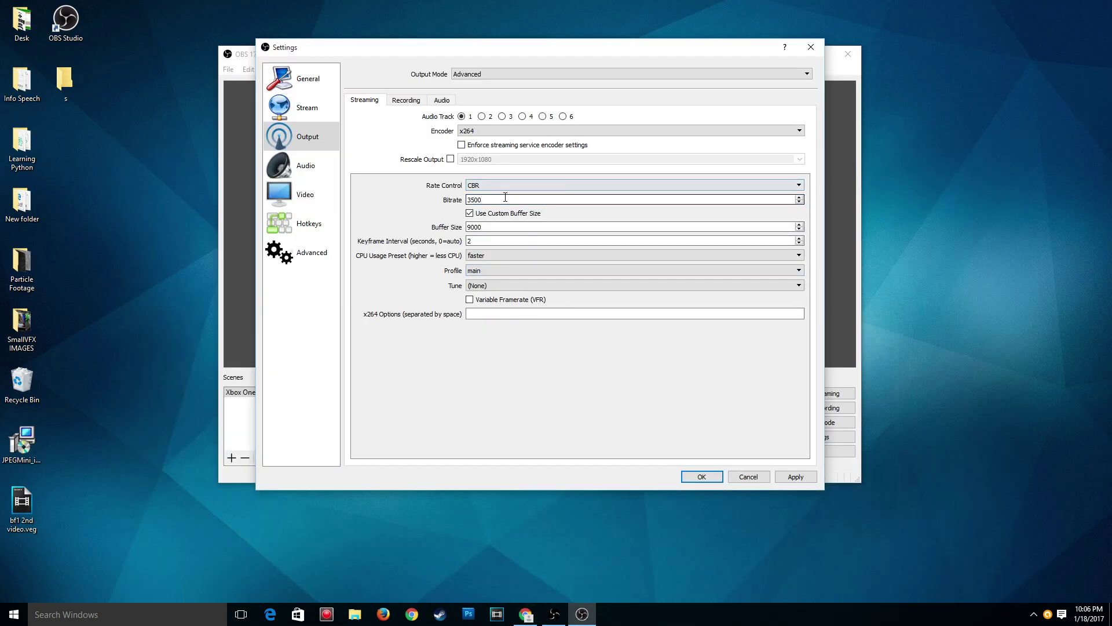
left_click(534, 619)
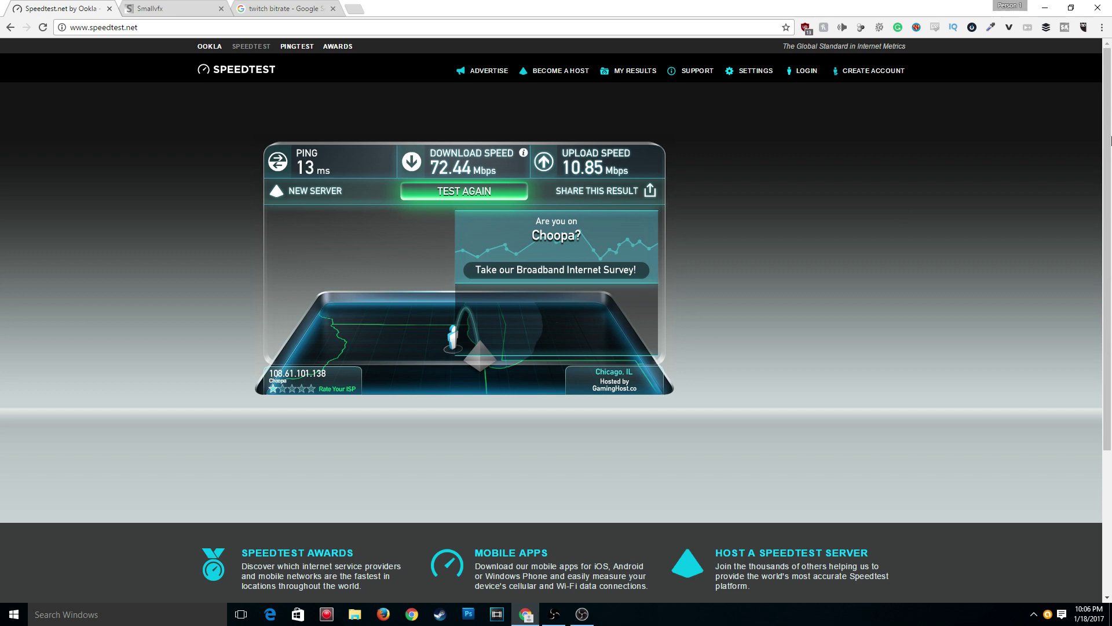
left_click(1044, 8)
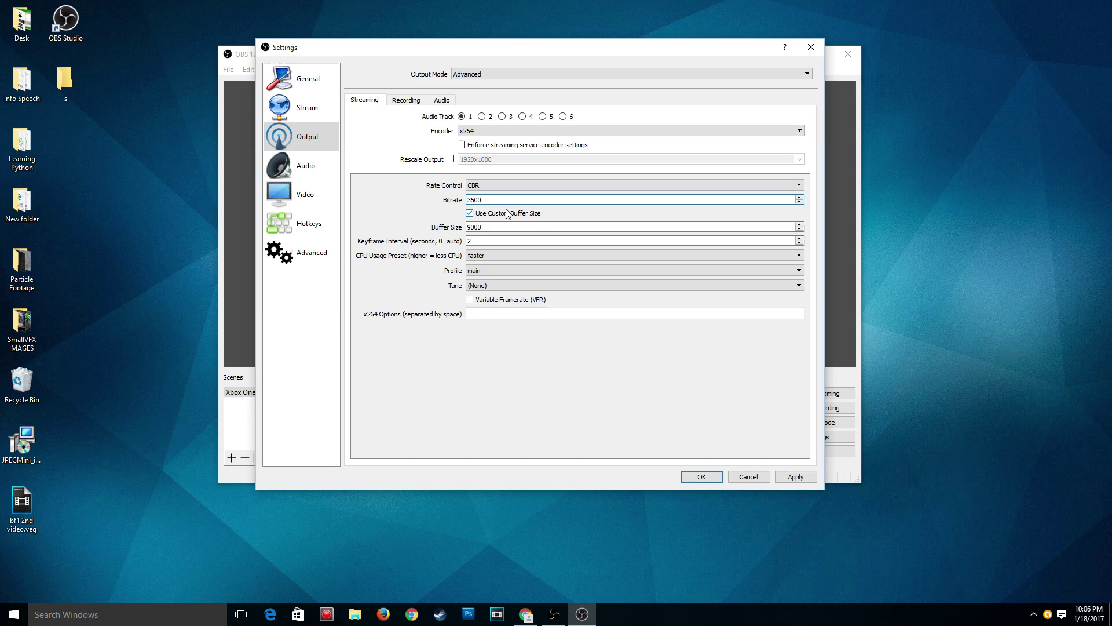
Set both the bitrate and the custom buffer size to 1700.
key("BackSpace")
key("BackSpace")
key("BackSpace")
key("BackSpace")
type("1700")
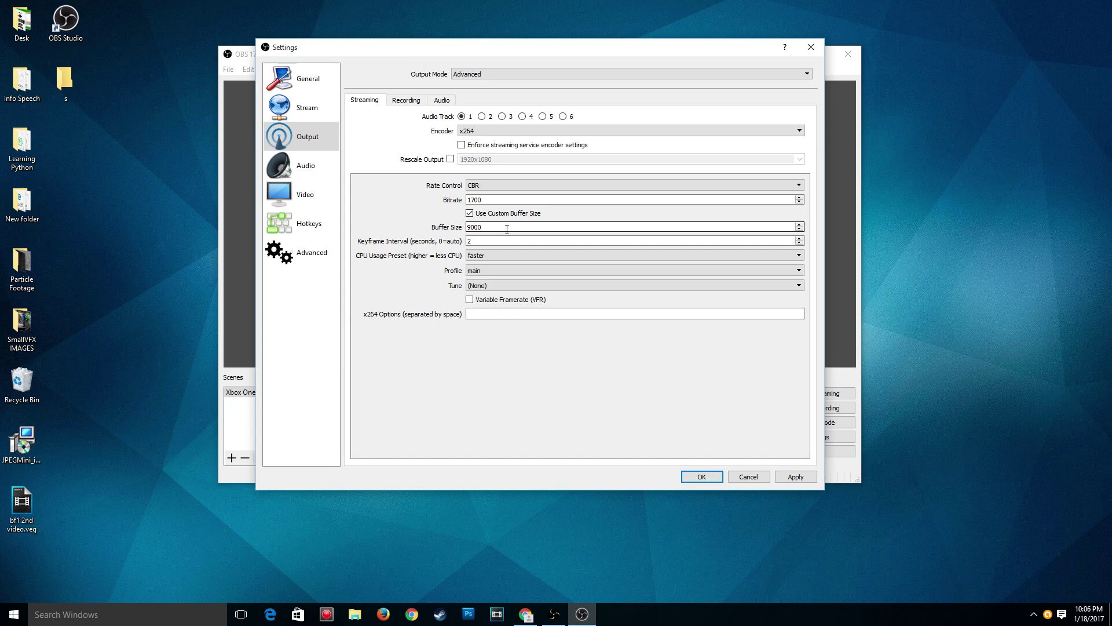
left_click_drag(506, 229, 447, 231)
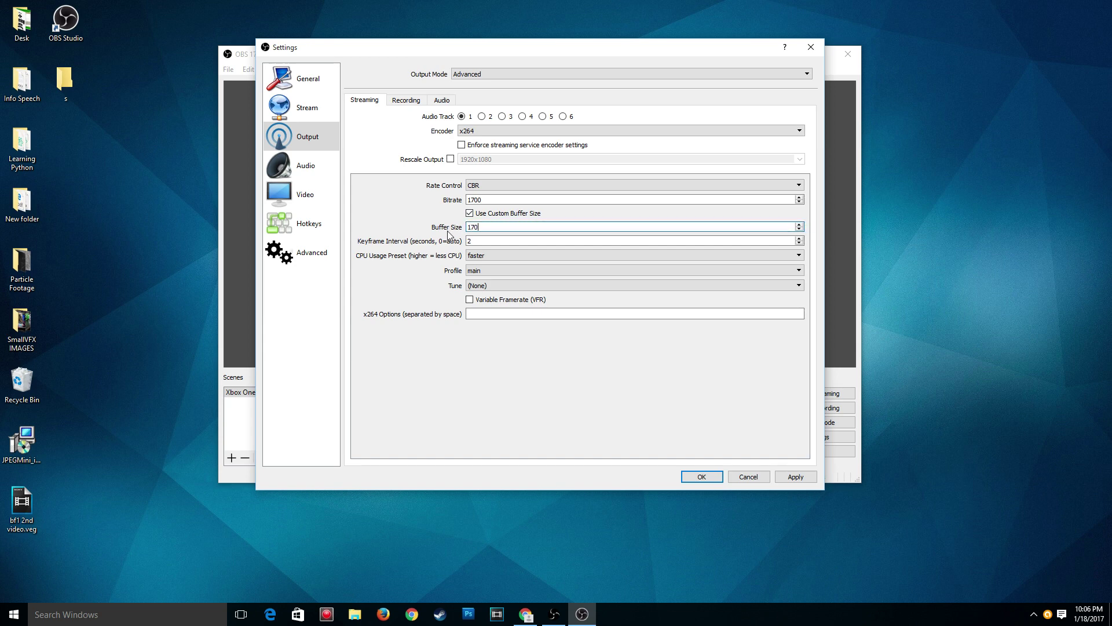
key("Tab")
key("Tab")
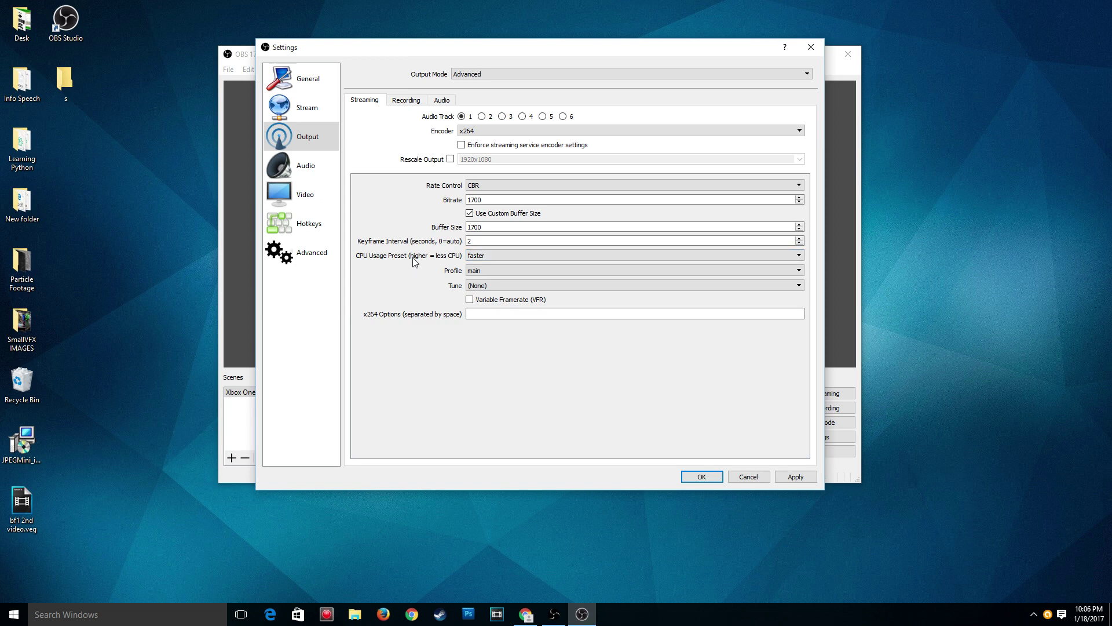
left_click(491, 258)
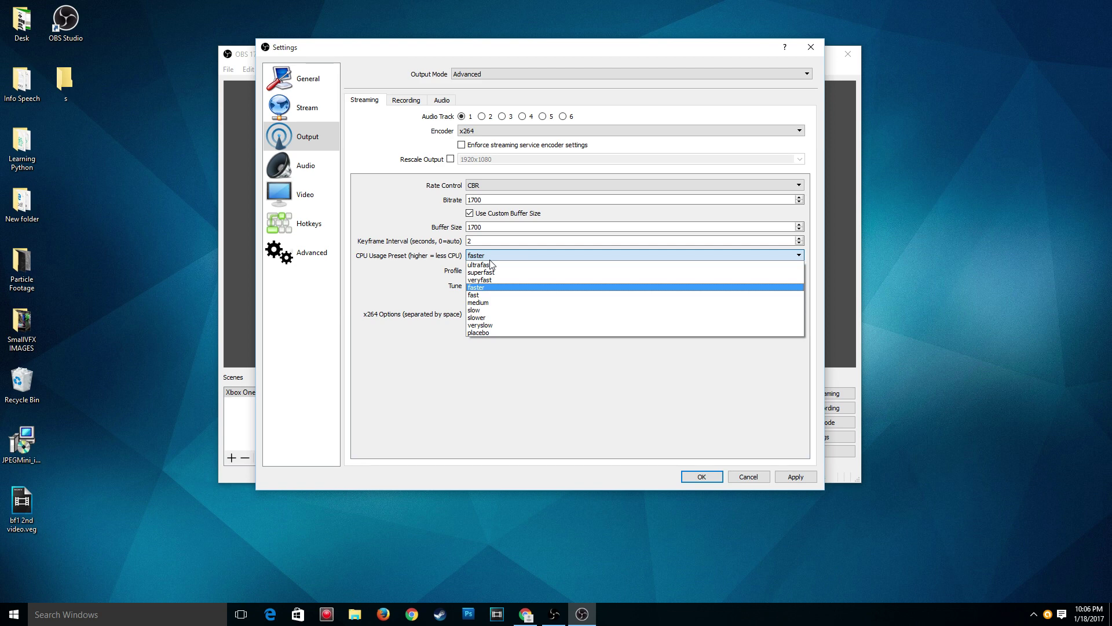
left_click(421, 260)
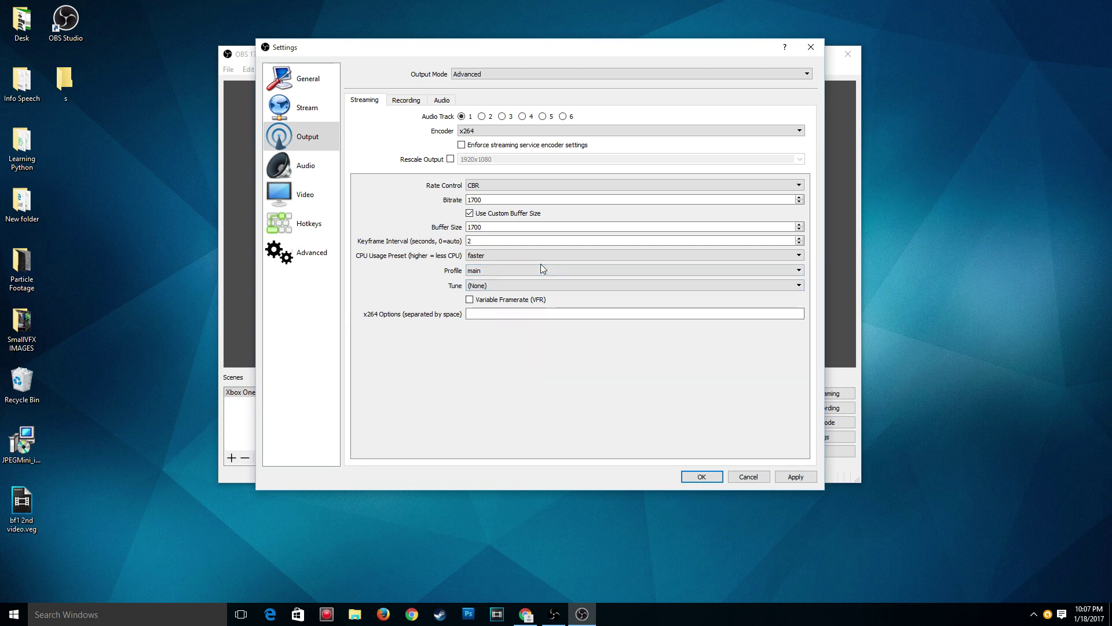
left_click(563, 255)
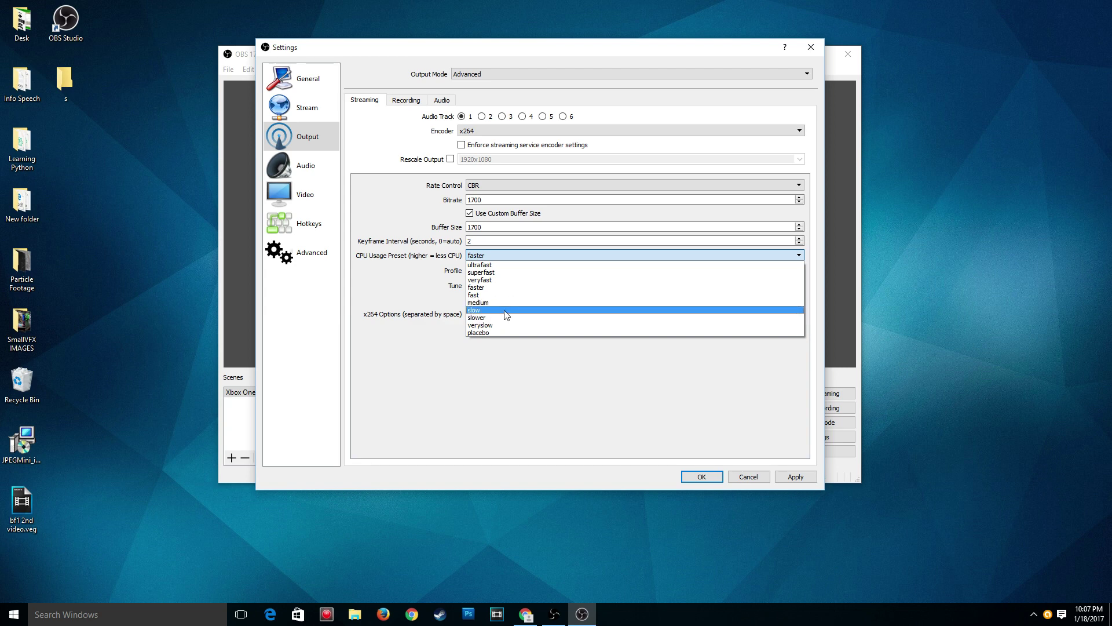
left_click(428, 254)
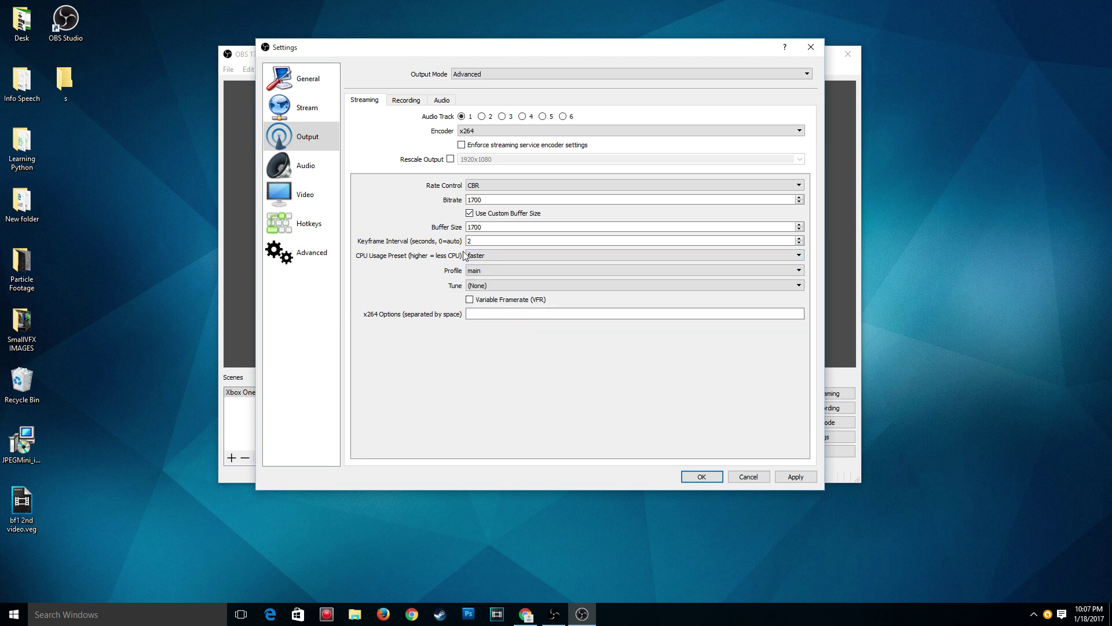
left_click(498, 258)
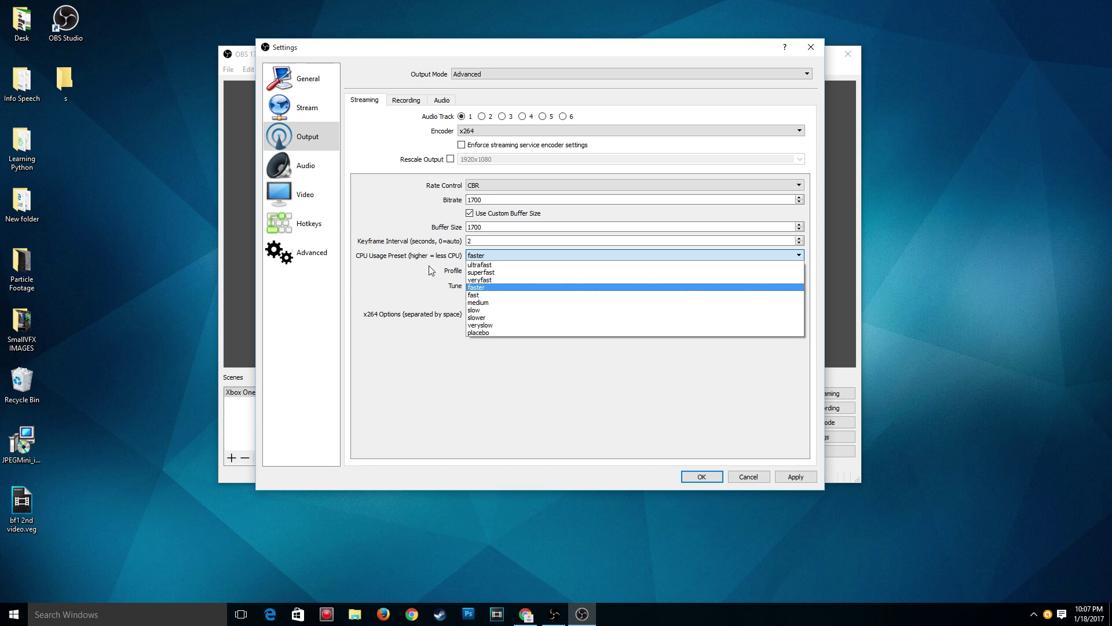
left_click(430, 267)
left_click(494, 271)
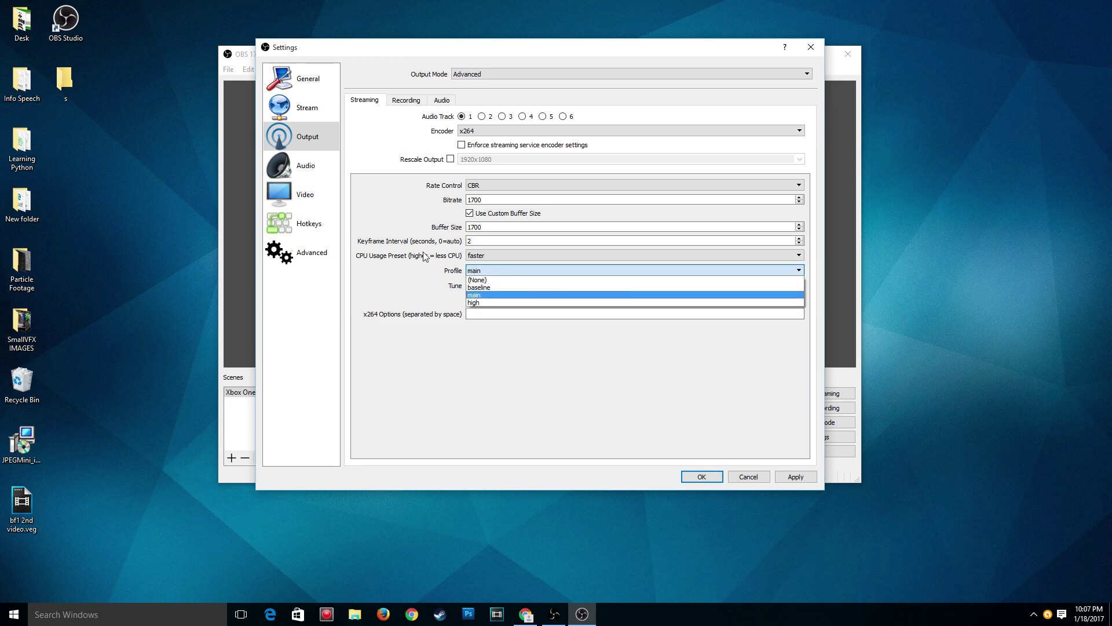
left_click(476, 297)
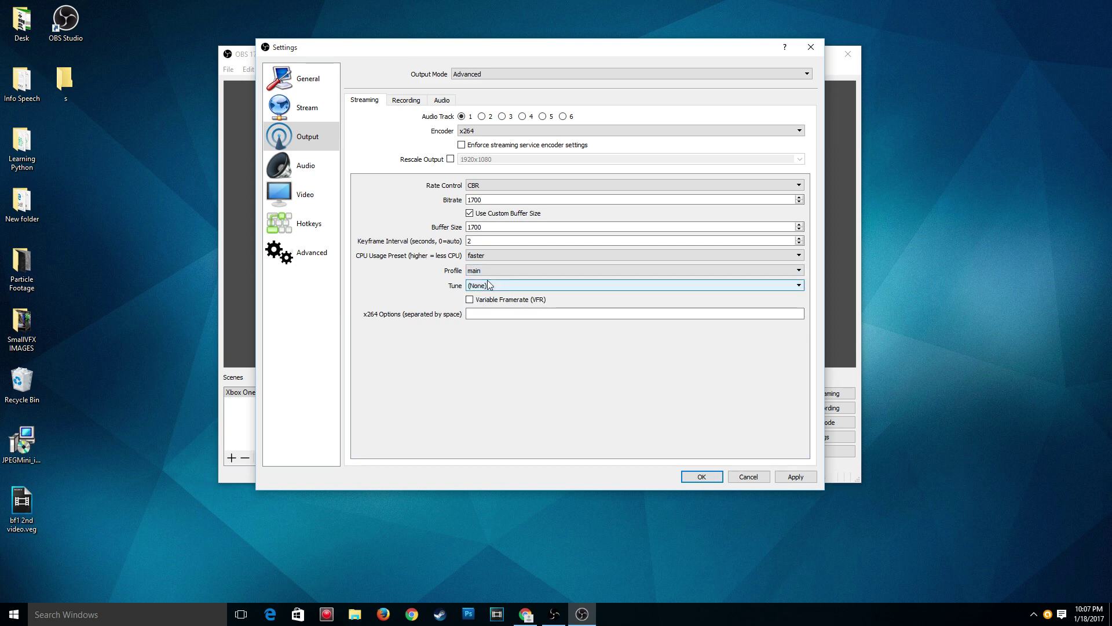
left_click(488, 285)
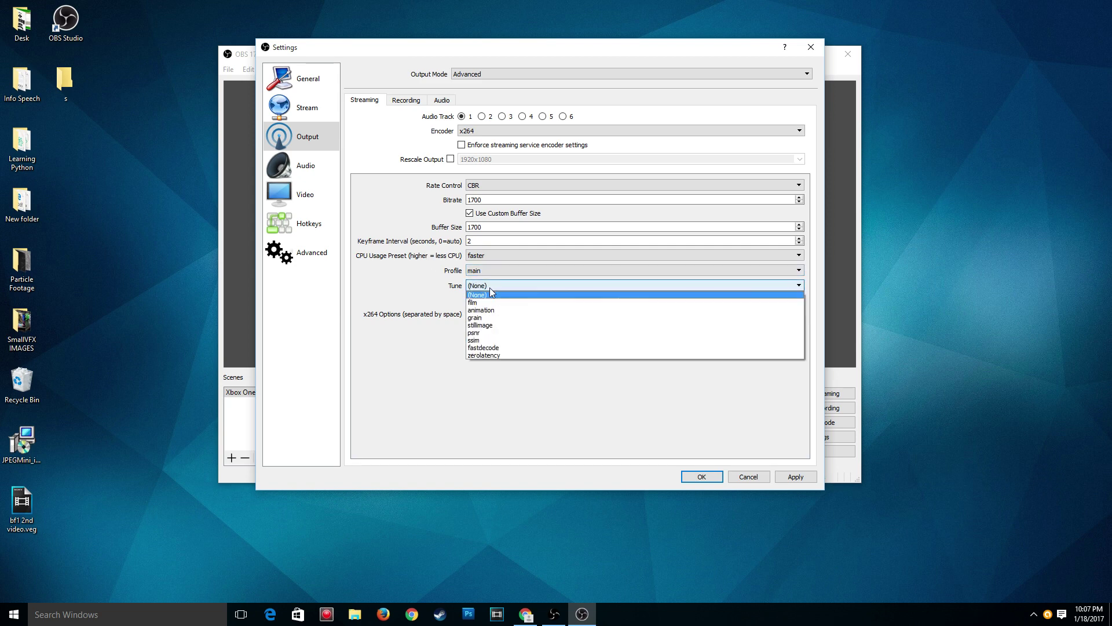
left_click(364, 303)
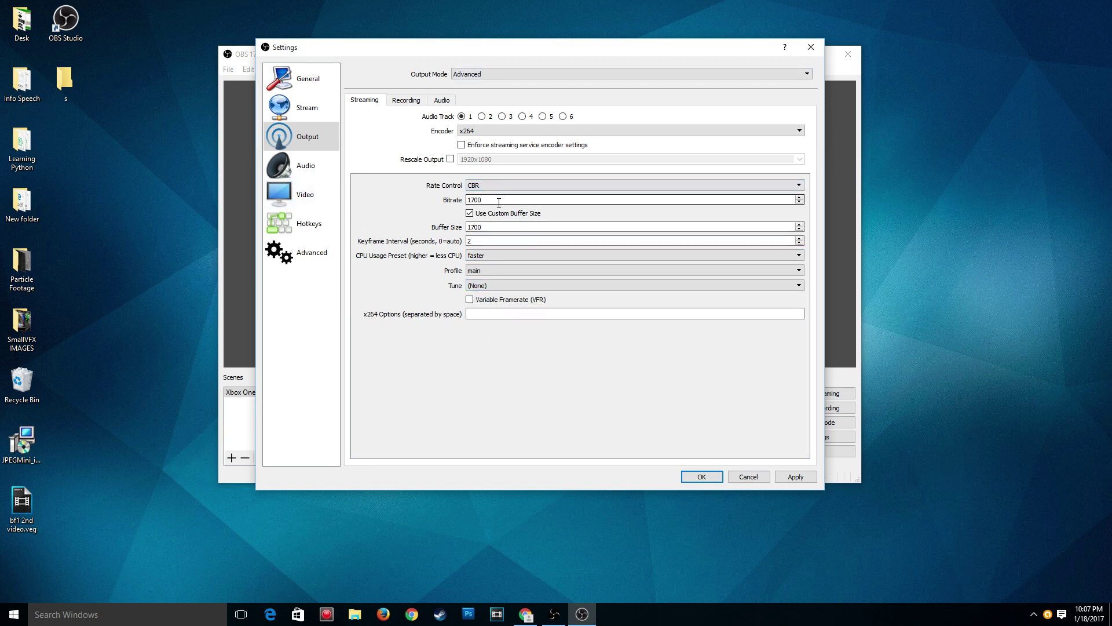
left_click_drag(498, 202, 458, 197)
left_click(467, 199)
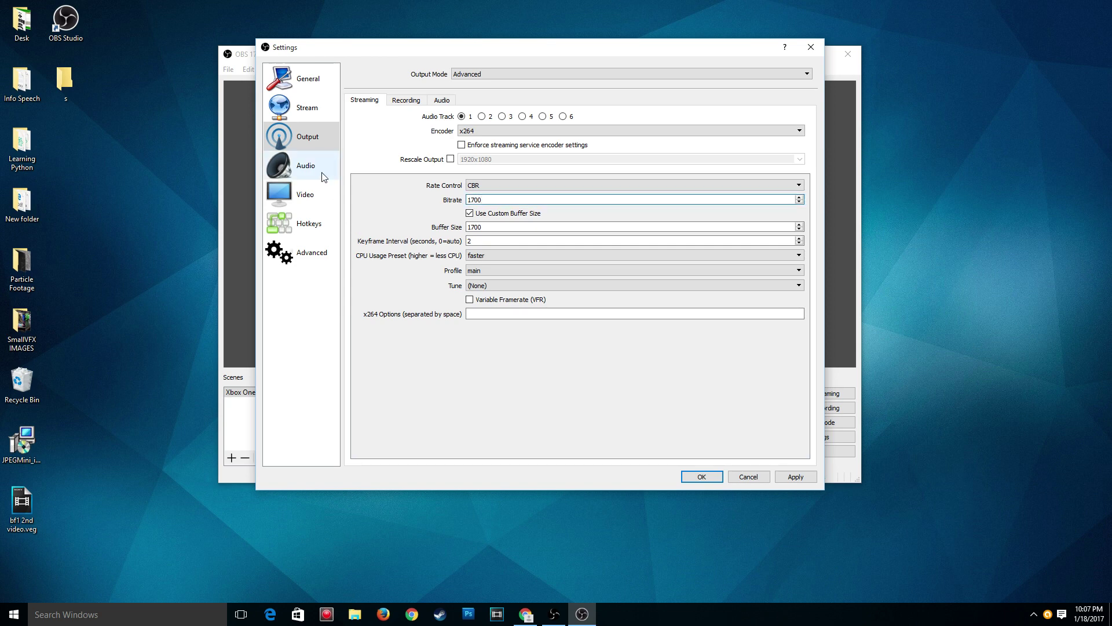
Set the base canvas and output resolutions both to 1280x720 in Video settings.
left_click(314, 186)
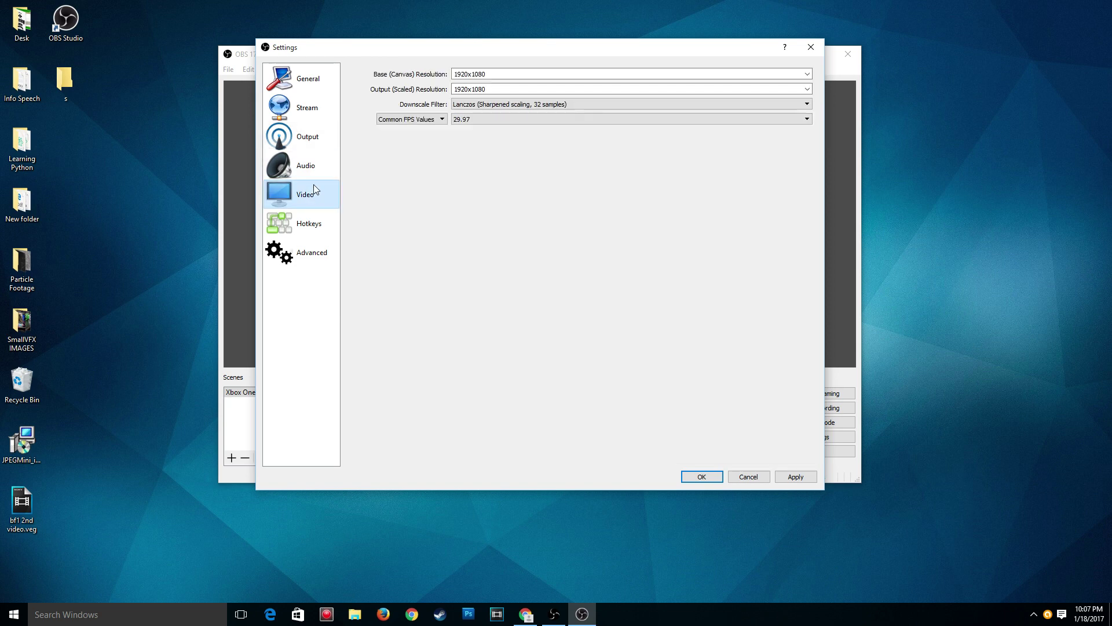
left_click(526, 74)
double_click(463, 74)
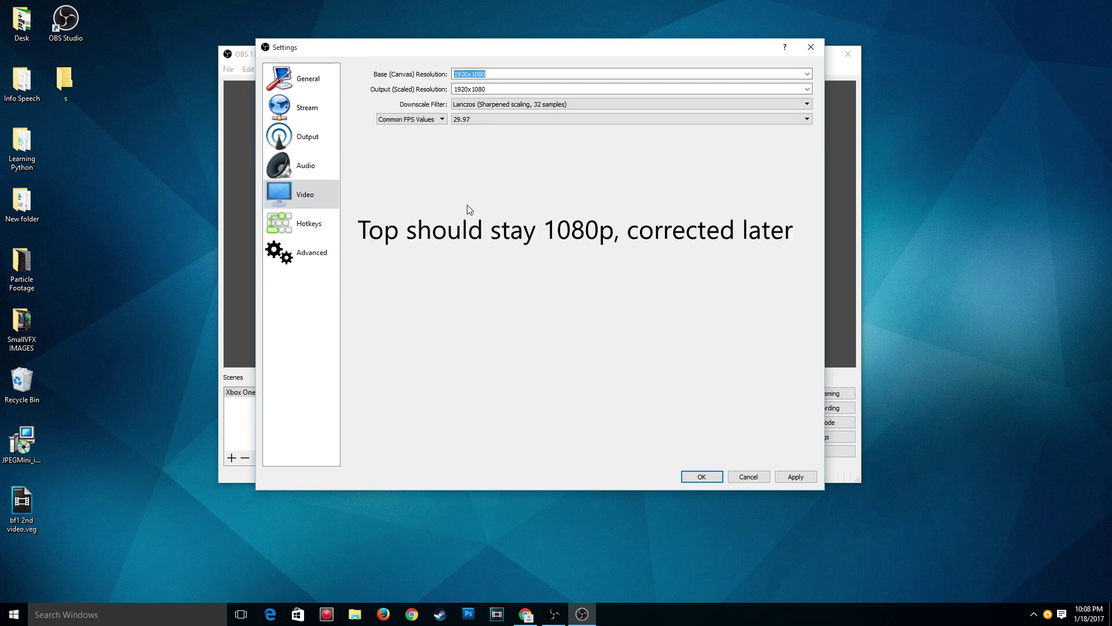
type("1280")
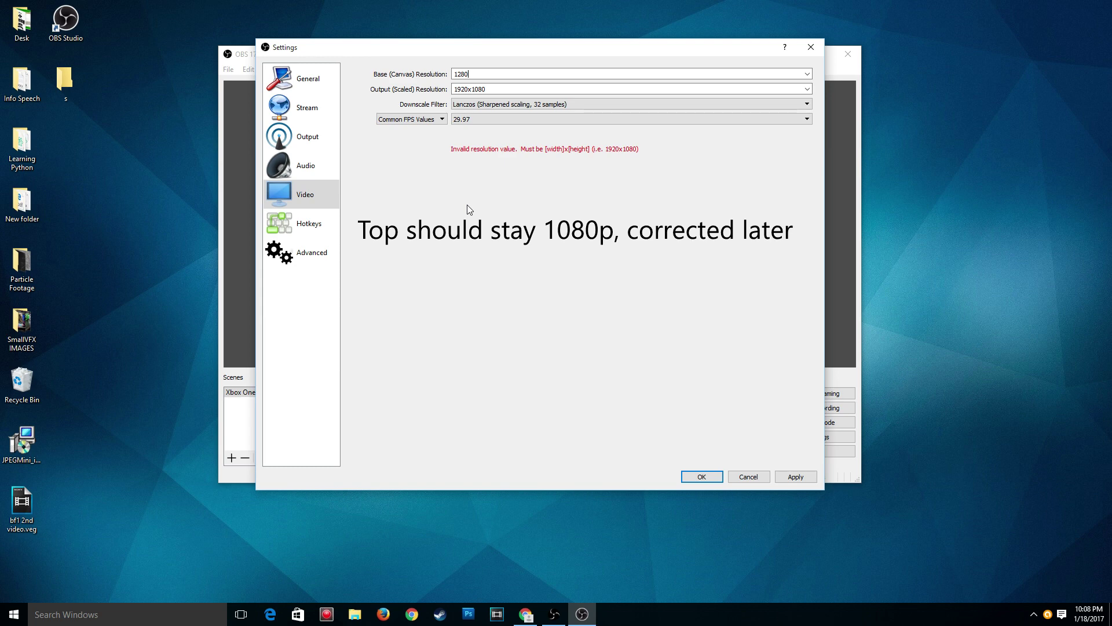
type("x")
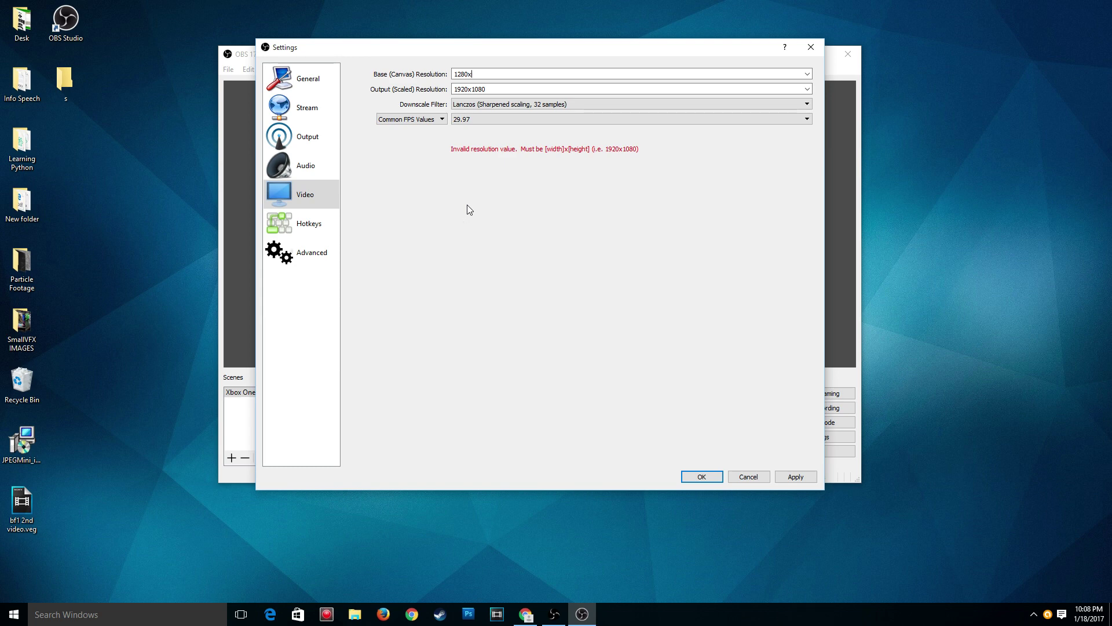
type("720")
left_click(488, 89)
double_click(488, 89)
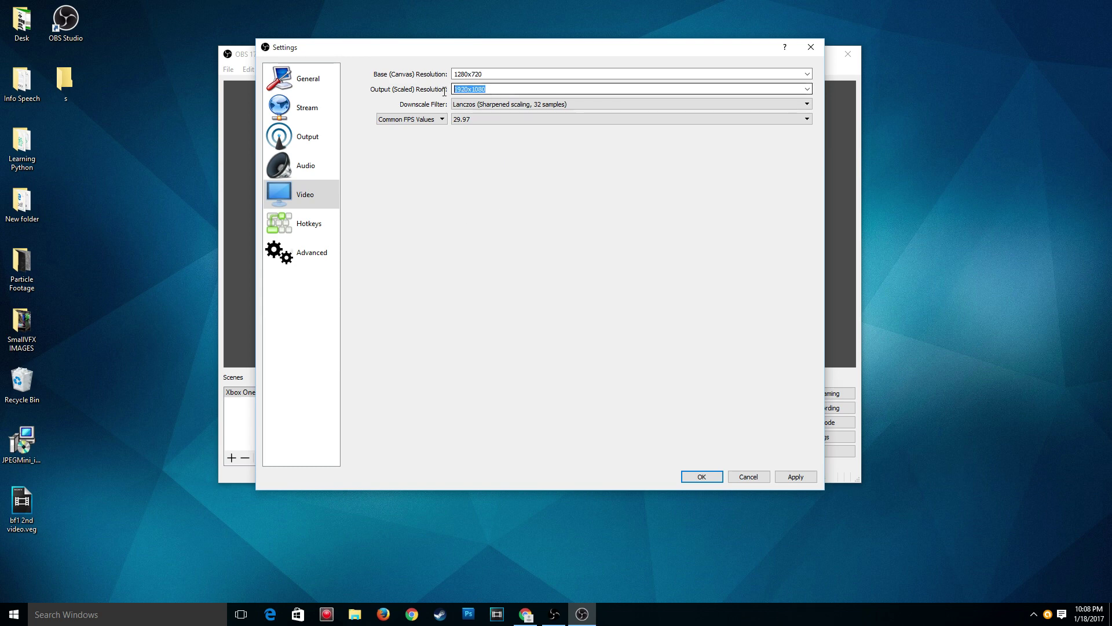
type("1280")
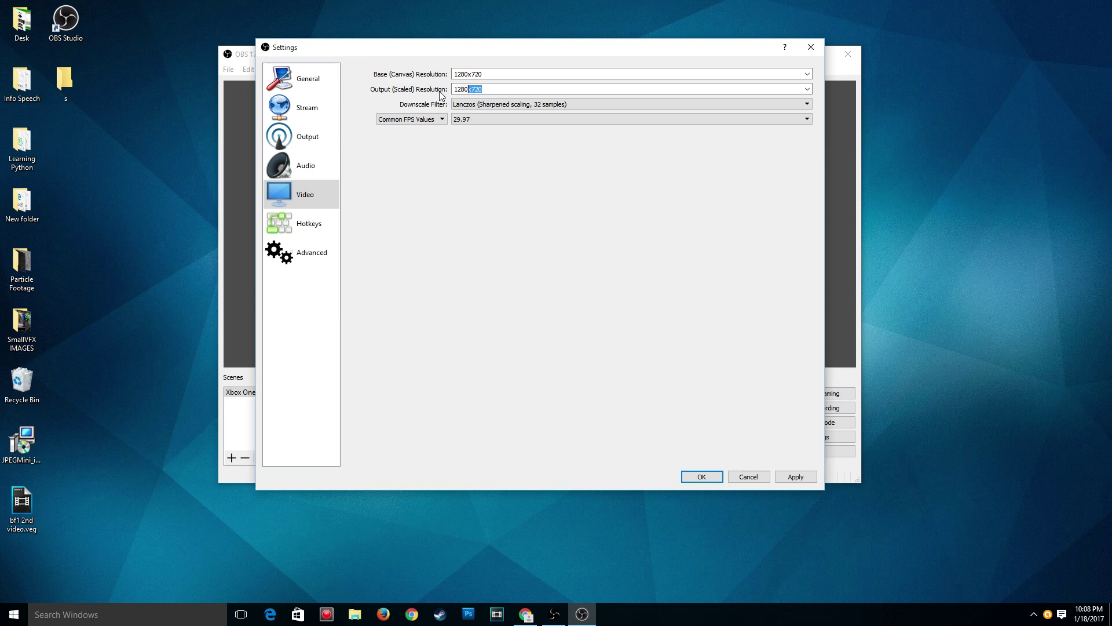
type("x720")
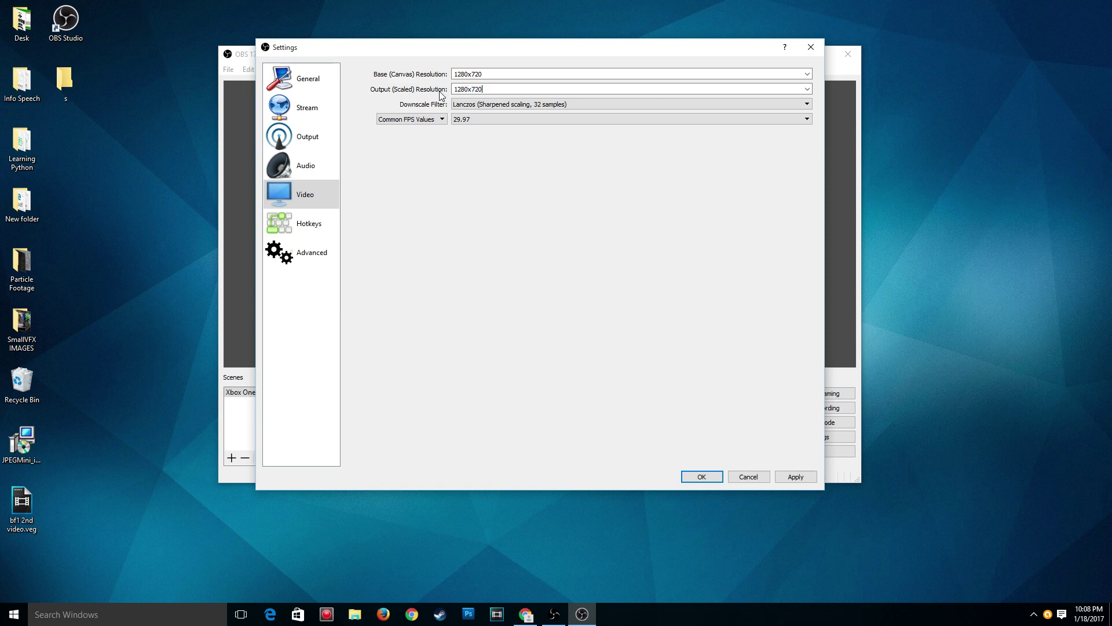
Keep the Lanczos downscale filter, then apply the video settings and close with OK.
left_click(558, 107)
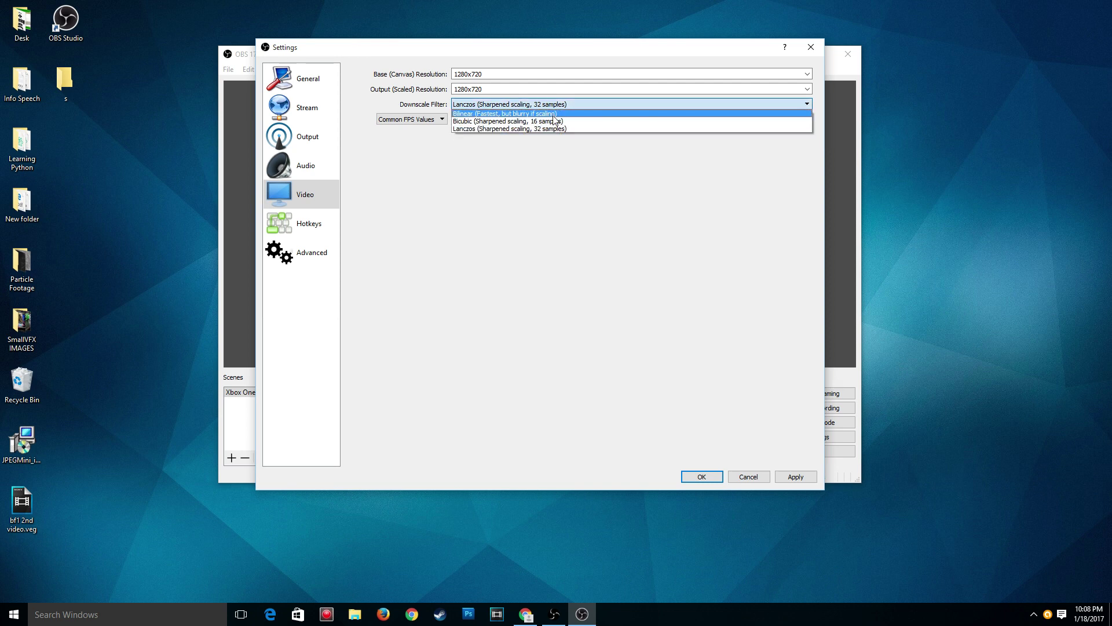
left_click(580, 127)
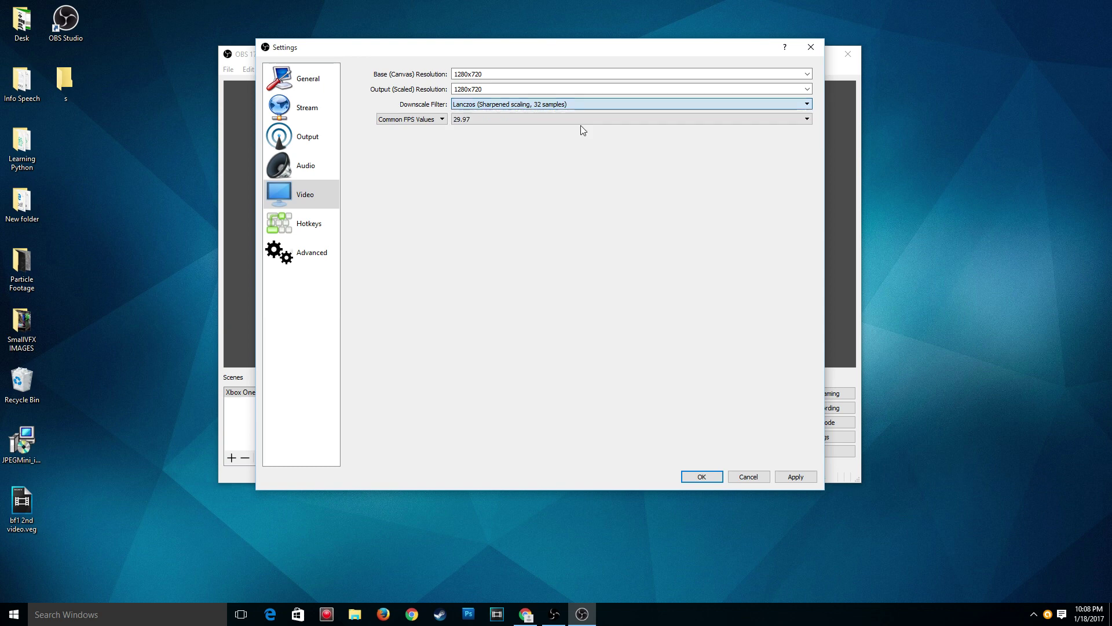
left_click(492, 105)
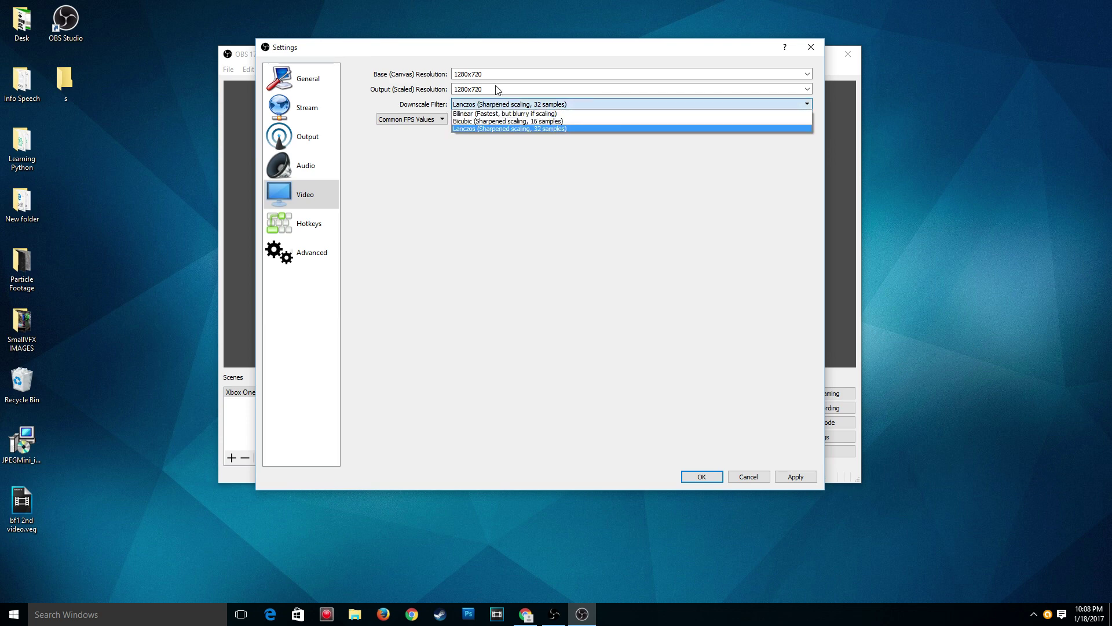
left_click(429, 94)
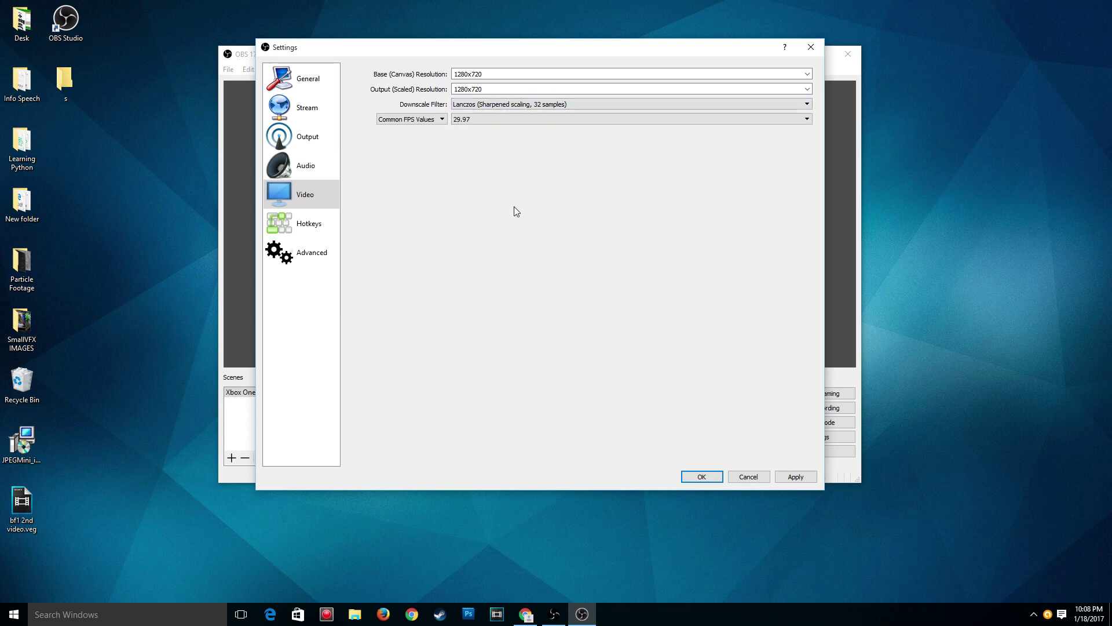
left_click(788, 477)
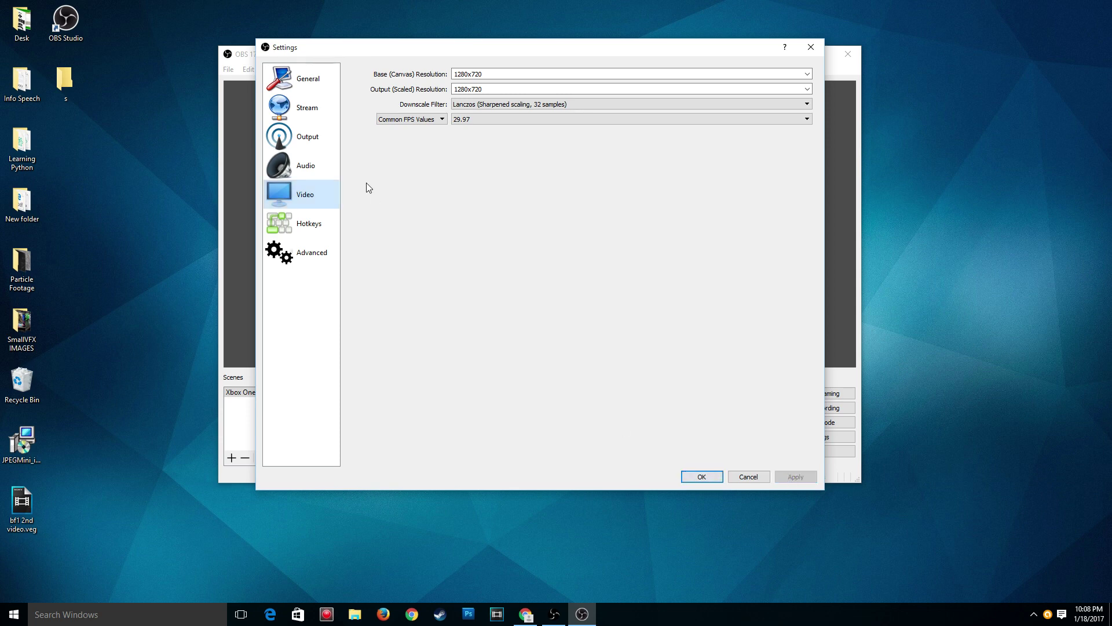
left_click(695, 478)
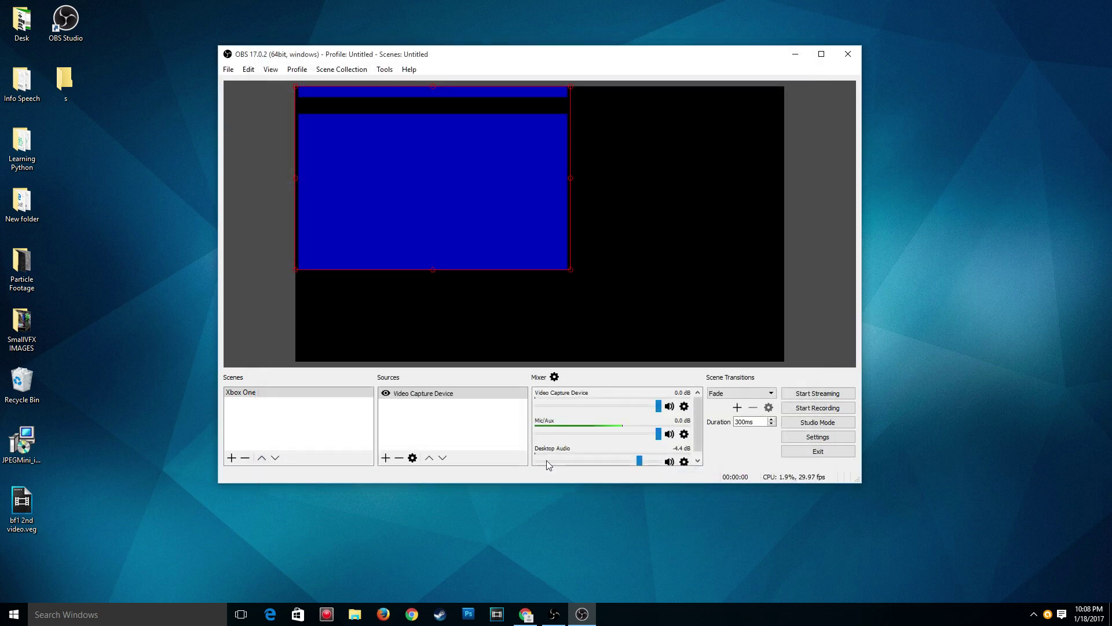
Add a new scene with the default name Scene 1.
right_click(449, 427)
key("Escape")
key("Escape")
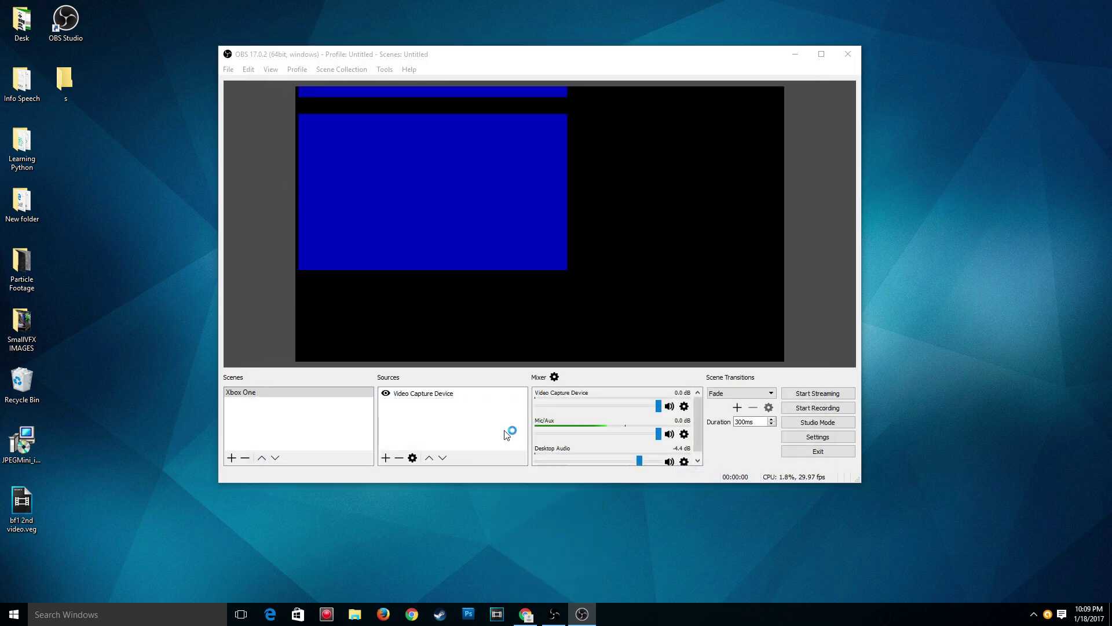
right_click(315, 416)
left_click(339, 419)
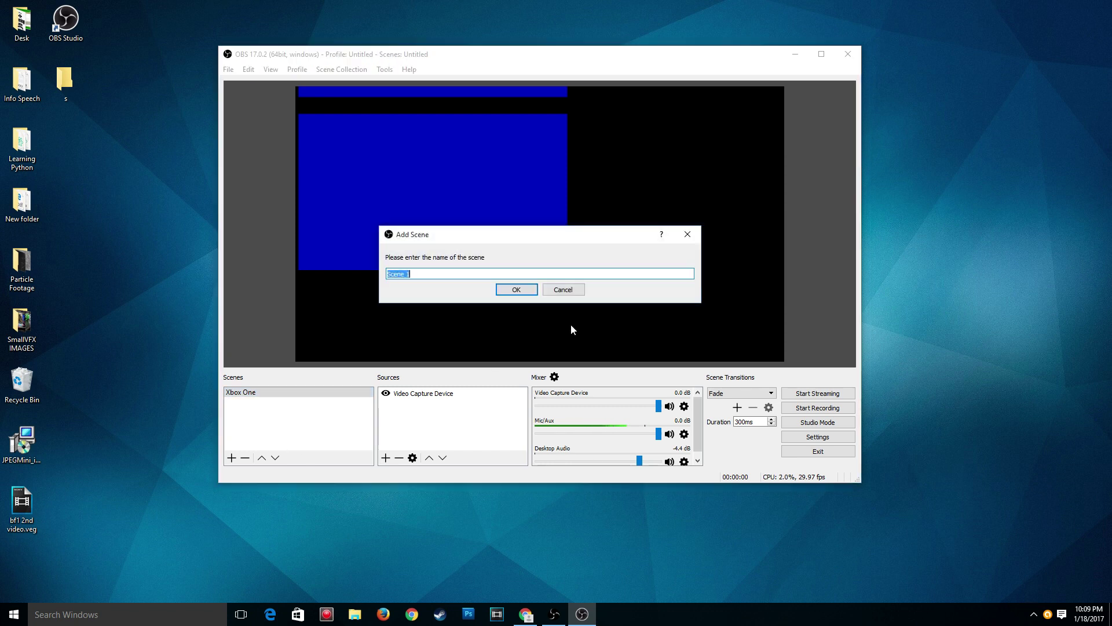
left_click(516, 290)
Add a Display Capture source to Scene 1 capturing Display 0 at 1920x1080.
right_click(430, 437)
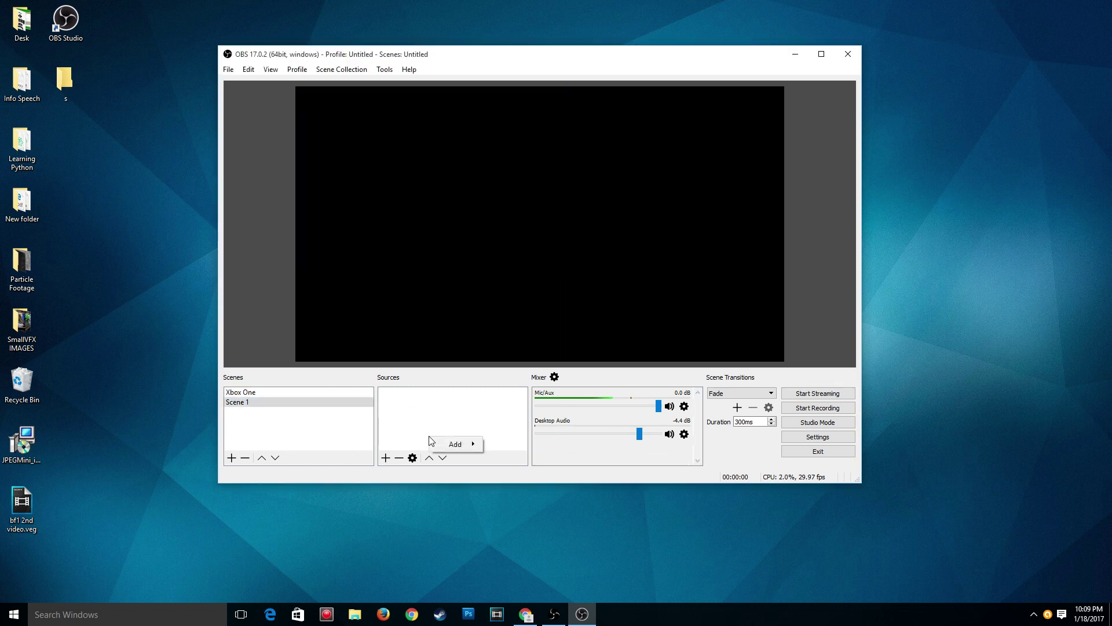
mouse_move(463, 448)
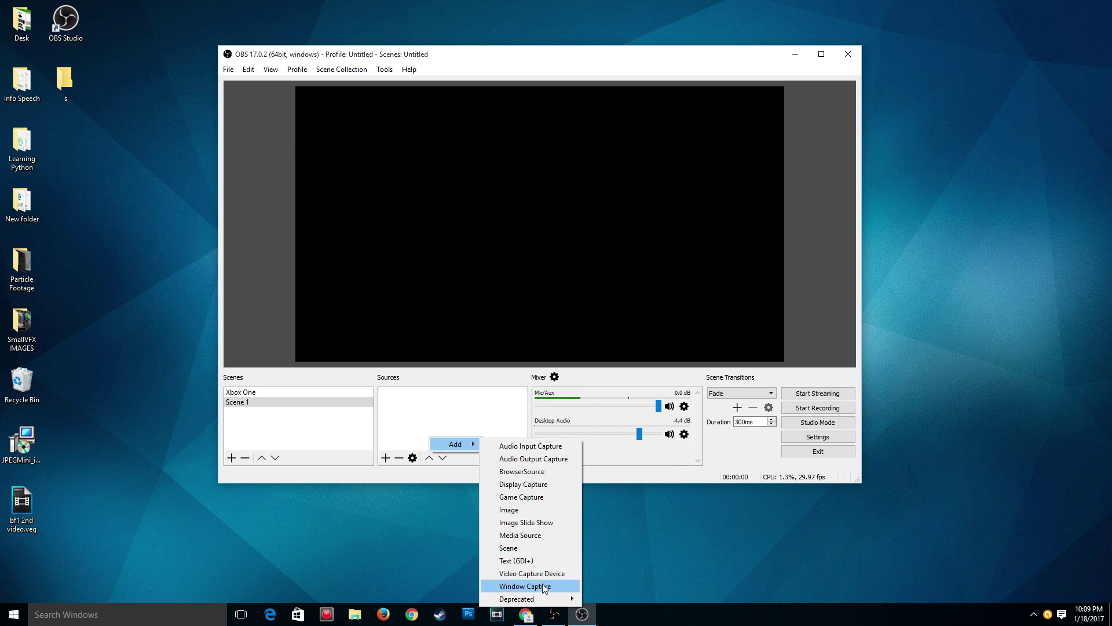
left_click(546, 484)
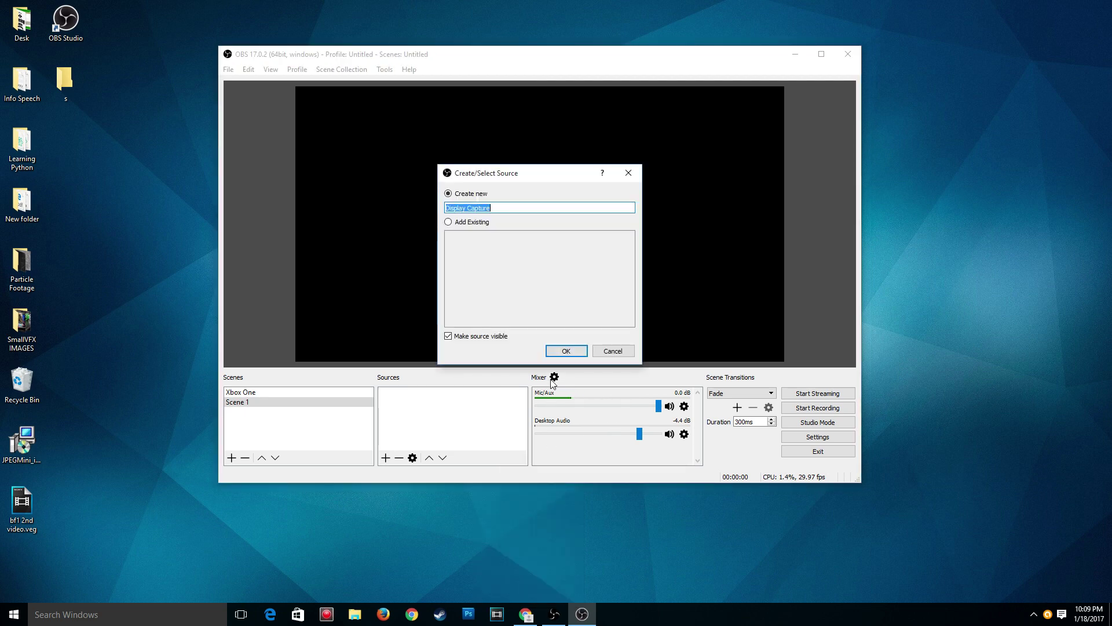
left_click(565, 350)
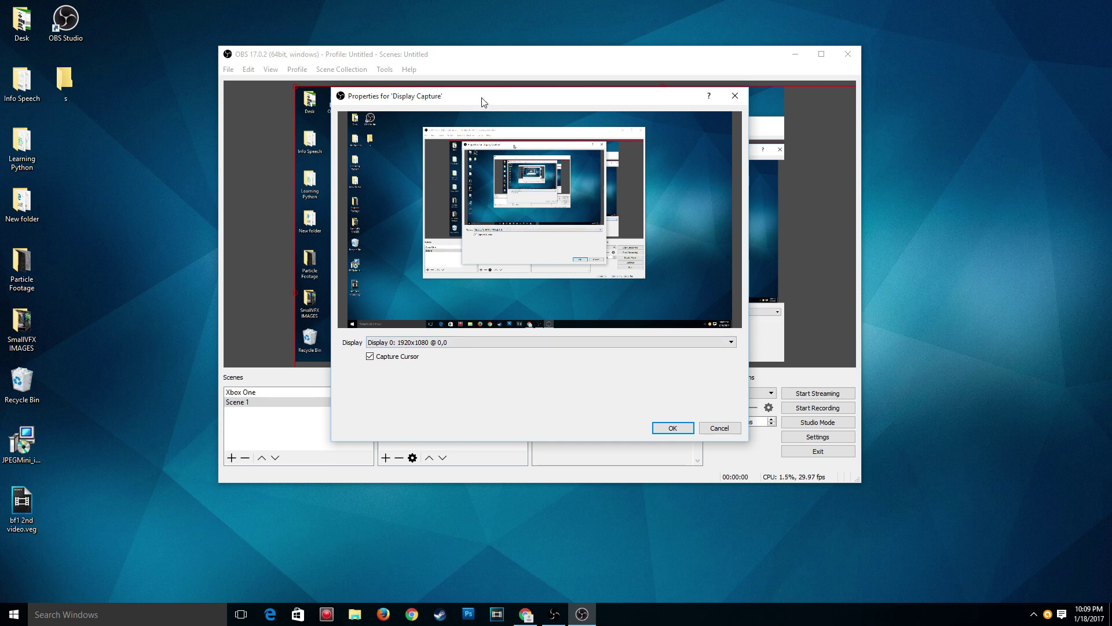
left_click_drag(482, 101, 534, 104)
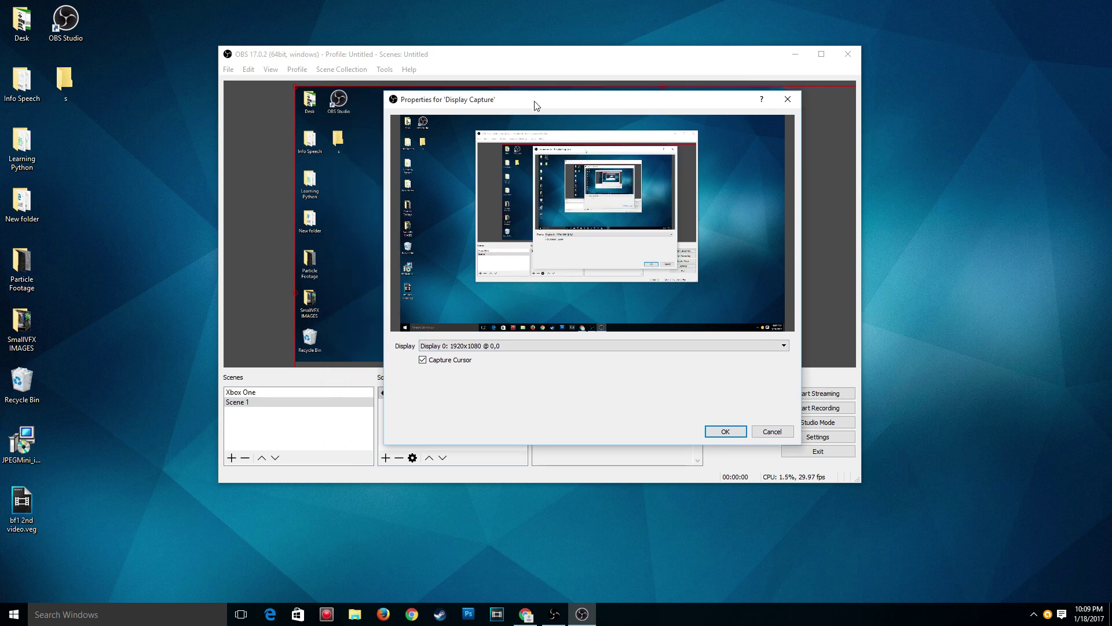
left_click(723, 431)
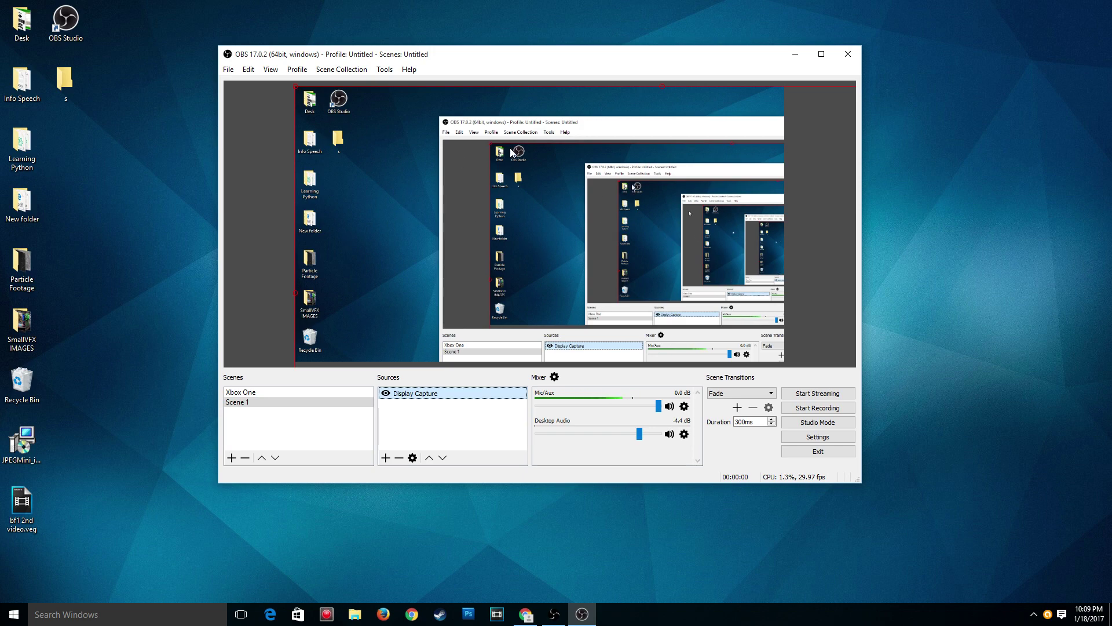
Reposition the OBS window near the centre of the screen.
double_click(477, 56)
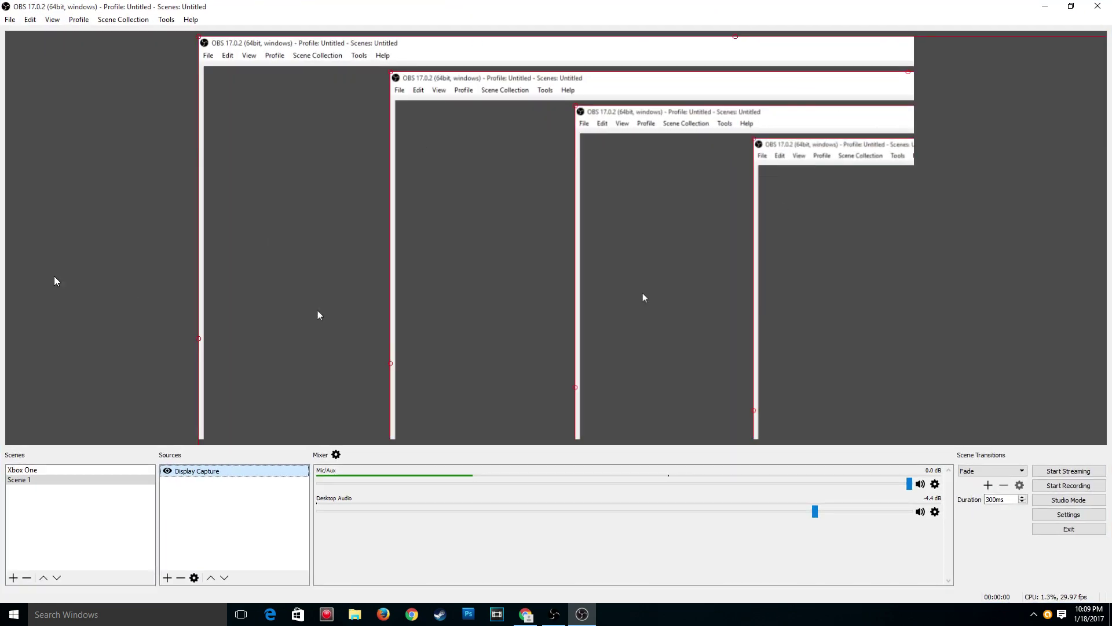
double_click(281, 7)
left_click_drag(343, 115, 518, 108)
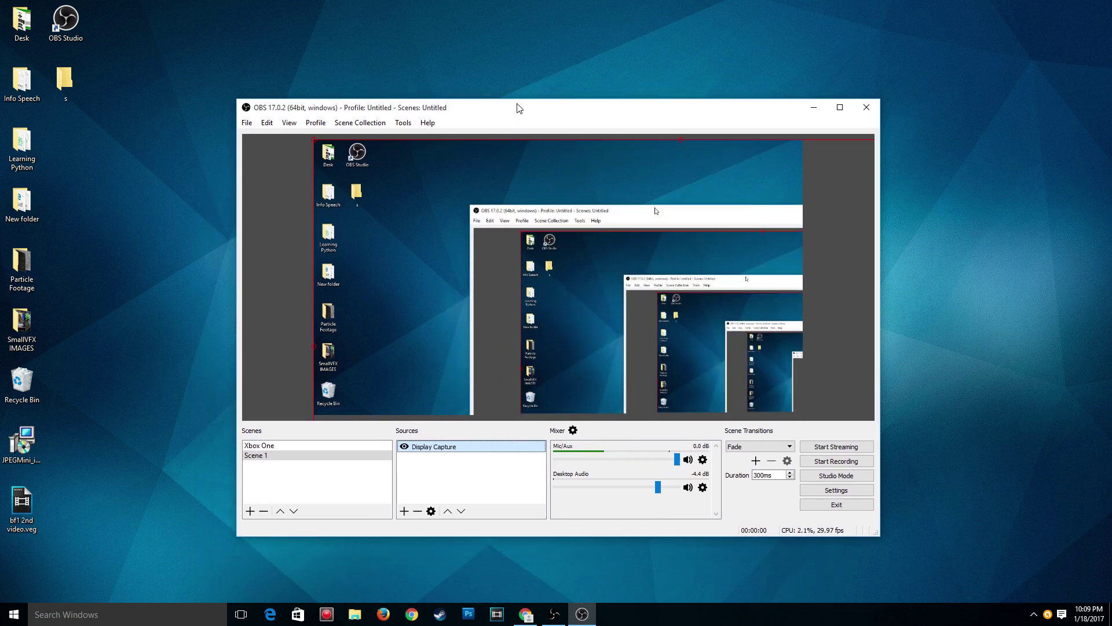
left_click_drag(519, 107, 427, 74)
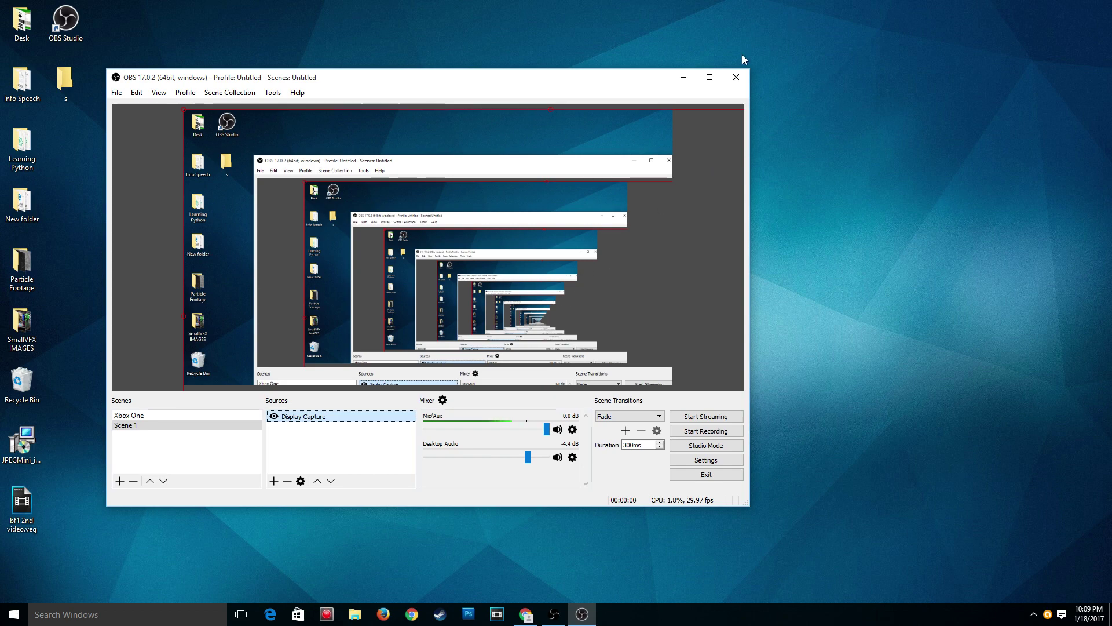
left_click_drag(555, 81, 641, 58)
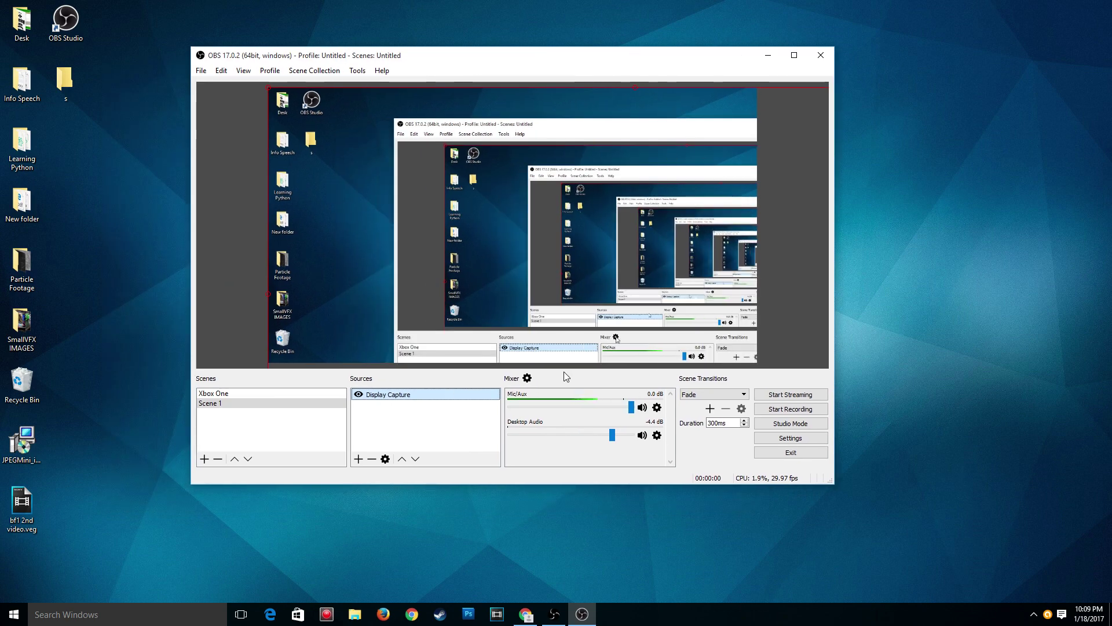
Change the Base (Canvas) Resolution in Video settings to 1920x1080.
left_click(774, 438)
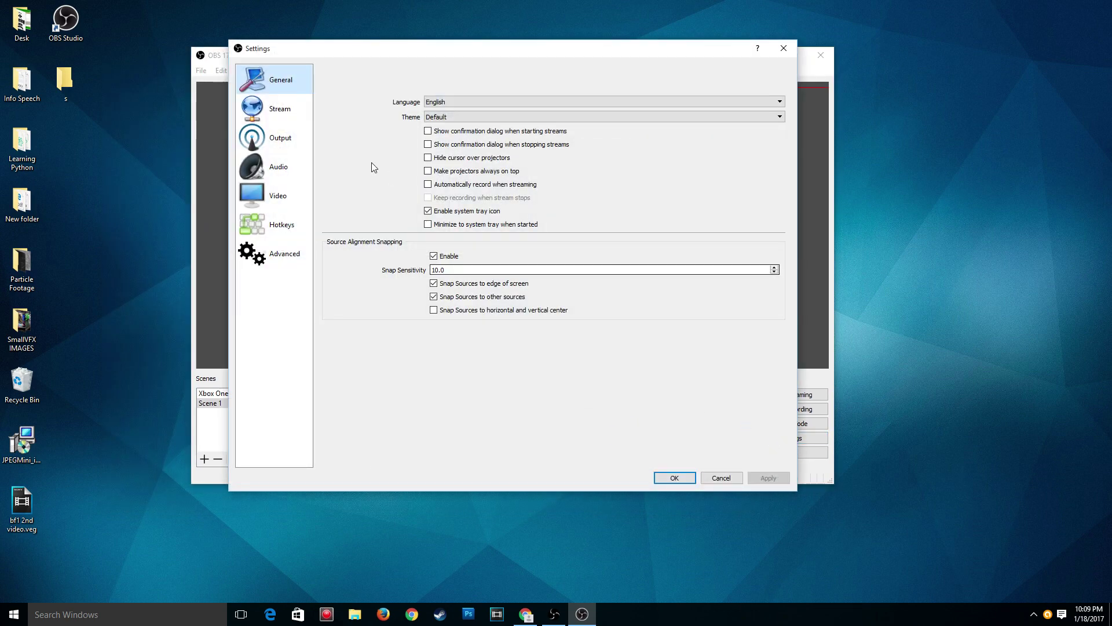
left_click(278, 191)
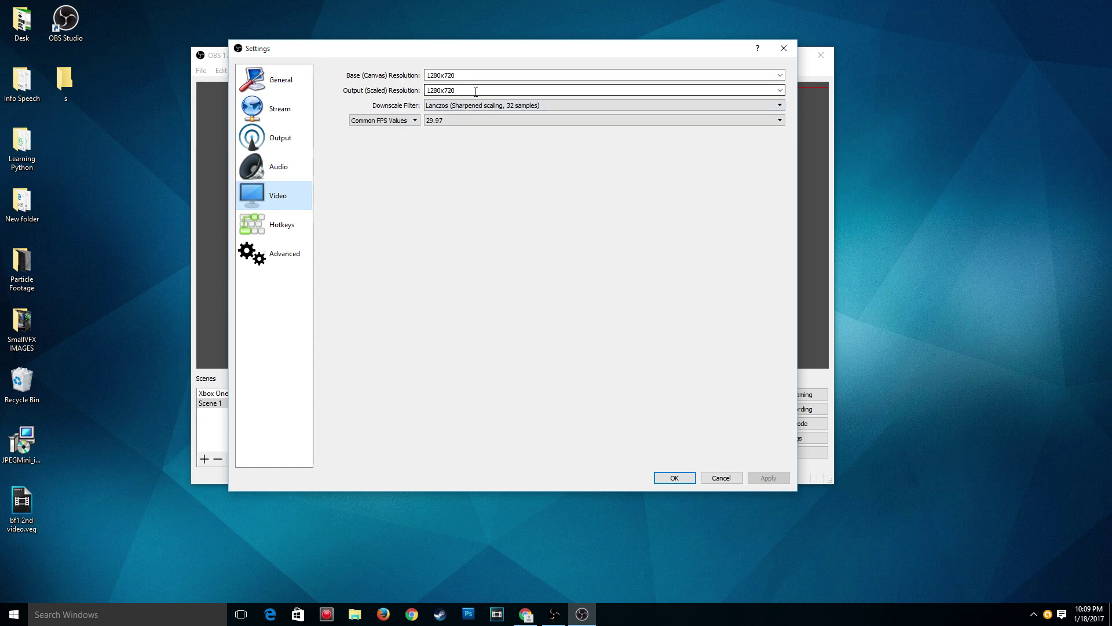
left_click_drag(472, 74, 372, 75)
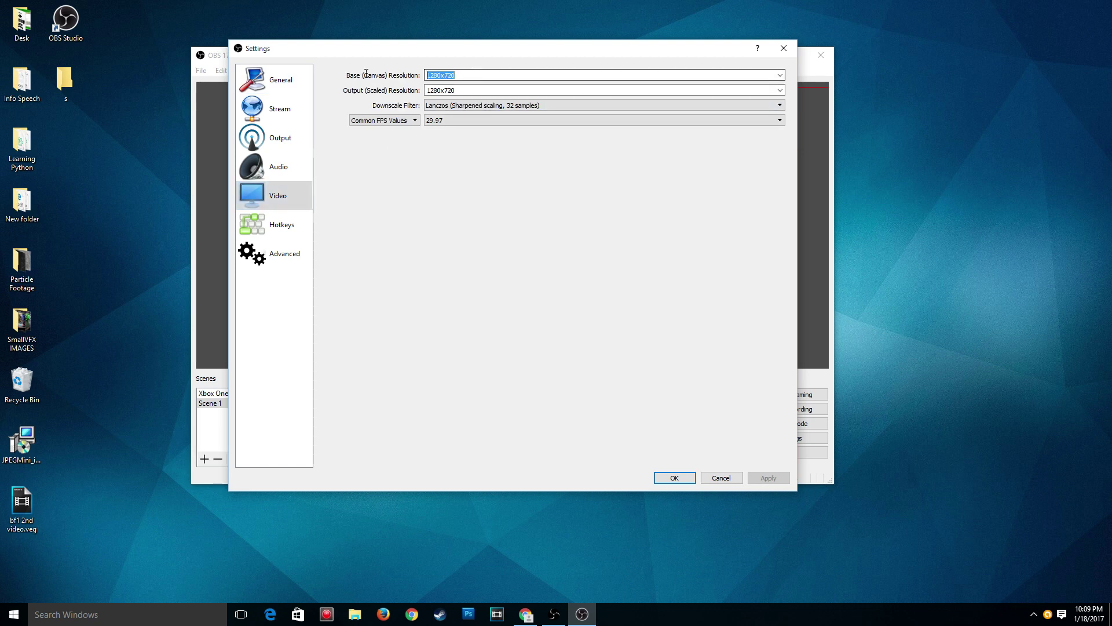
type("1920x10")
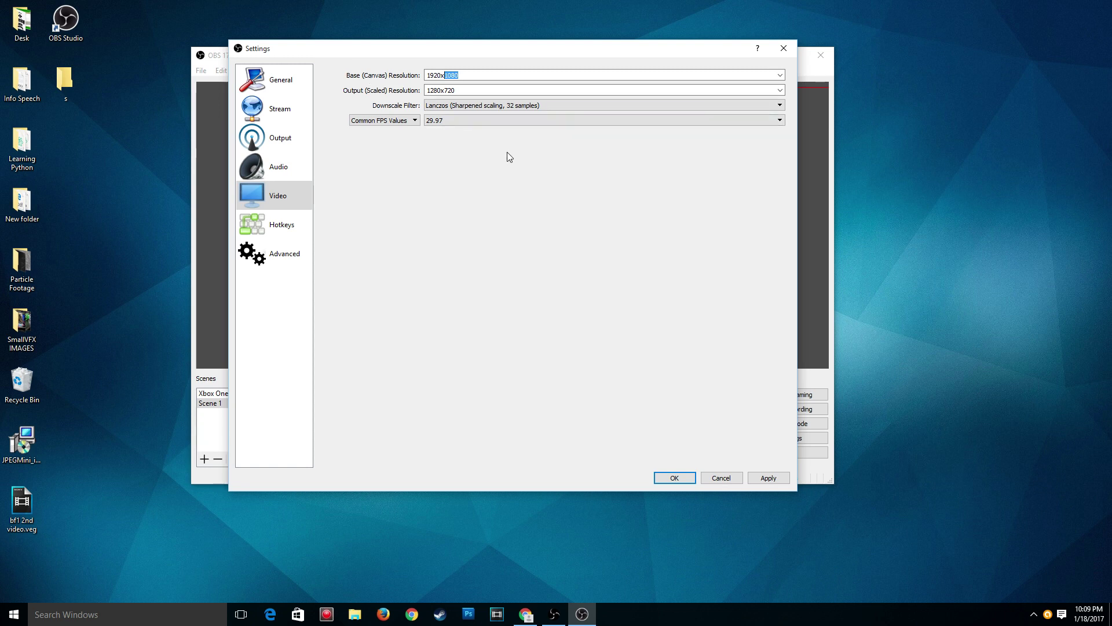
left_click(522, 77)
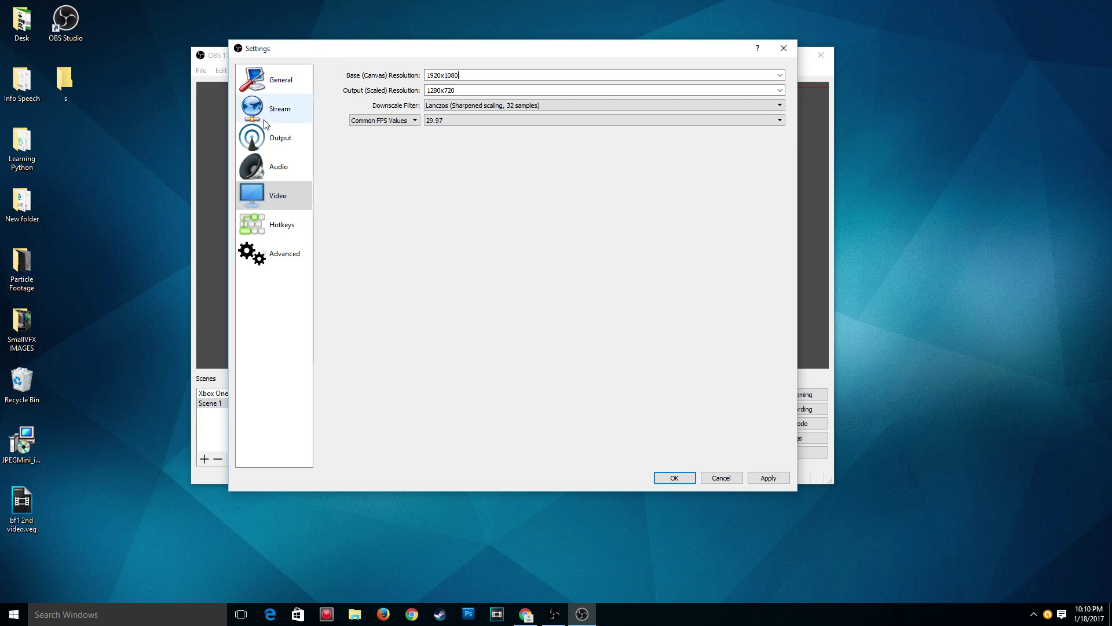
Review the Output page's bitrate, then apply and save the settings.
left_click(263, 148)
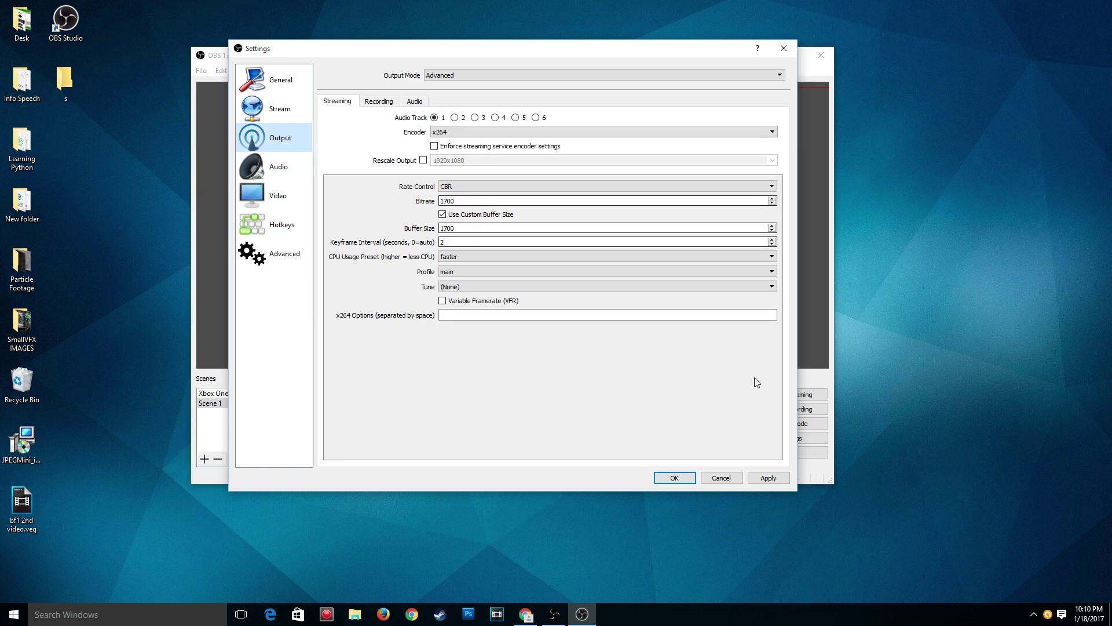
left_click(760, 477)
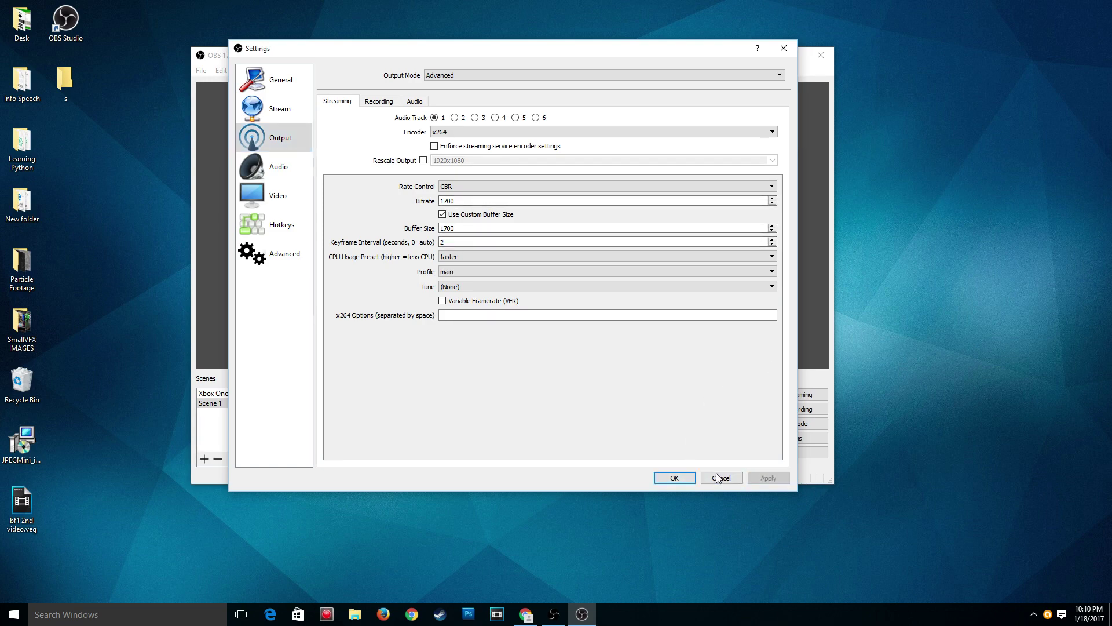
left_click(676, 479)
double_click(535, 57)
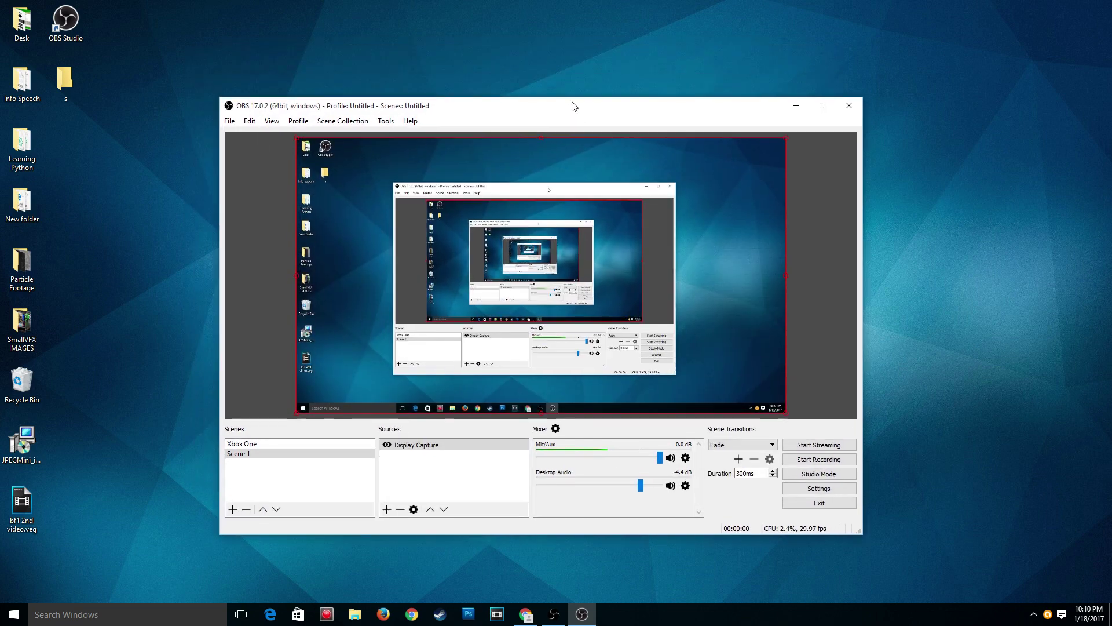
left_click_drag(556, 6, 534, 52)
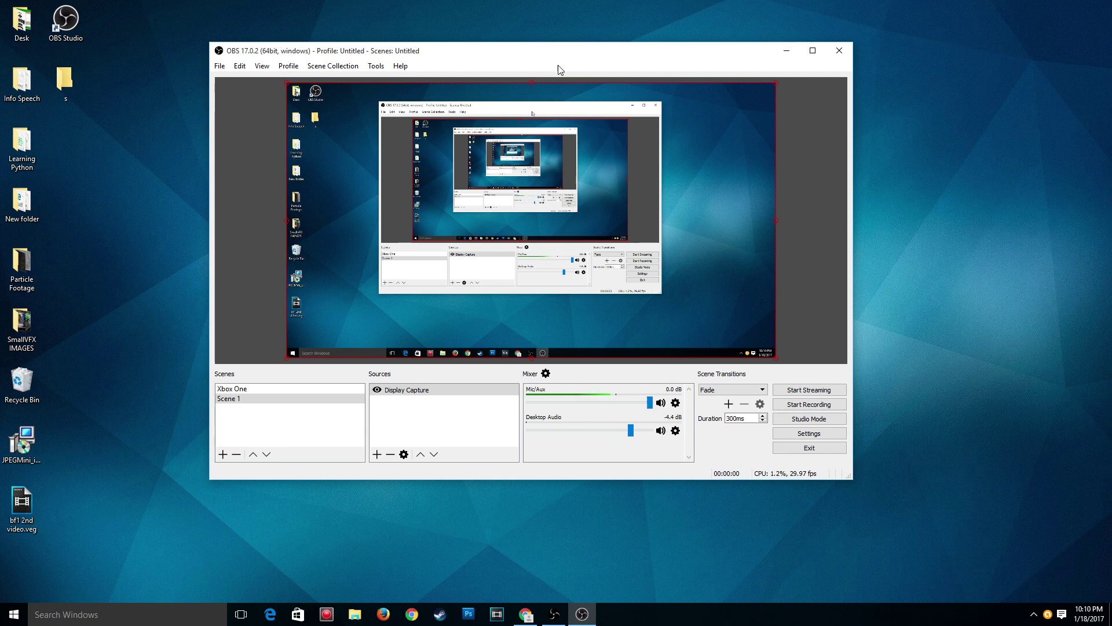
left_click_drag(558, 58, 507, 72)
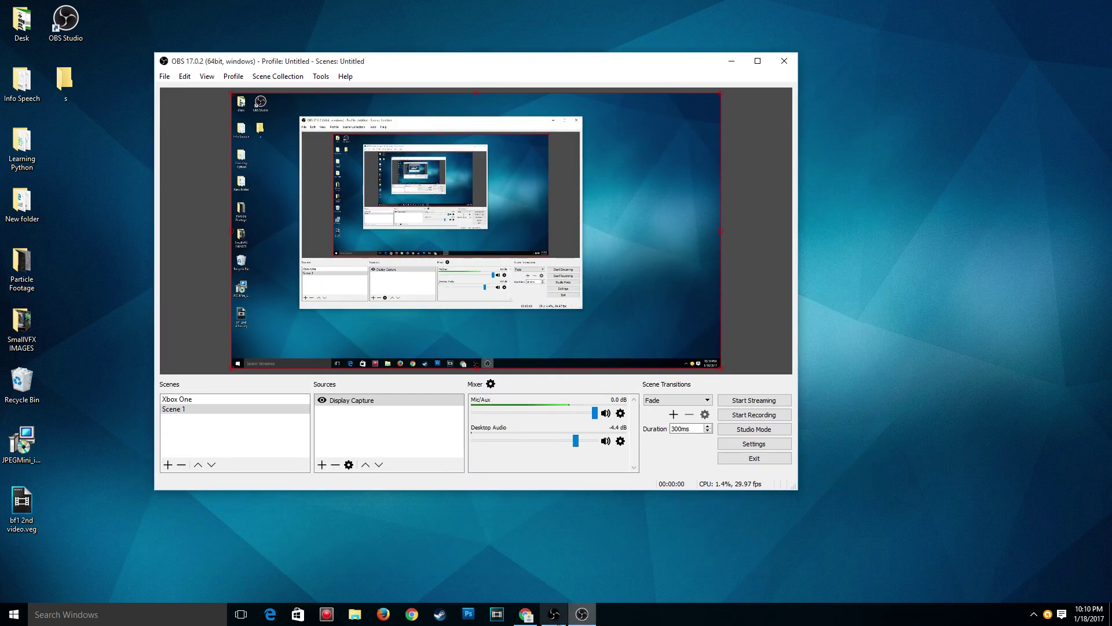
Search Google for 'twitch bitrate recommendation' in the Twitch search tab.
left_click(525, 613)
left_click(218, 30)
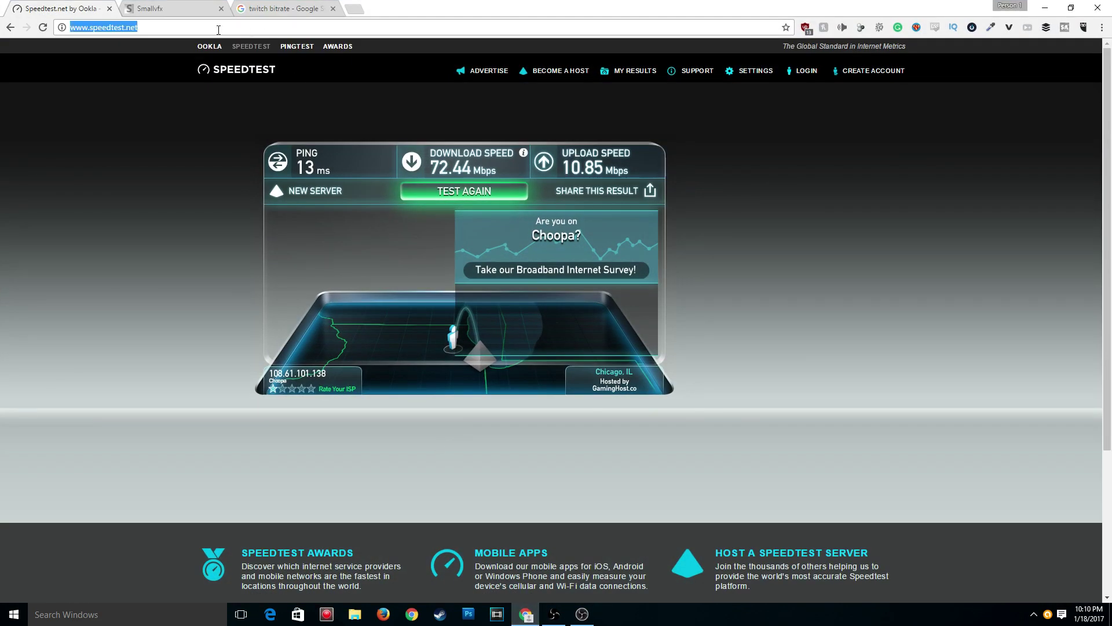
left_click(272, 8)
left_click(212, 64)
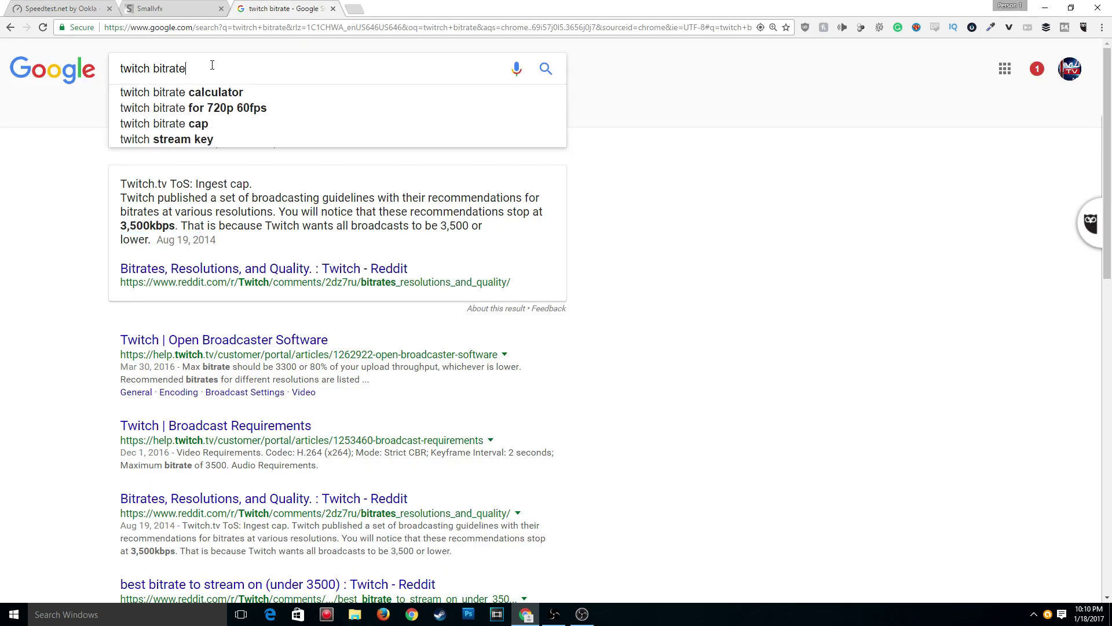
key("BackSpace")
key("BackSpace")
key("BackSpace")
key("BackSpace")
key("BackSpace")
key("BackSpace")
type("b")
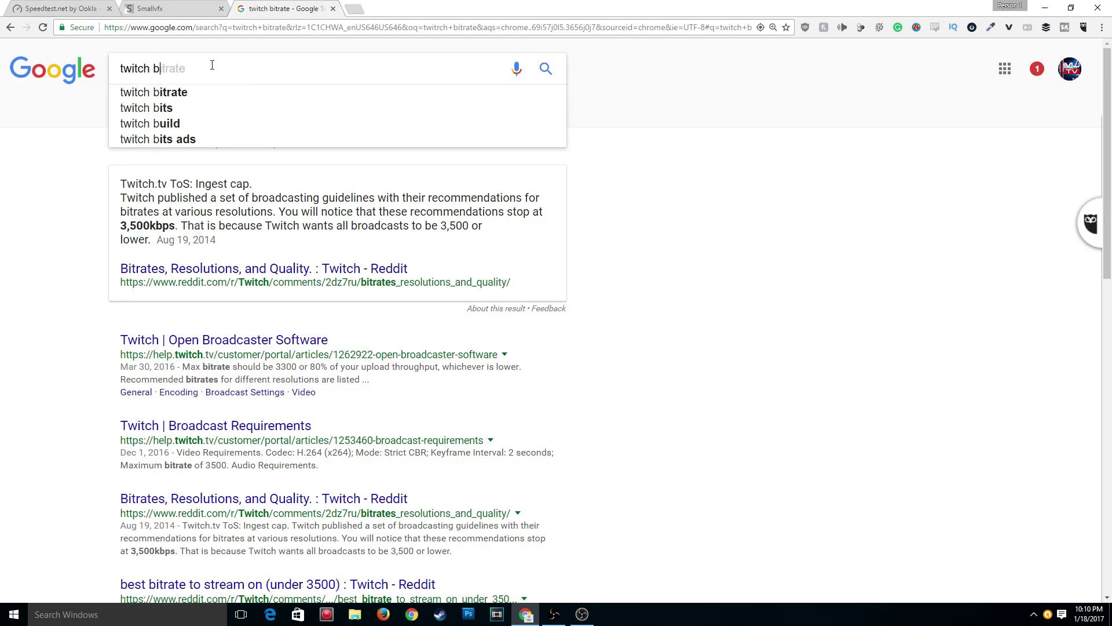
type("itrate re")
key("BackSpace")
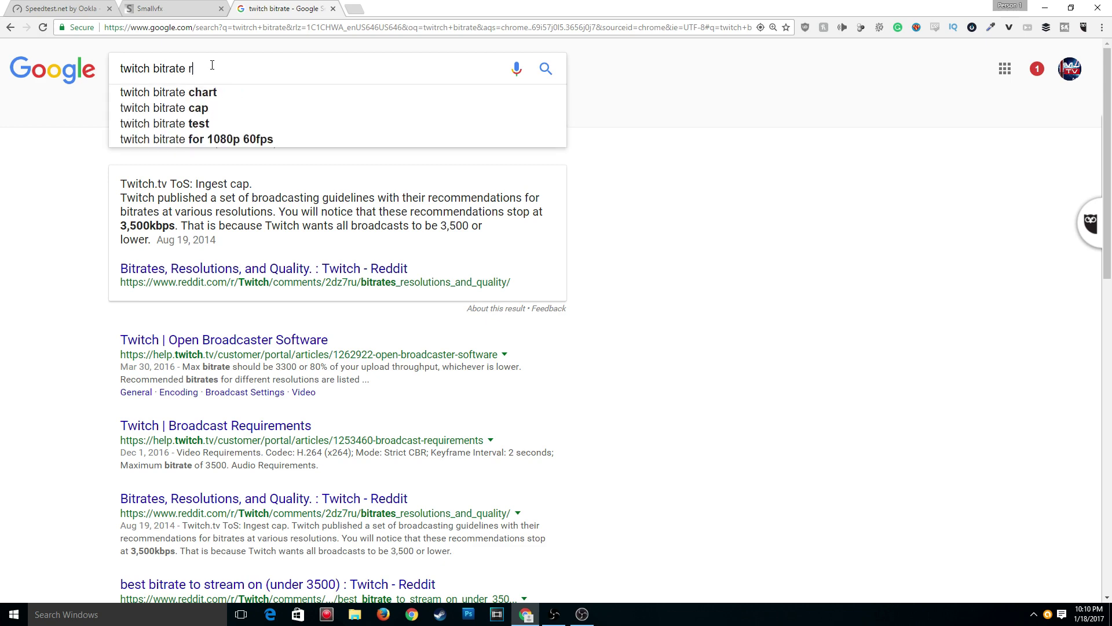
type("rec")
key("Down")
key("Return")
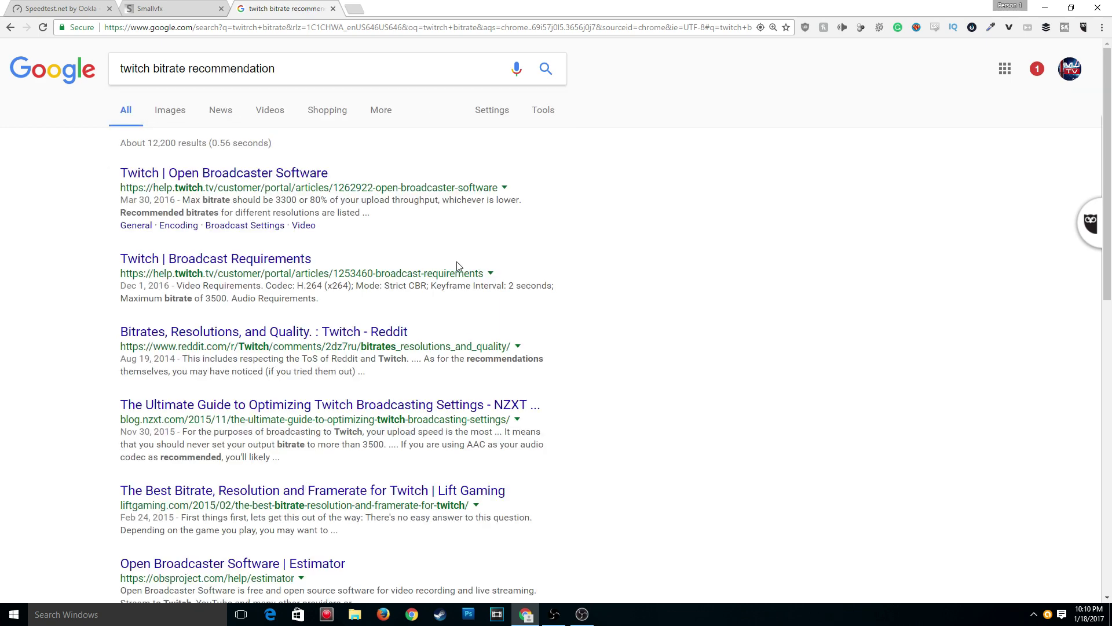
Open Twitch's OBS help article and highlight the 720p bitrate range 1800-2500.
left_click(278, 172)
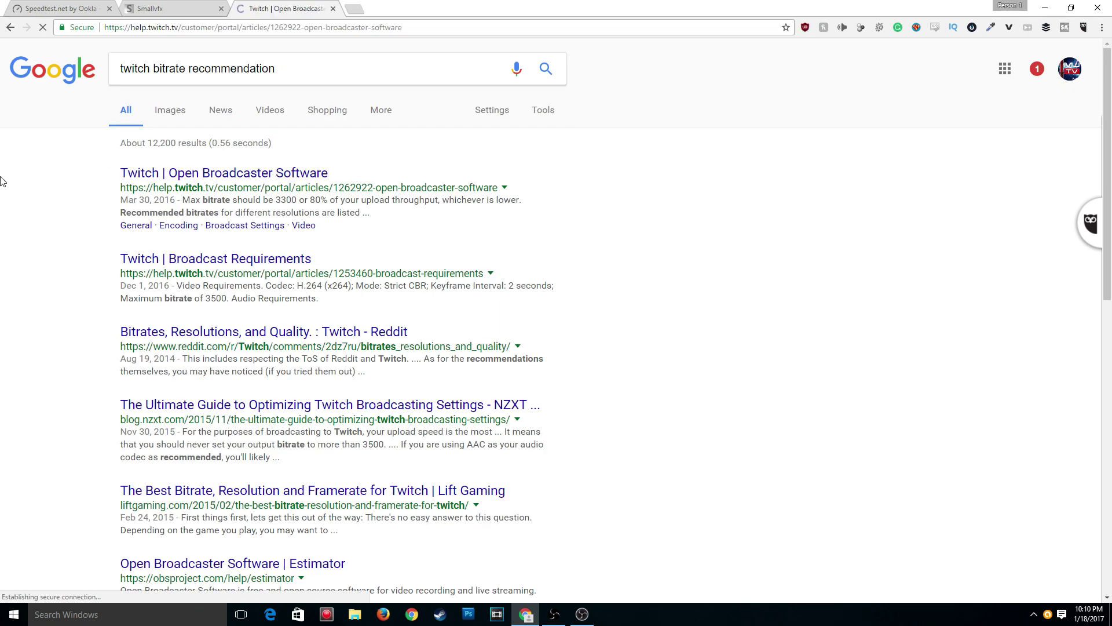
scroll(347, 260, "down", 5)
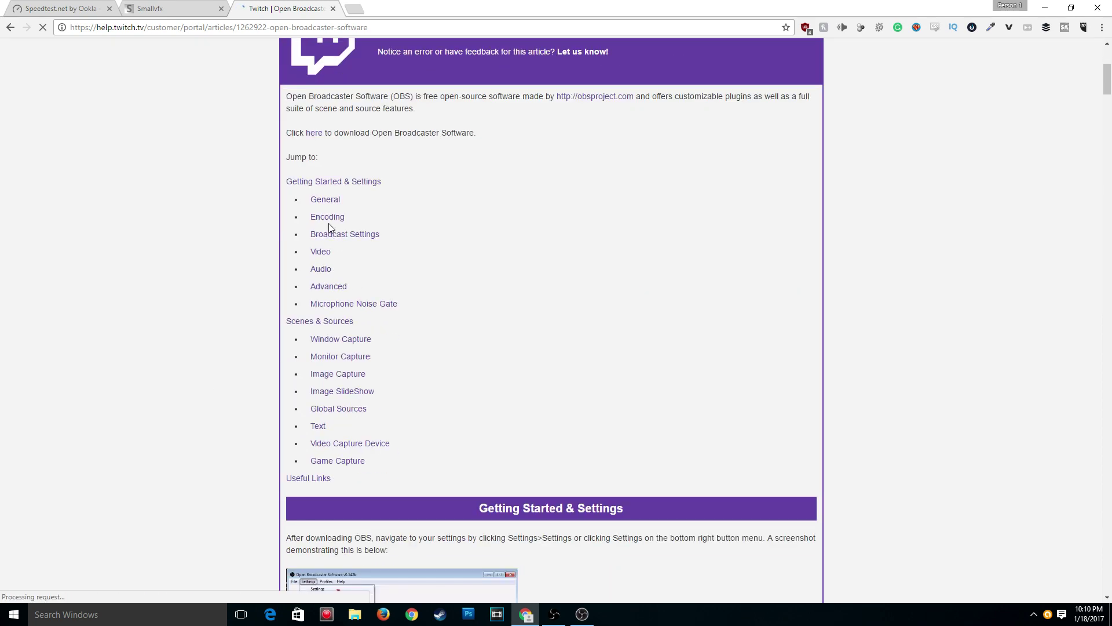
scroll(328, 253, "down", 1)
scroll(327, 253, "down", 20)
scroll(313, 167, "up", 7)
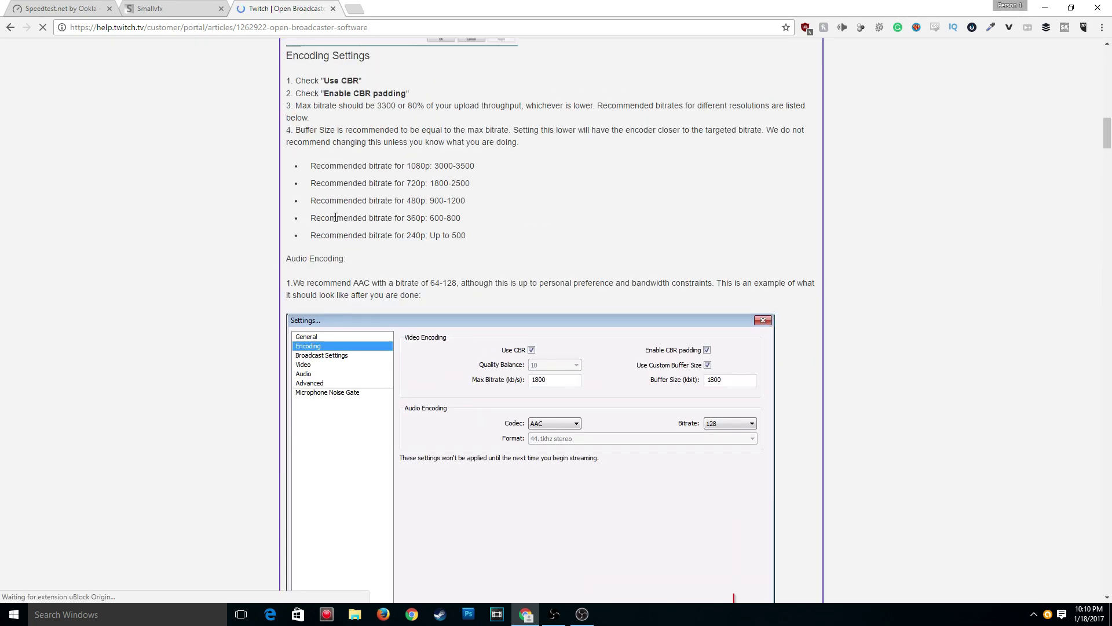
left_click_drag(312, 166, 471, 227)
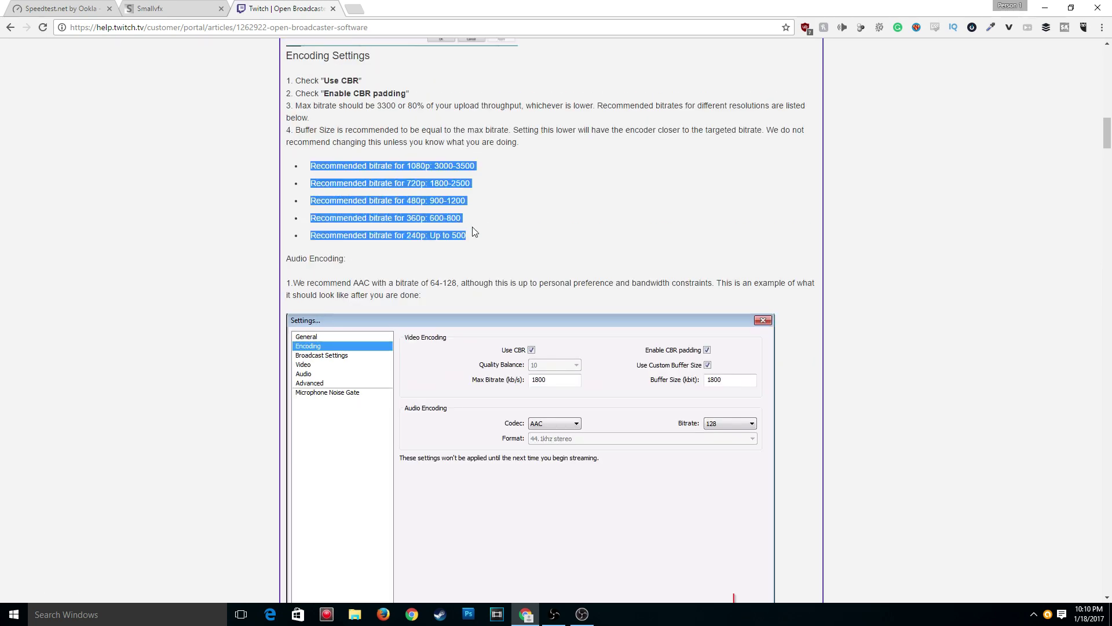
left_click(472, 228)
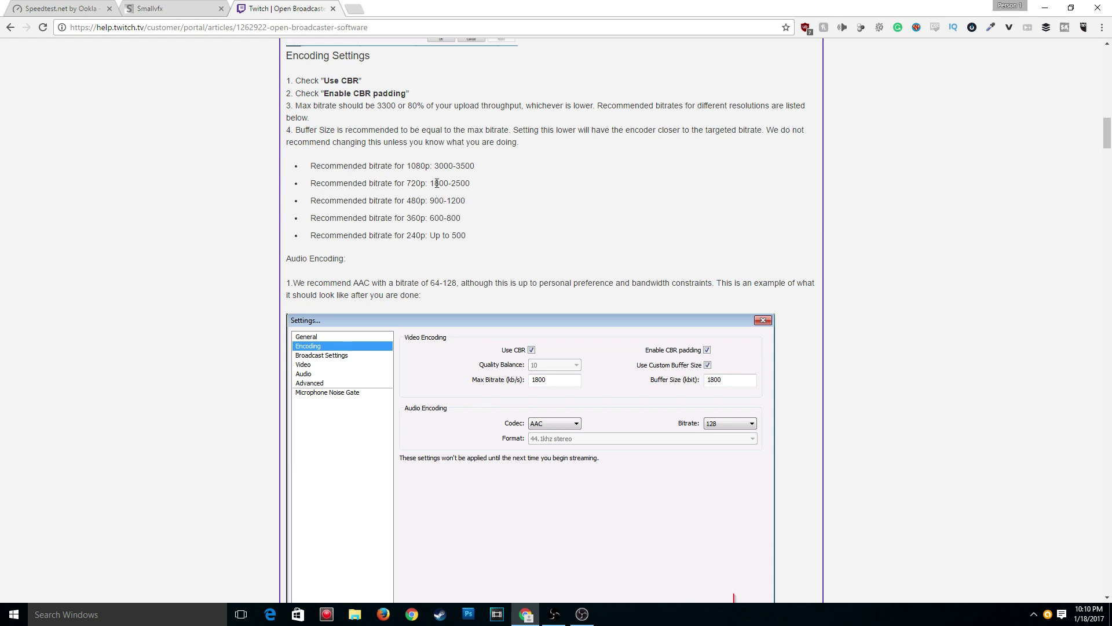
left_click_drag(433, 183, 471, 184)
Recheck the 720p line, then bring OBS back with its Settings at the General page.
left_click(586, 613)
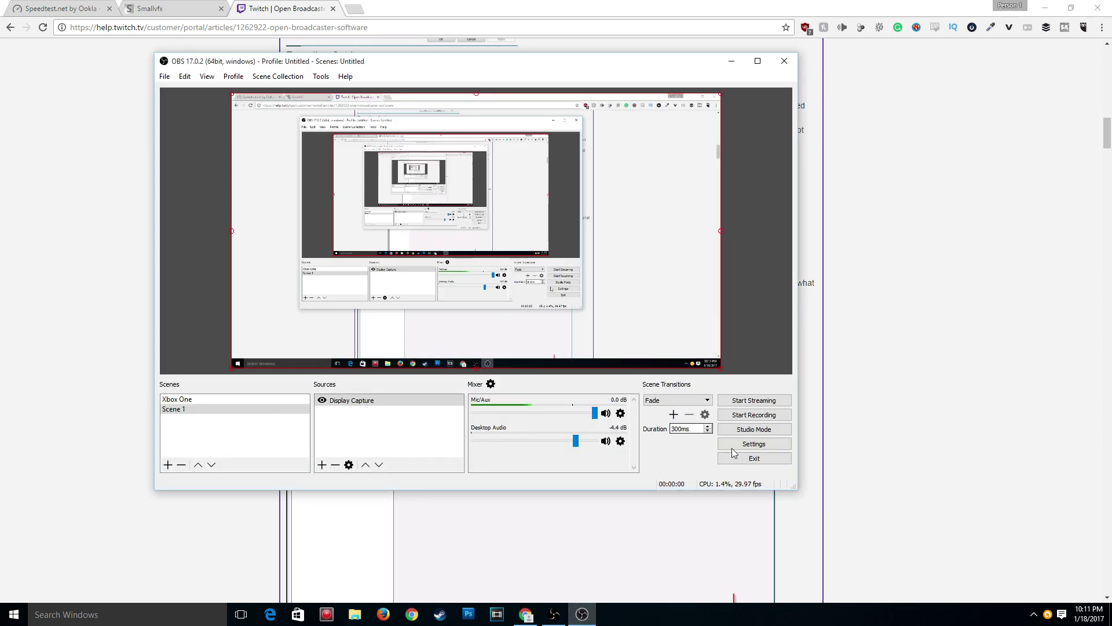
left_click(731, 62)
left_click_drag(403, 185, 427, 183)
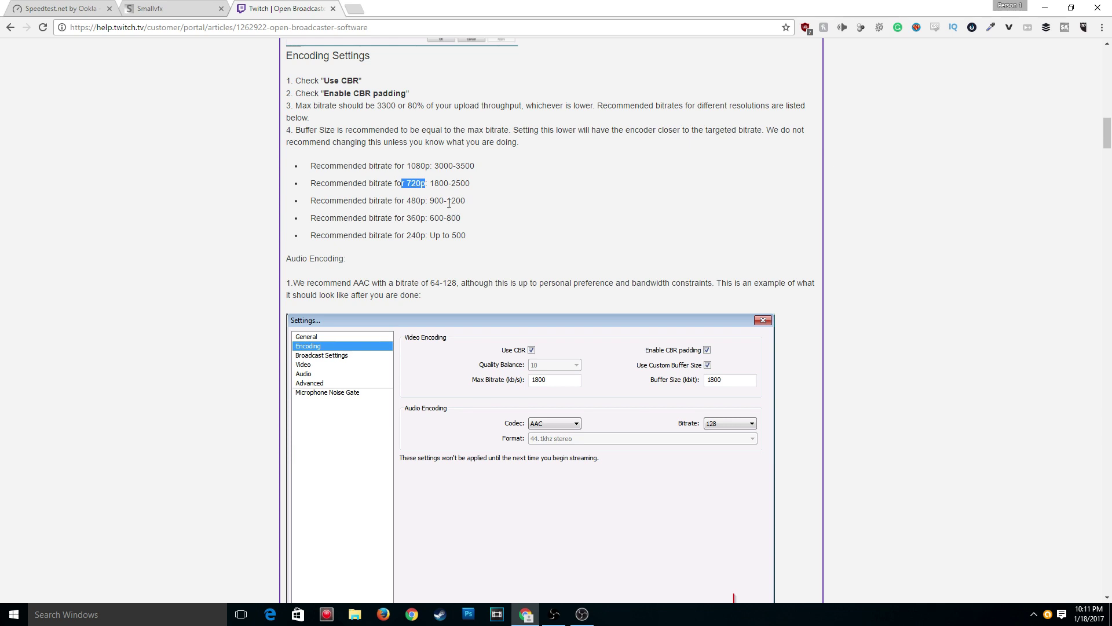
left_click(582, 614)
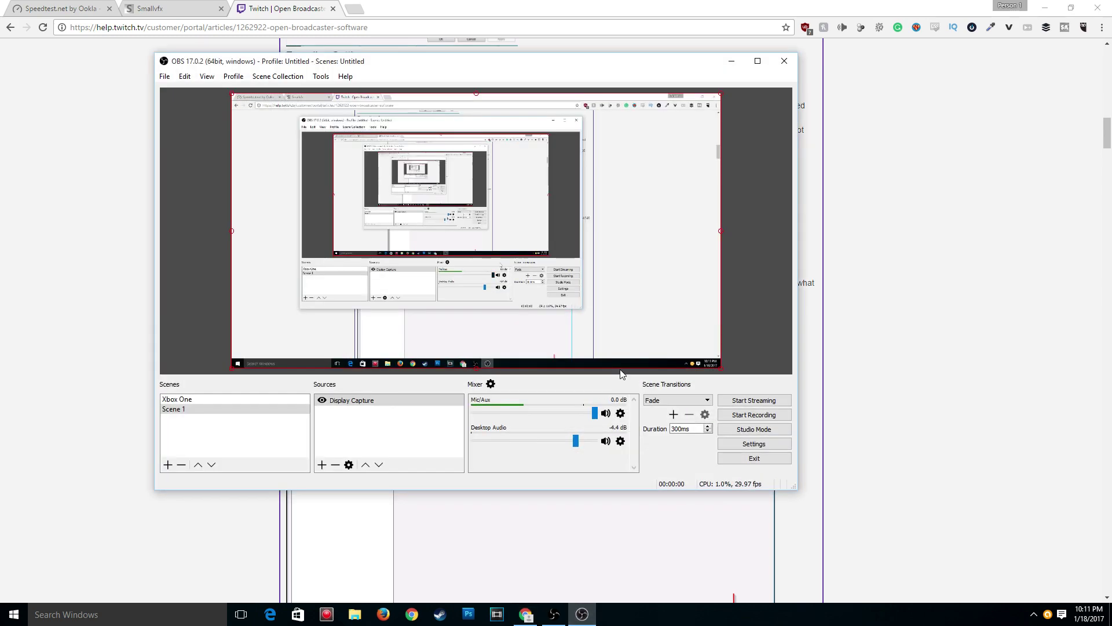
left_click(749, 446)
Launch Windows Calculator from the Start search 'cal'.
key("super")
type("cal")
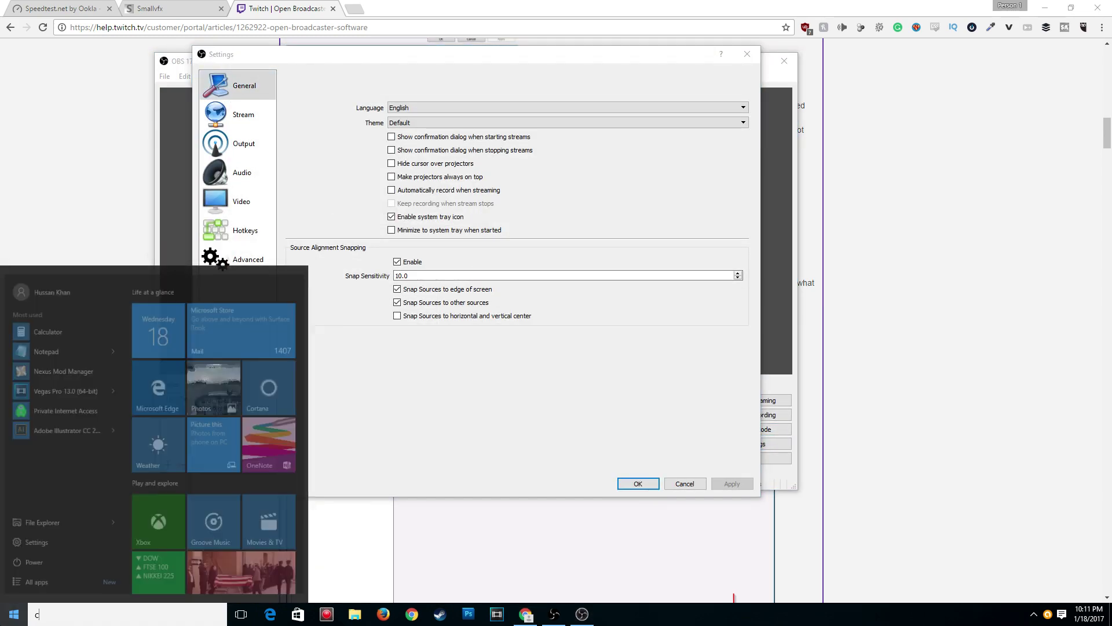
left_click(117, 332)
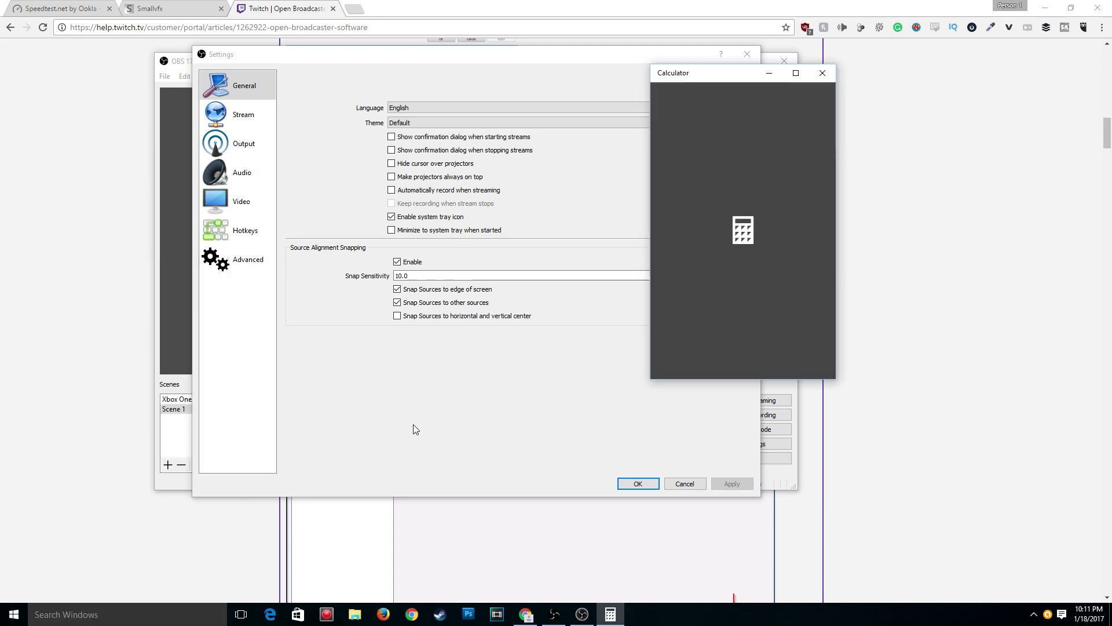
left_click(60, 9)
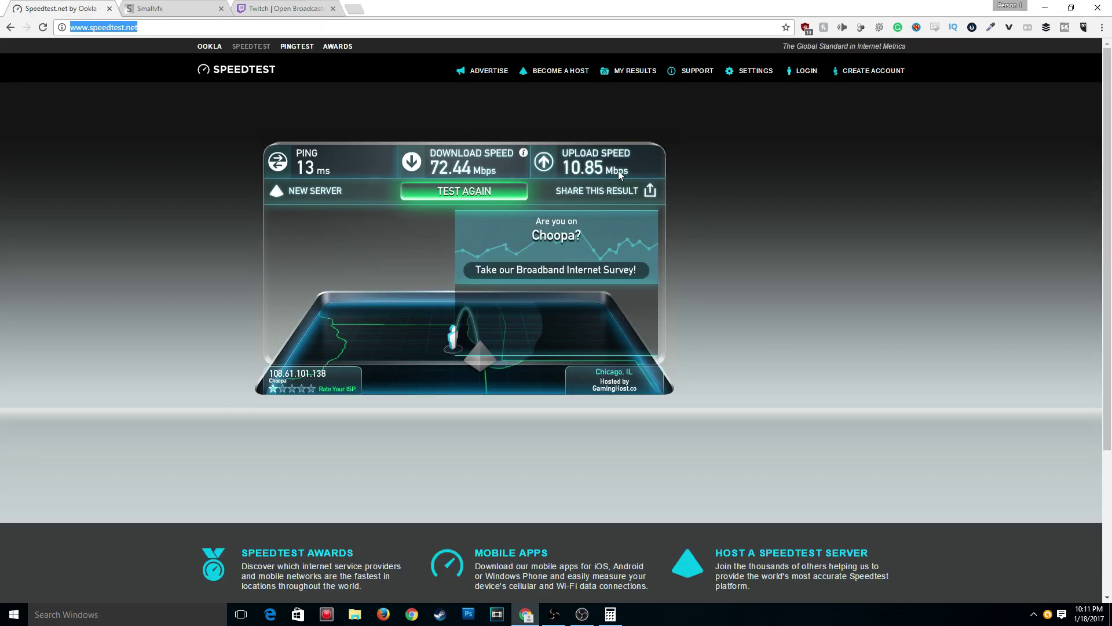
left_click(610, 614)
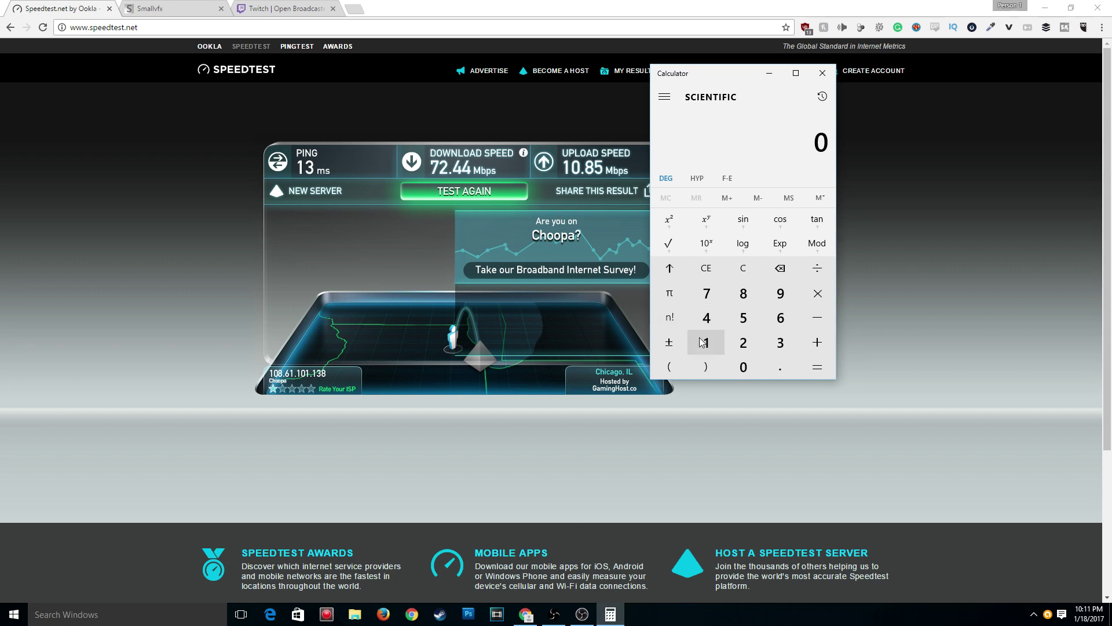
Compute 1700 × 0.8 = 1,360, then close Calculator.
left_click(714, 350)
left_click(714, 296)
left_click(748, 374)
left_click(748, 376)
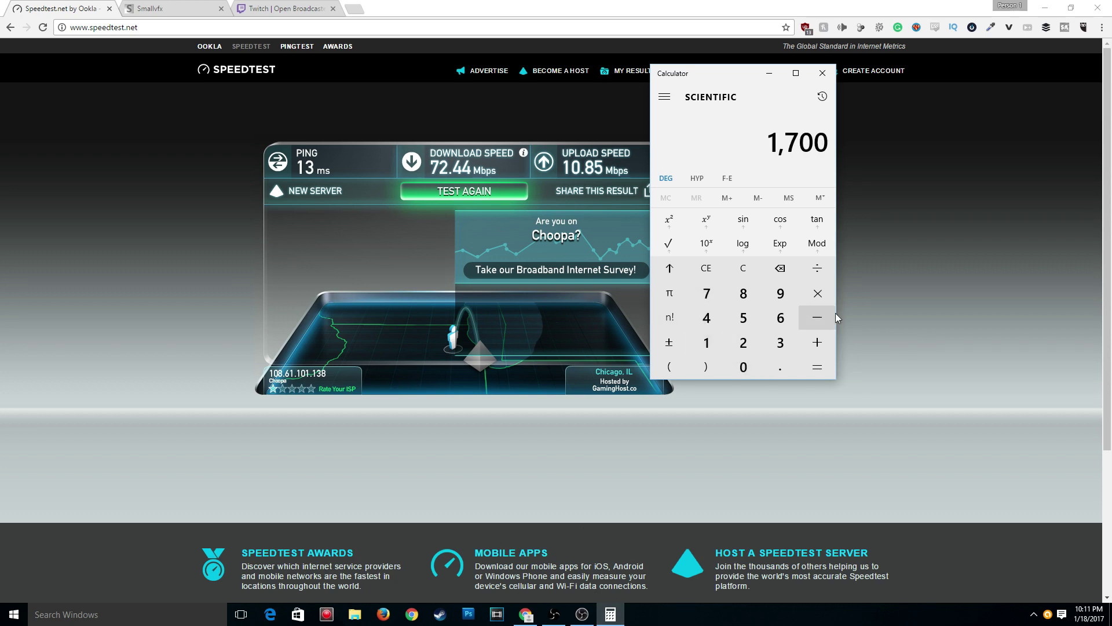
left_click(817, 293)
left_click(780, 367)
left_click(743, 293)
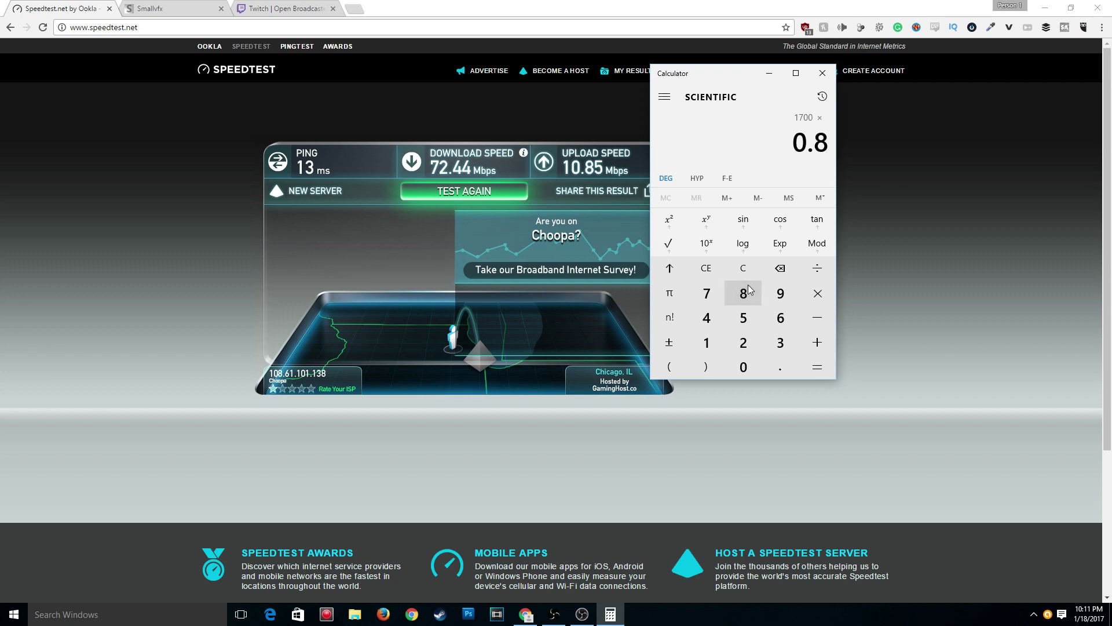
left_click(817, 367)
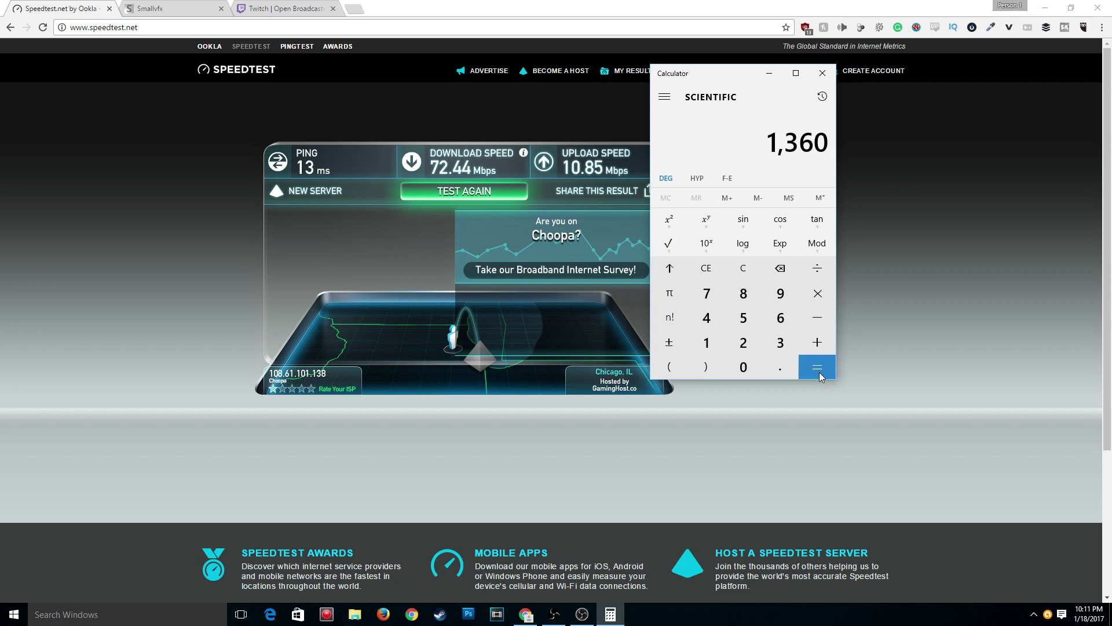
left_click(825, 80)
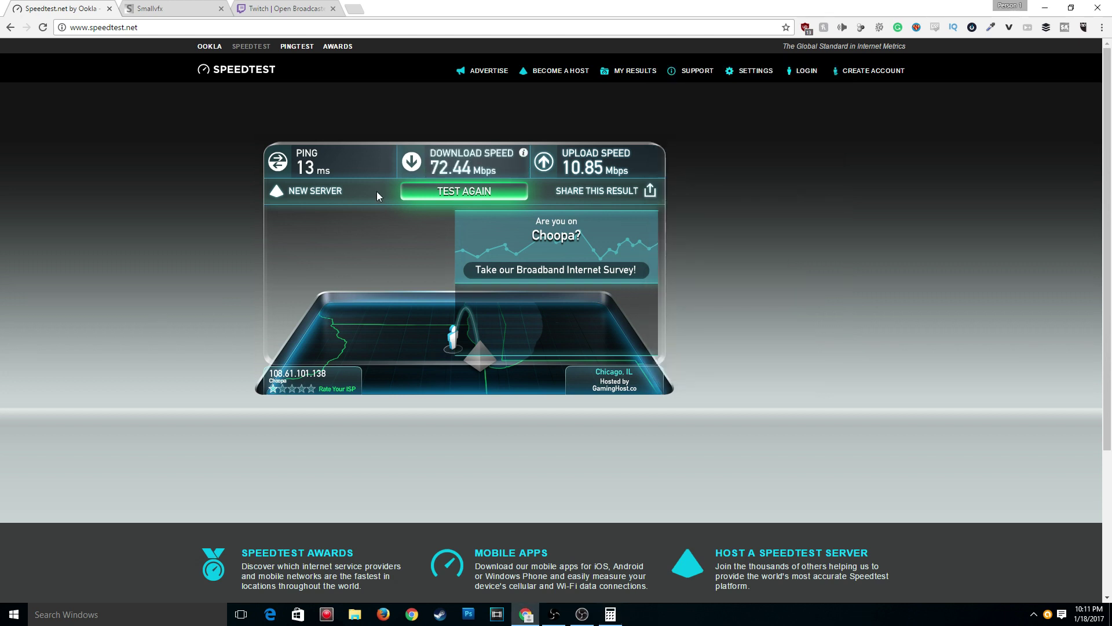
Rerun the Speedtest, then highlight 1800-2500 on the Twitch article's 720p line.
left_click(412, 197)
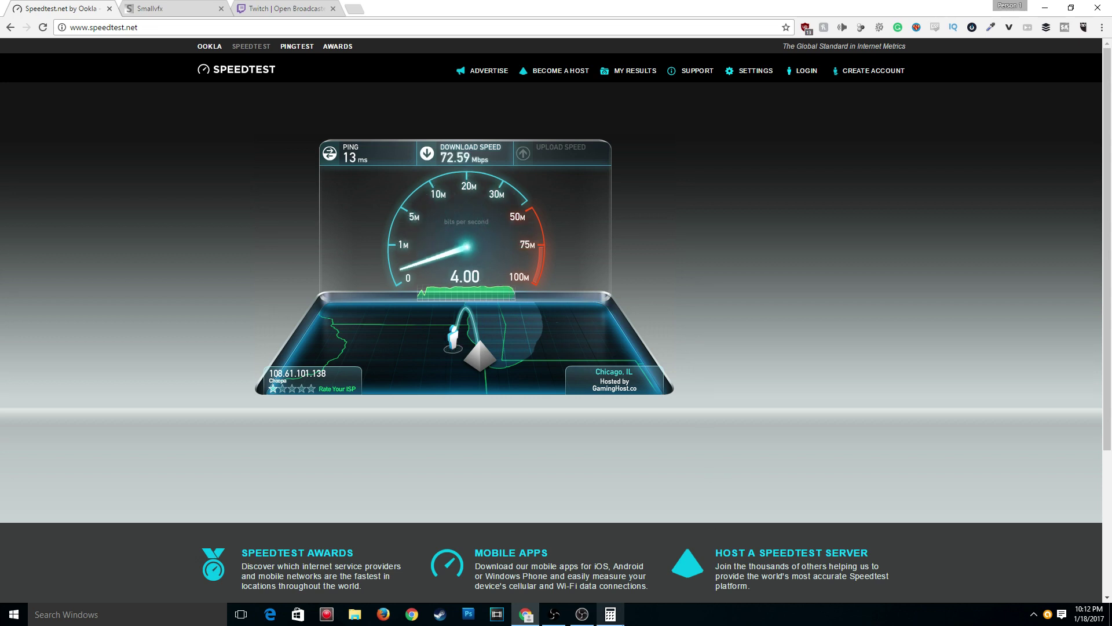
left_click(610, 614)
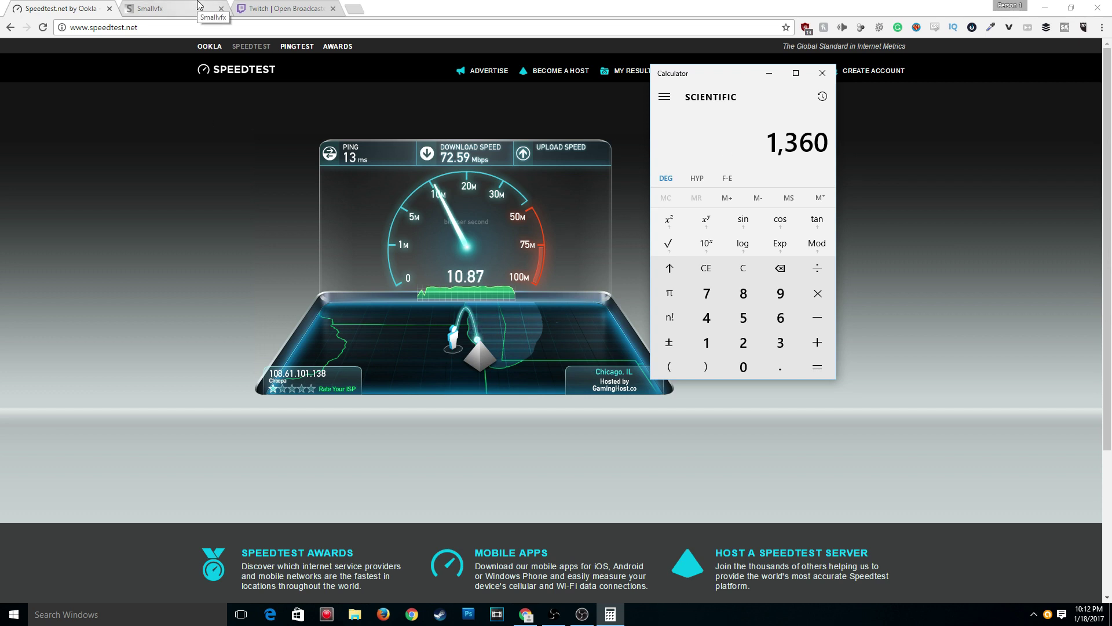
left_click(237, 5)
left_click_drag(430, 185, 494, 183)
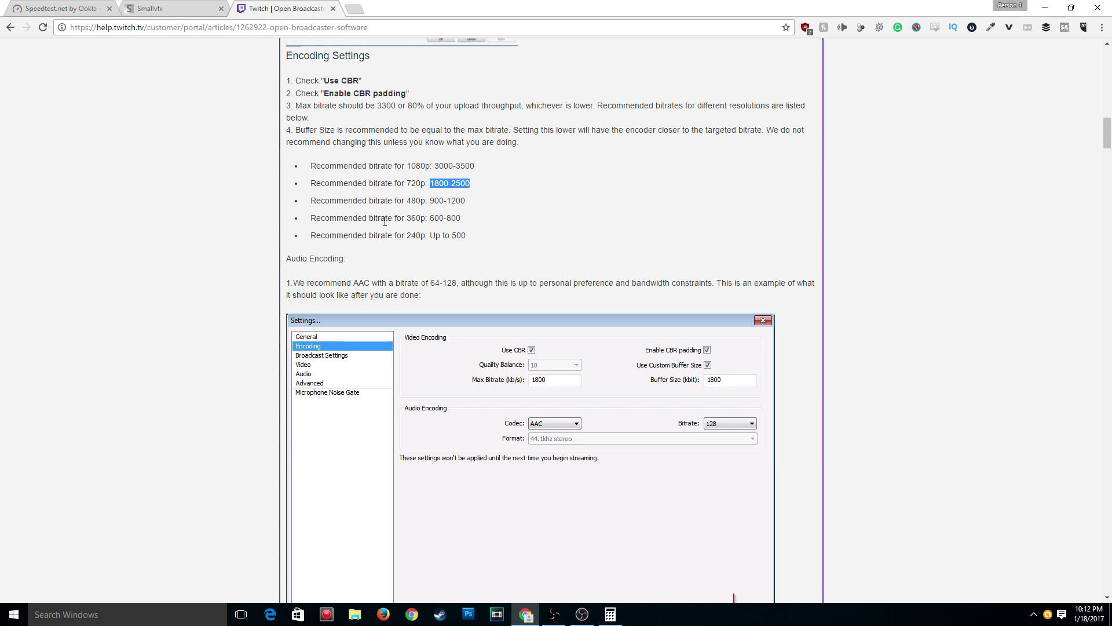
Highlight the 720p upper limit 2500 and compare it with the Speedtest upload.
left_click(439, 179)
double_click(455, 182)
left_click(160, 5)
left_click(99, 8)
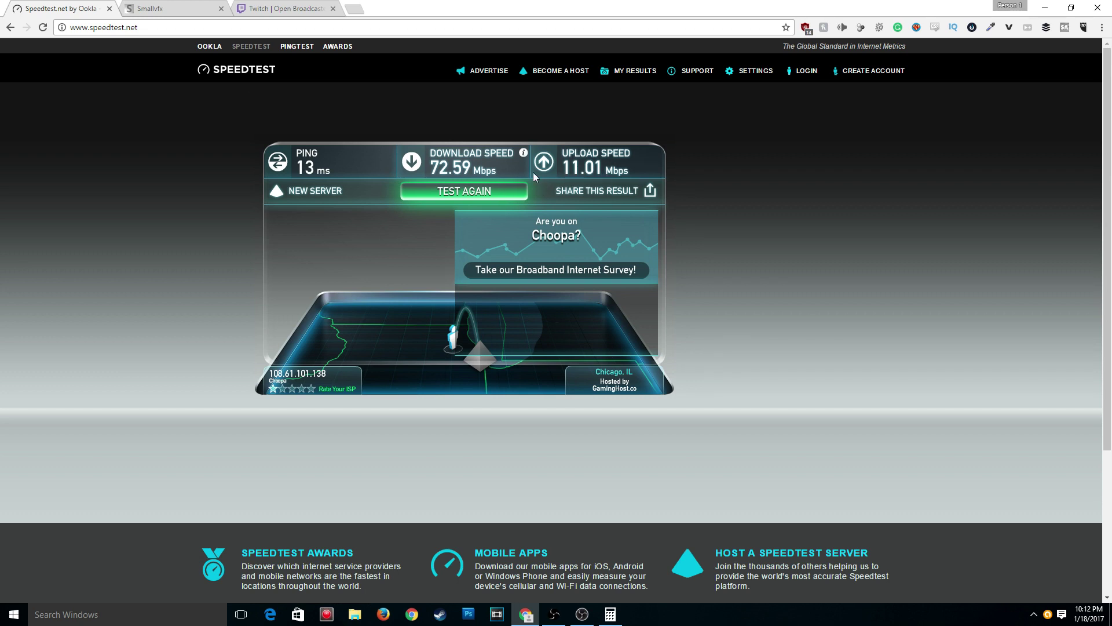
left_click(168, 7)
left_click(248, 5)
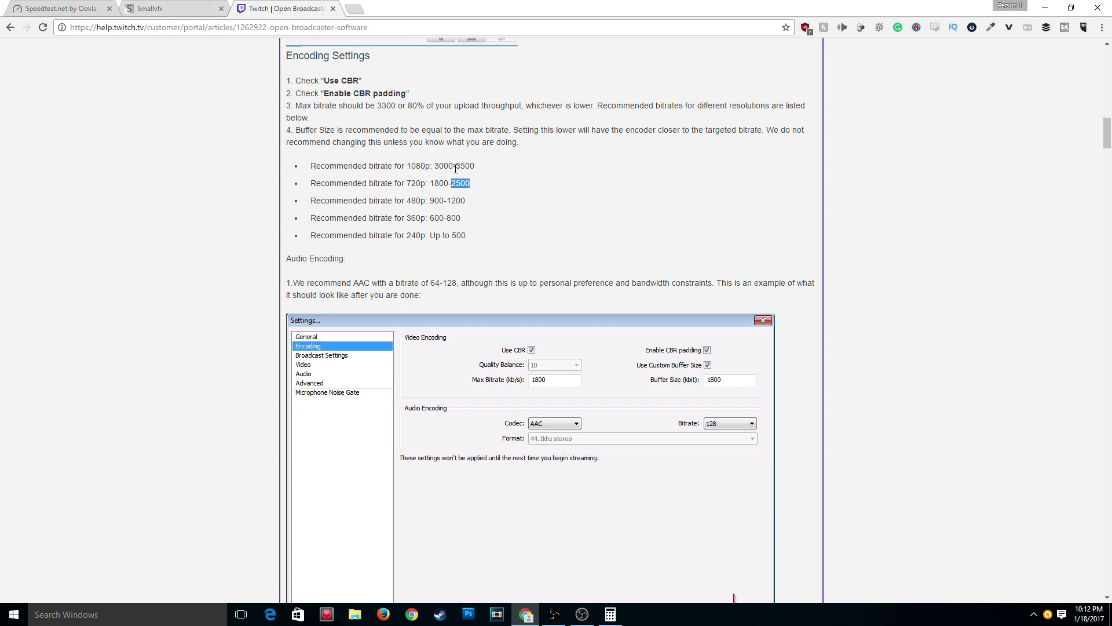
Highlight the 1080p 3000-3500, 720p and 480p ranges, then return to Speedtest results.
left_click_drag(435, 165, 476, 166)
left_click_drag(433, 184, 465, 204)
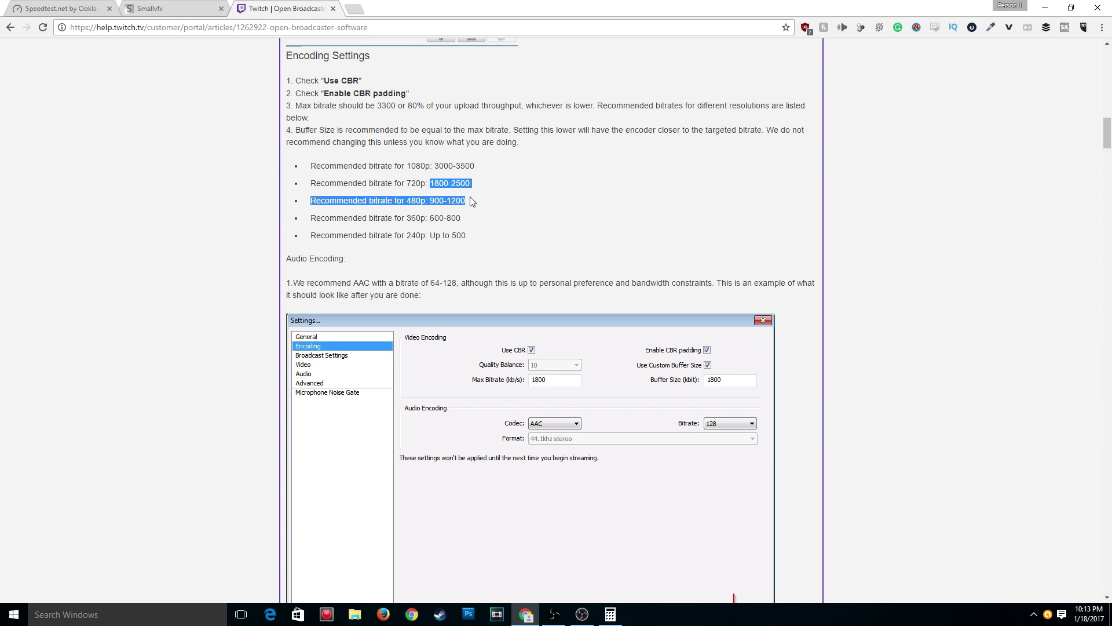
left_click(204, 6)
key("ctrl+Tab")
left_click(95, 7)
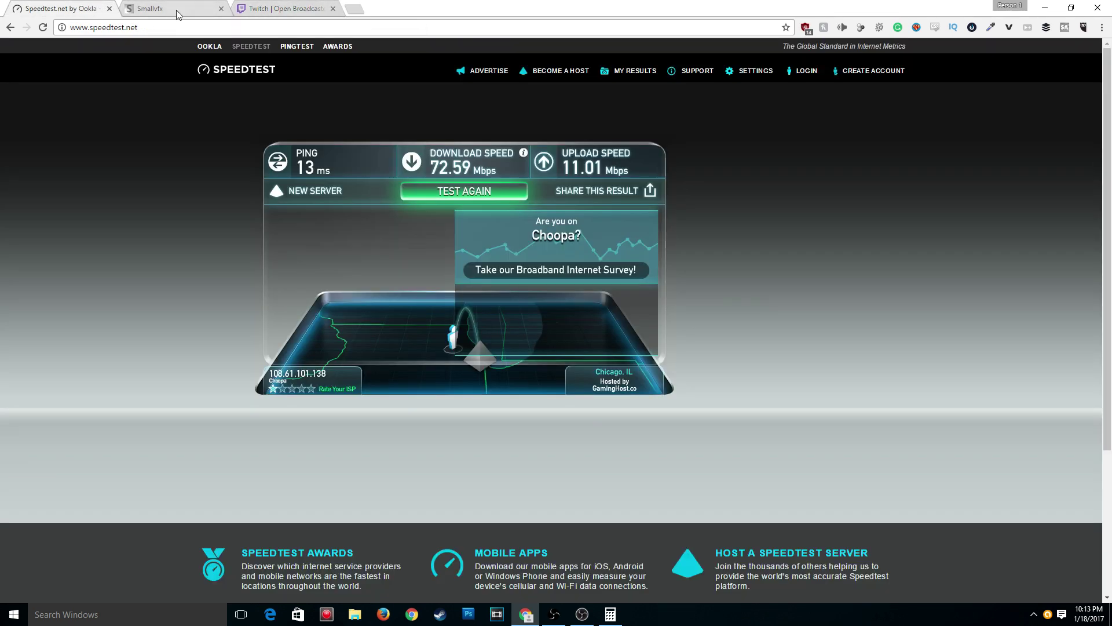
Get 4,000 in Calculator by computing 4 × 1000.
left_click(610, 614)
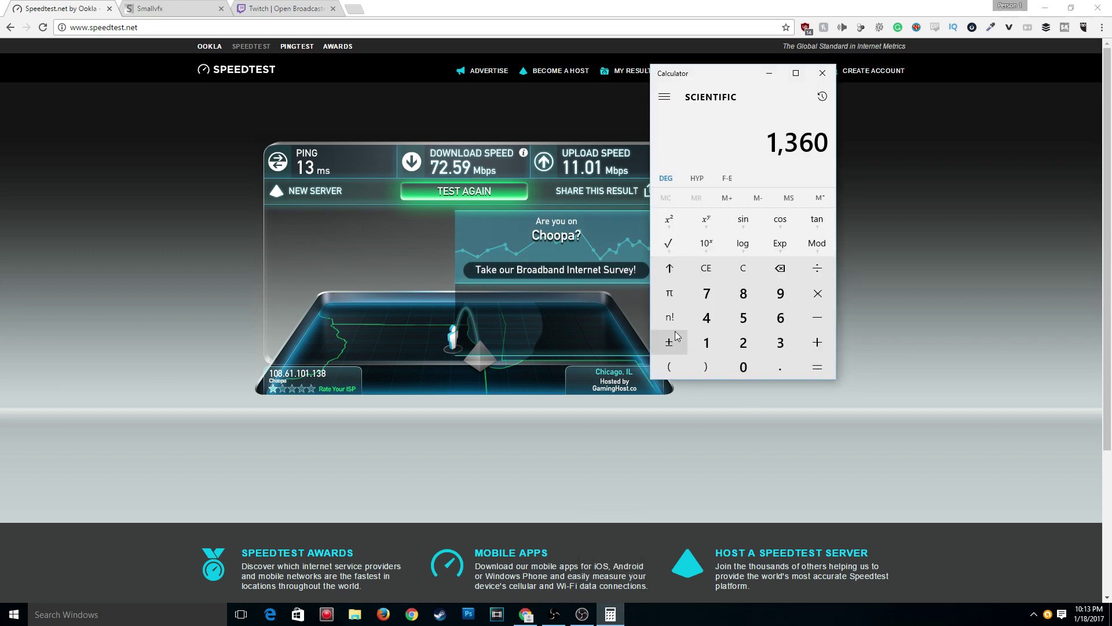
left_click(706, 317)
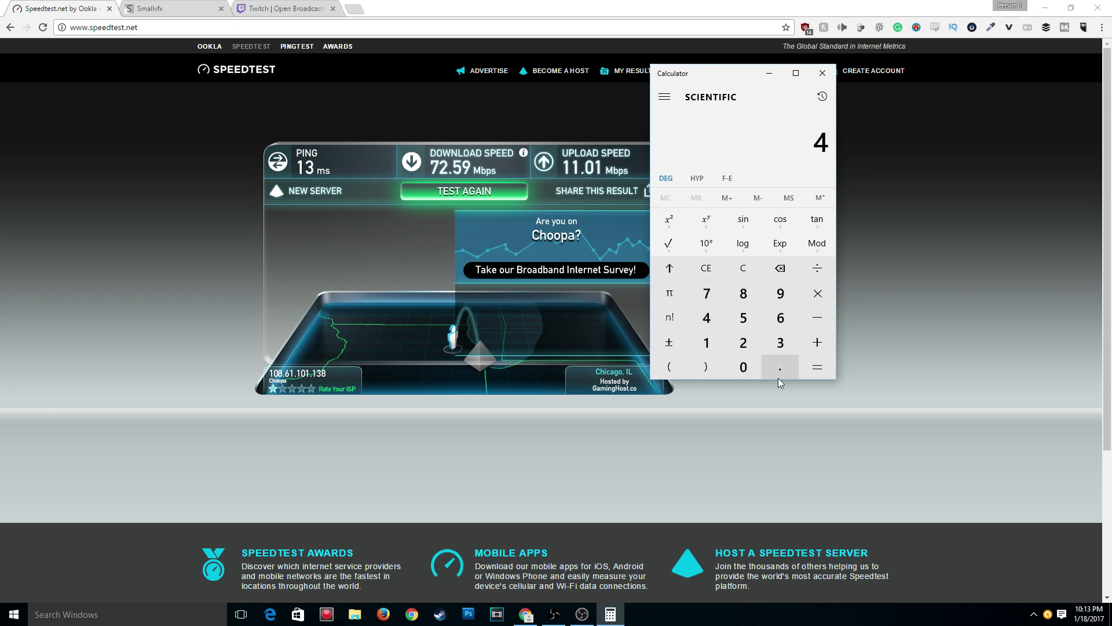
left_click(780, 367)
double_click(743, 366)
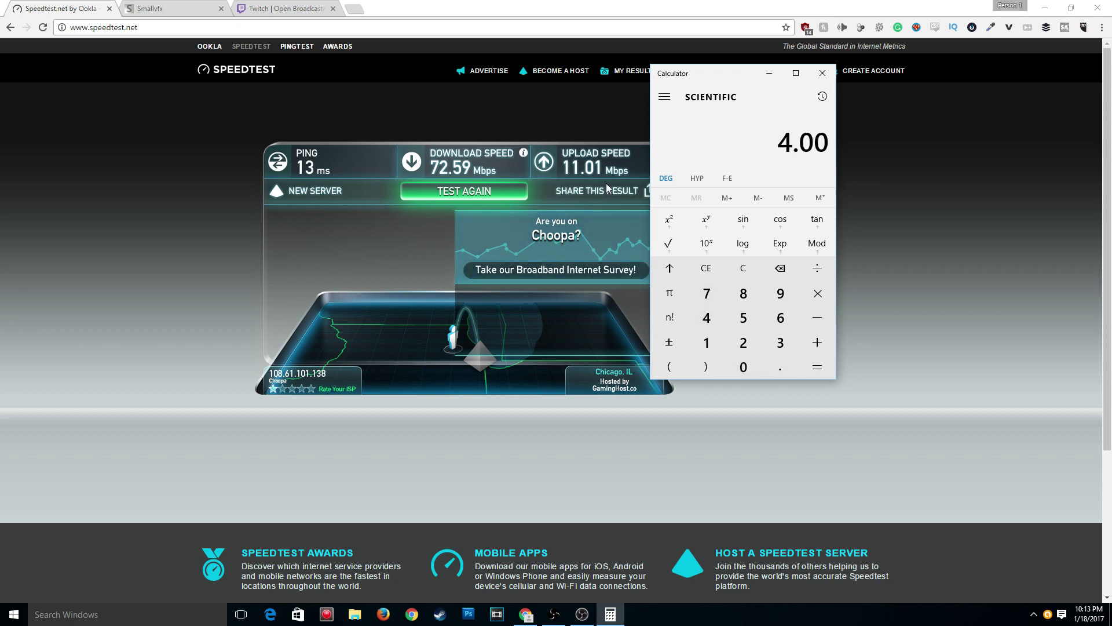
left_click(553, 615)
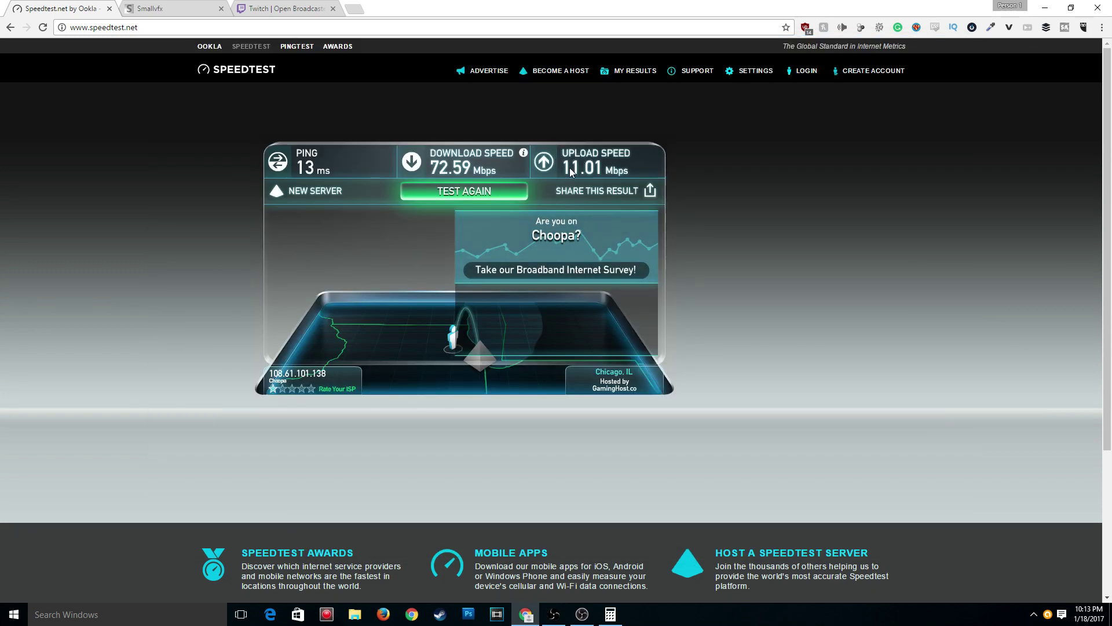
left_click(610, 614)
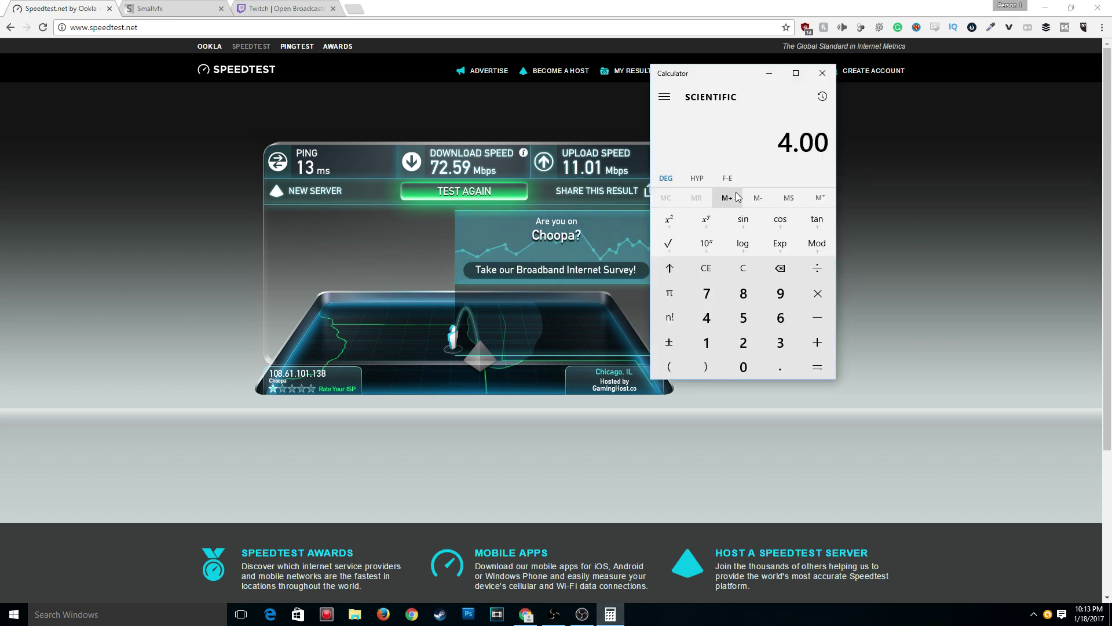
left_click(814, 301)
left_click(699, 325)
left_click(703, 336)
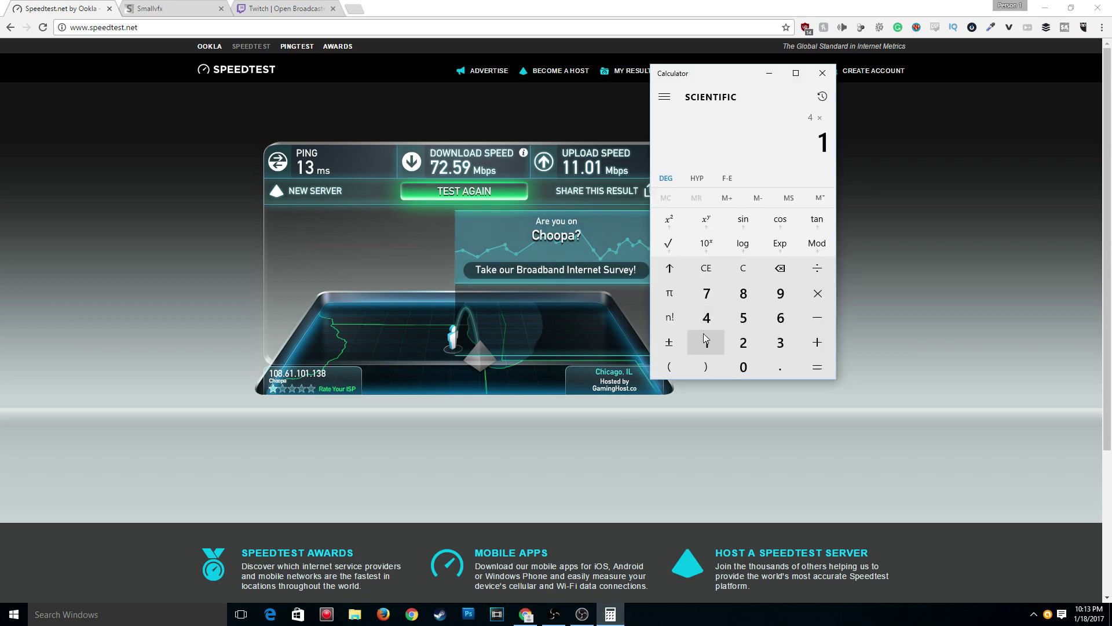
left_click(748, 370)
left_click(748, 370)
left_click(748, 370)
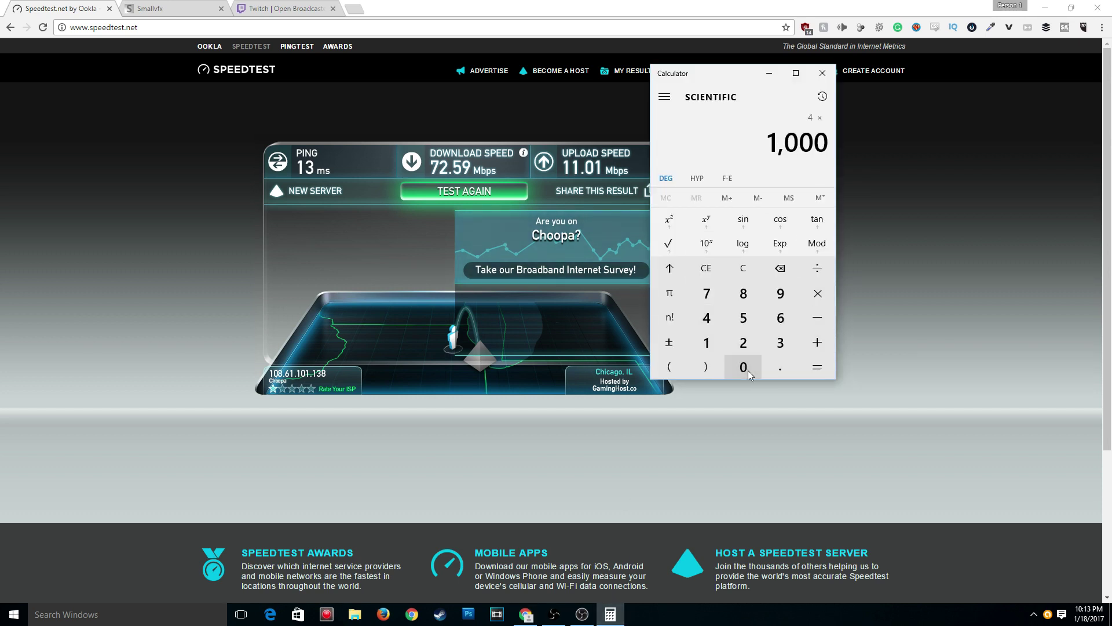
left_click(809, 374)
Multiply 4000 by 0.8 to get 3,200, then return to OBS Settings.
left_click(826, 294)
left_click(787, 366)
left_click(744, 297)
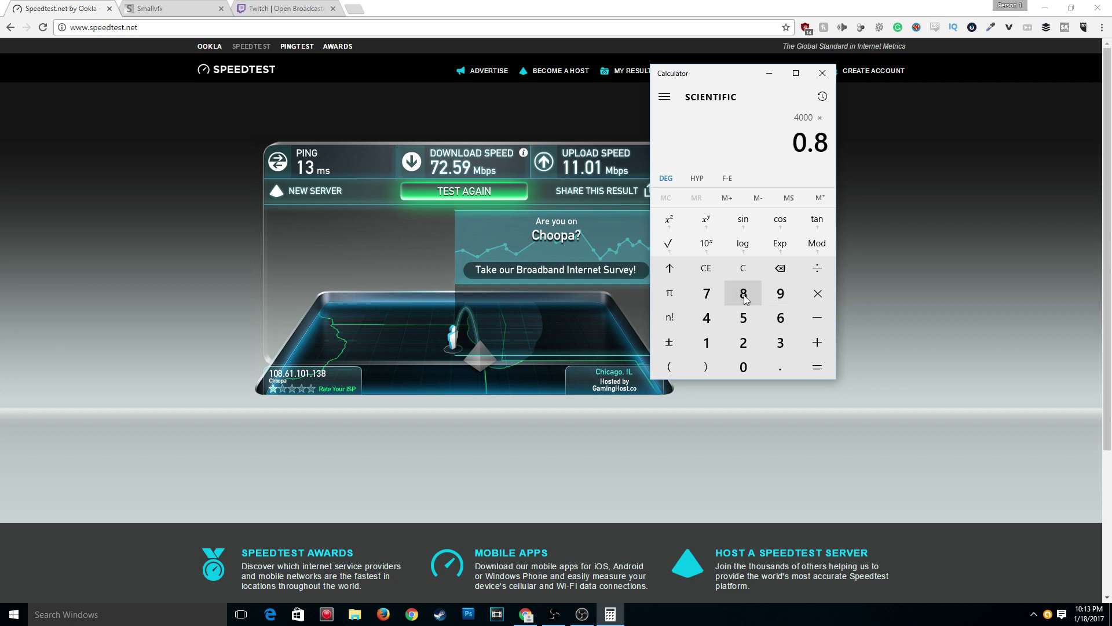
left_click(817, 367)
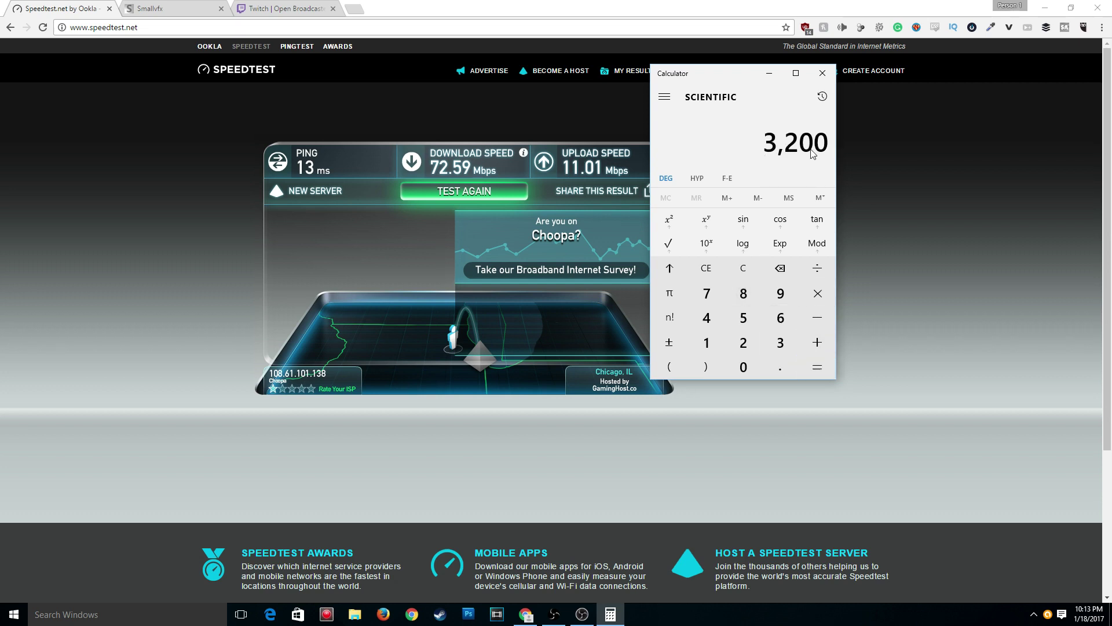
mouse_move(582, 614)
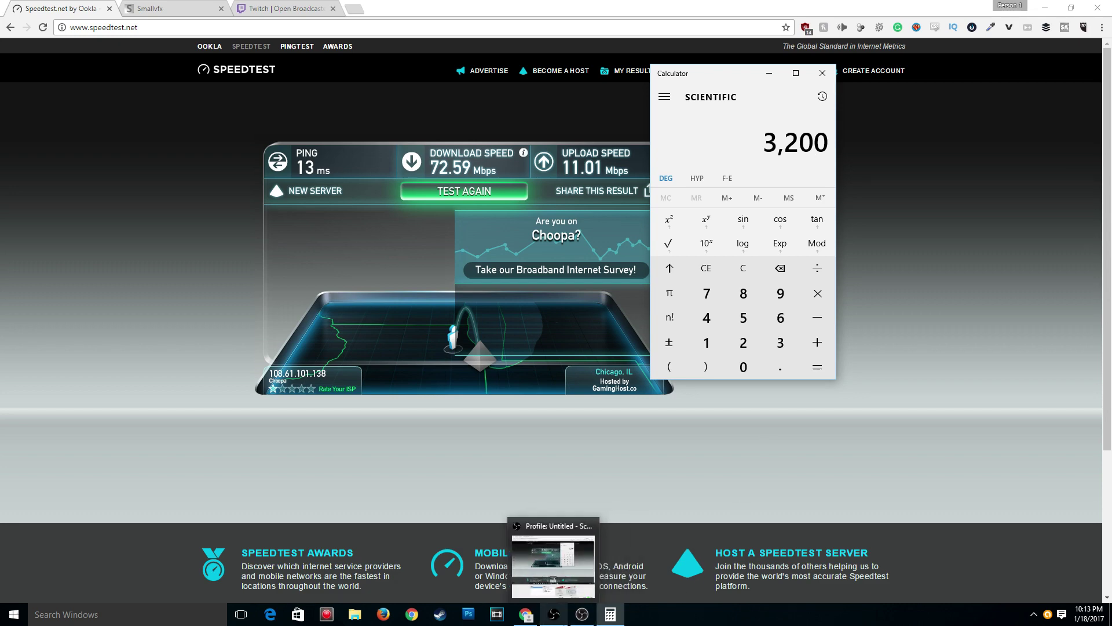
left_click(554, 614)
left_click(554, 614)
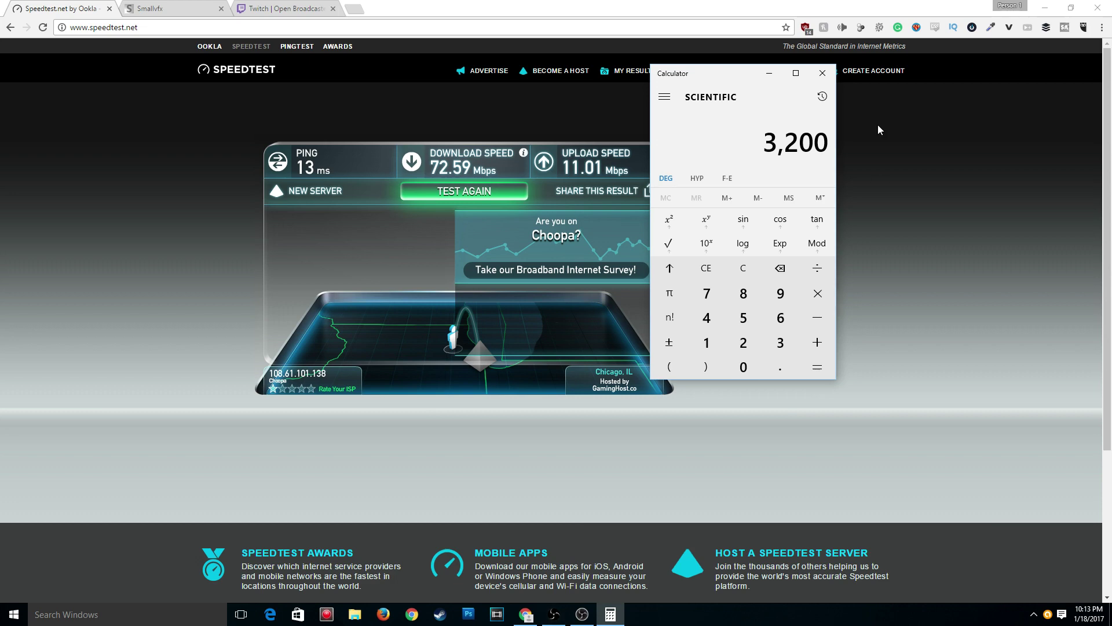
left_click(824, 66)
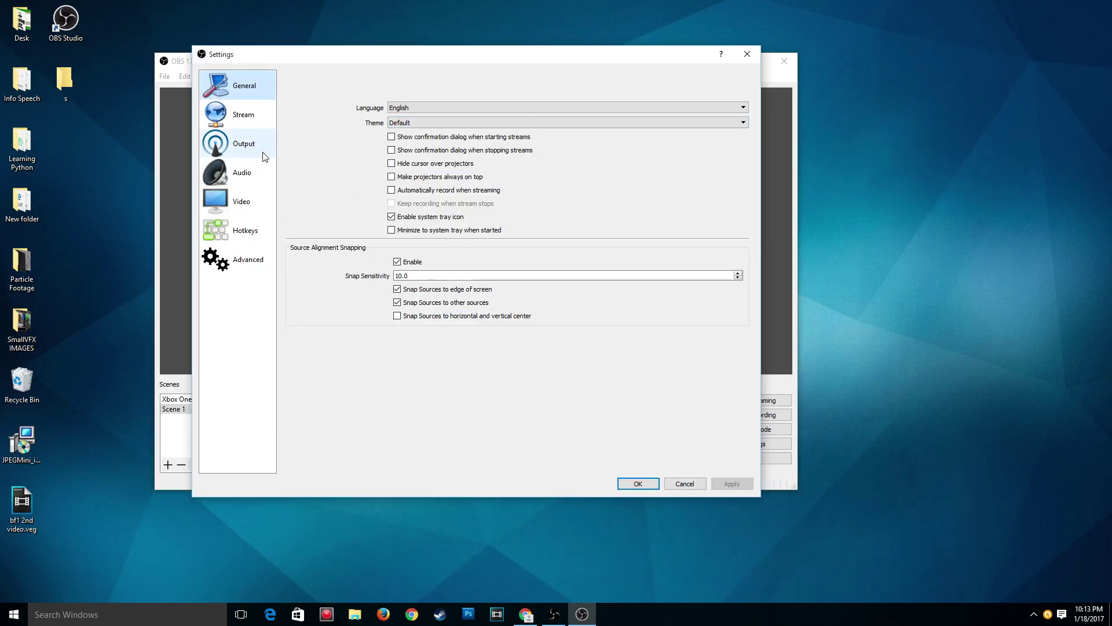
On the Output page, switch Output Mode to Simple and back to Advanced.
left_click(264, 156)
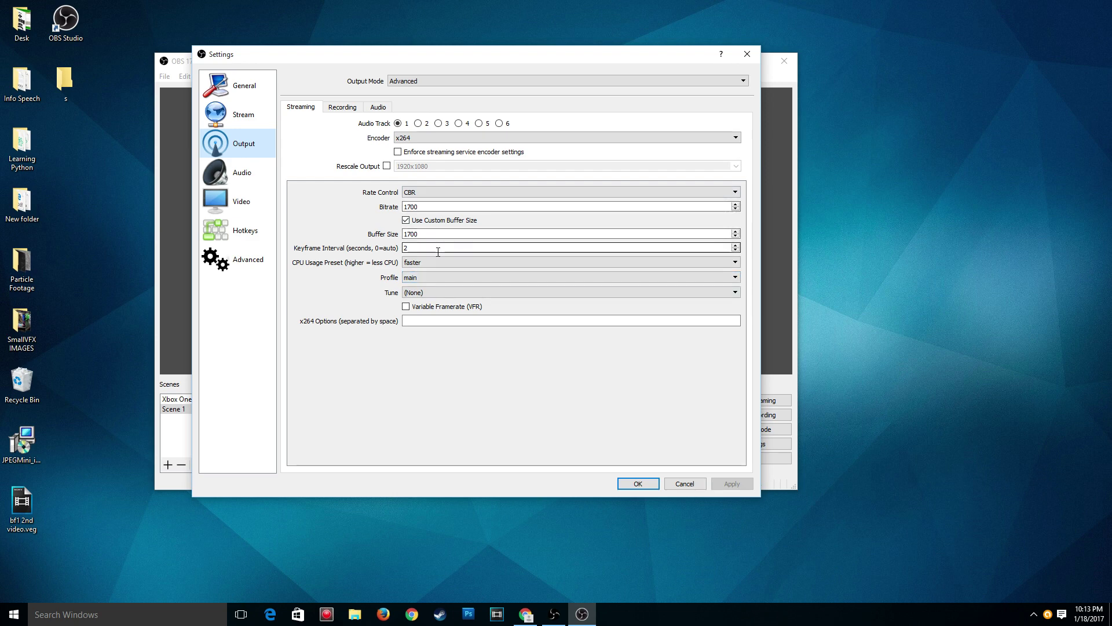
double_click(411, 233)
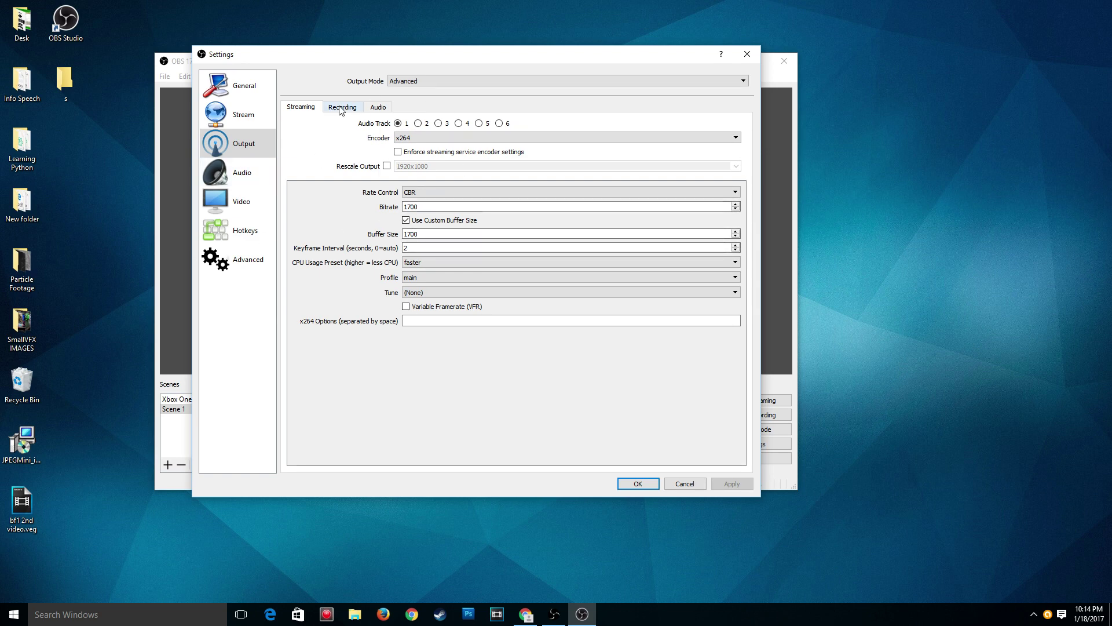
left_click(423, 80)
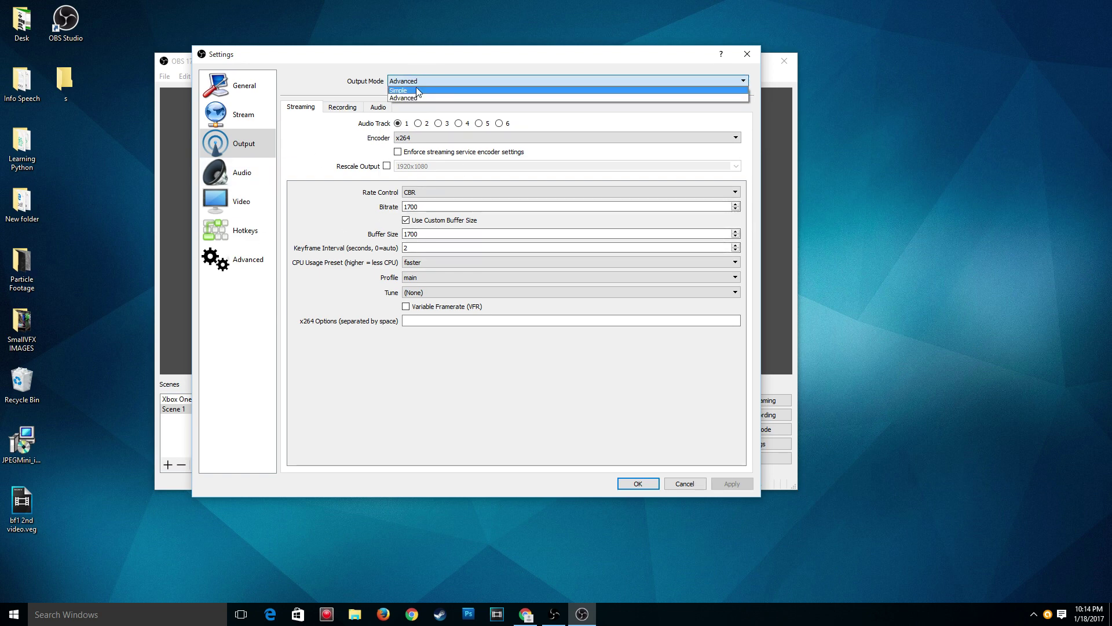
left_click(418, 91)
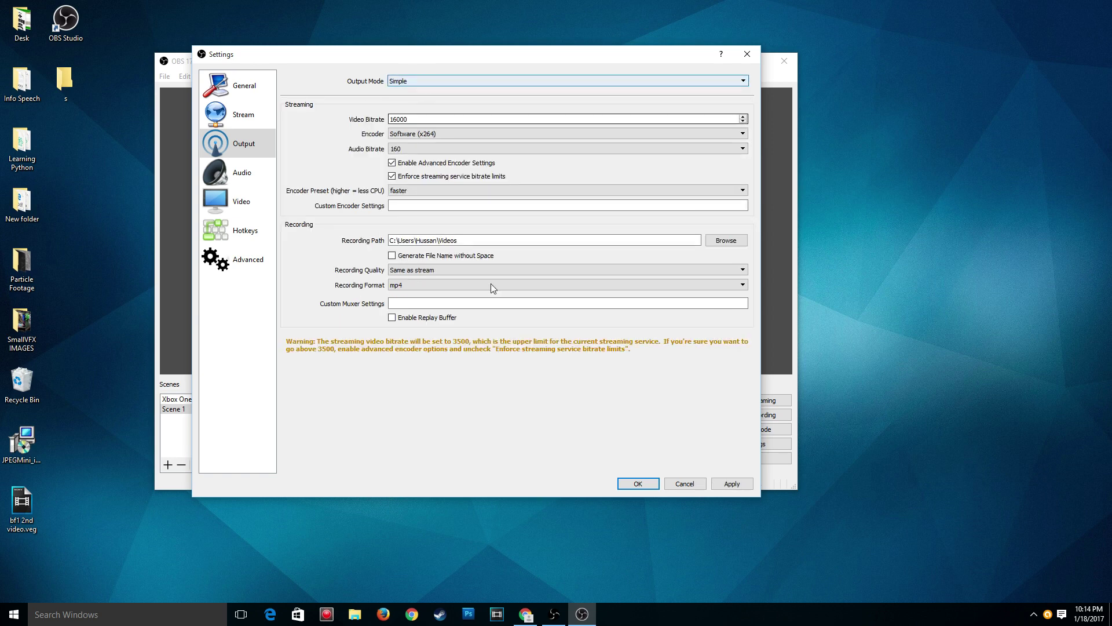
left_click(419, 80)
left_click(432, 97)
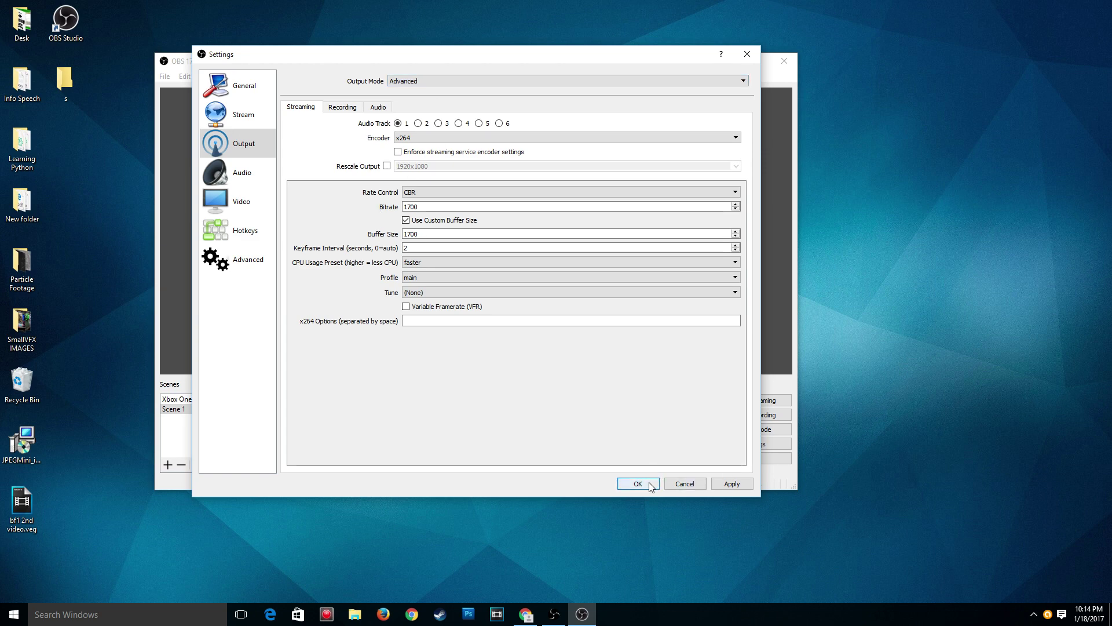
Cancel closing Settings and select the 1700 bitrate and buffer size values.
left_click(747, 53)
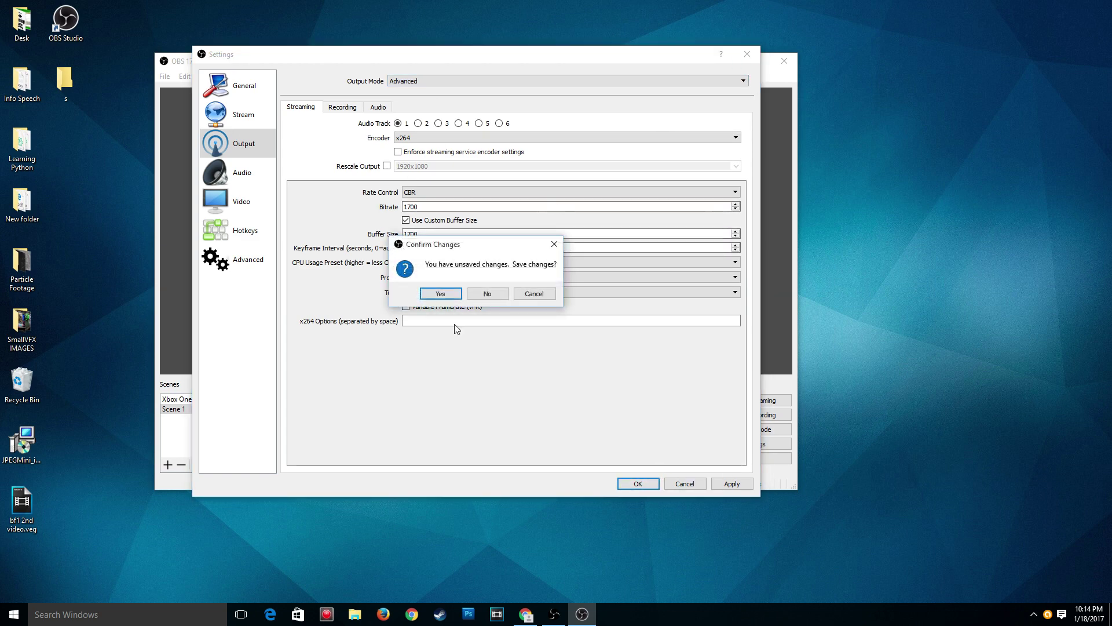
left_click(554, 244)
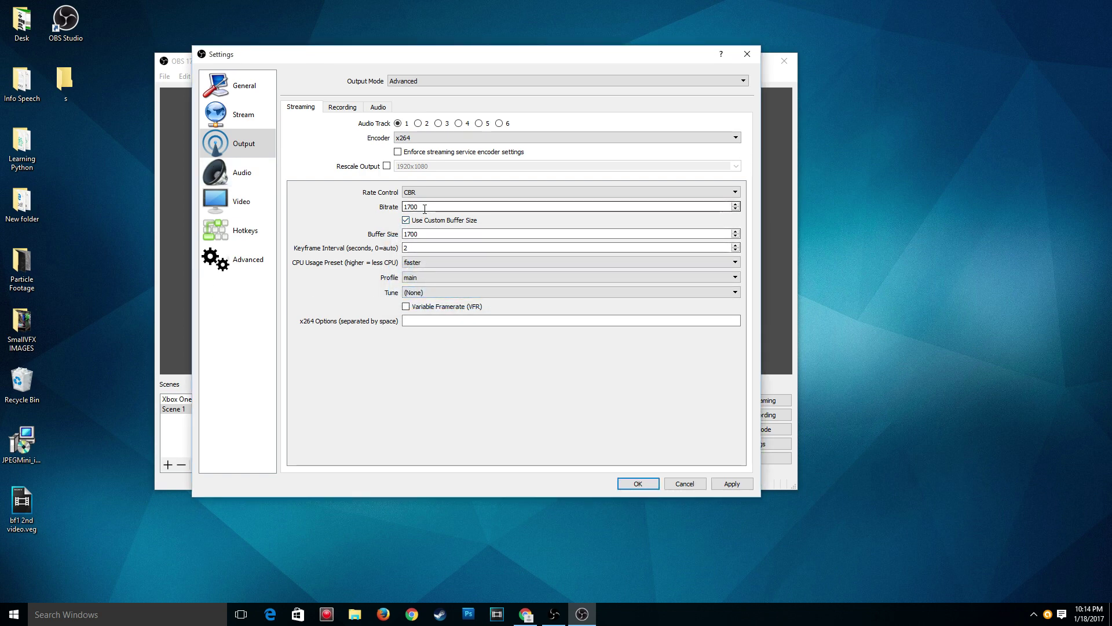
left_click_drag(424, 208, 366, 209)
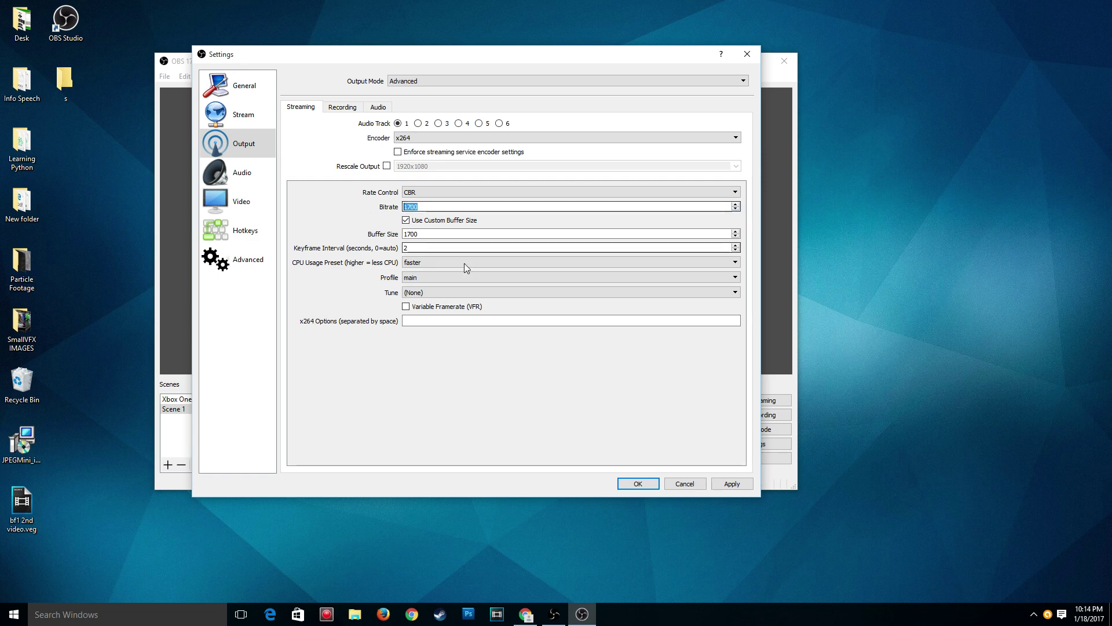
left_click(447, 230)
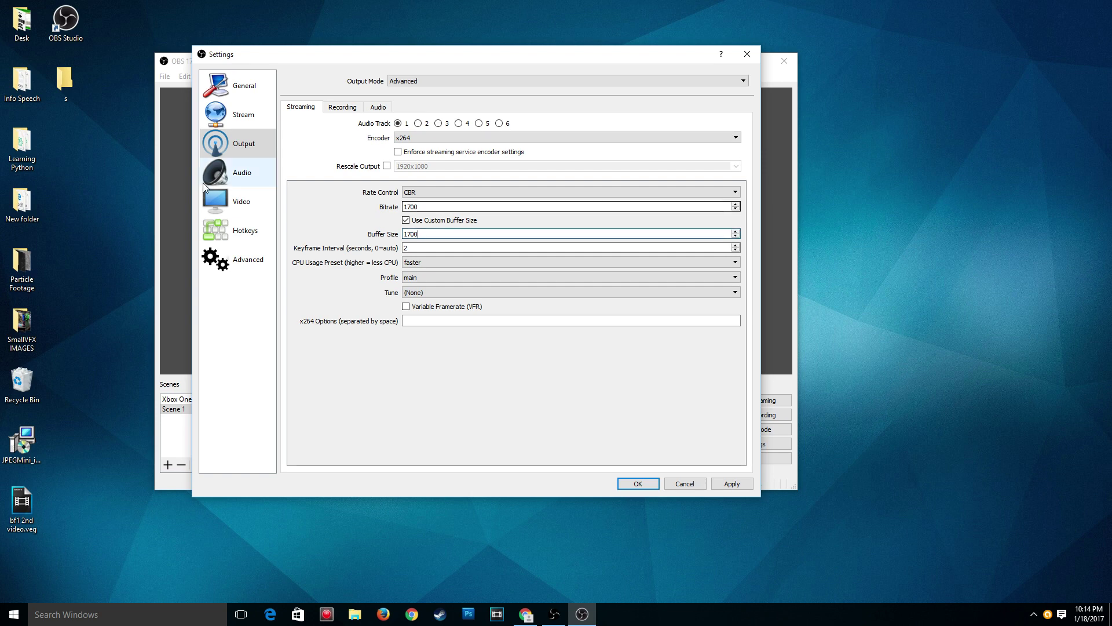
Review Video settings, keeping the frame rate at 29.97.
left_click(225, 214)
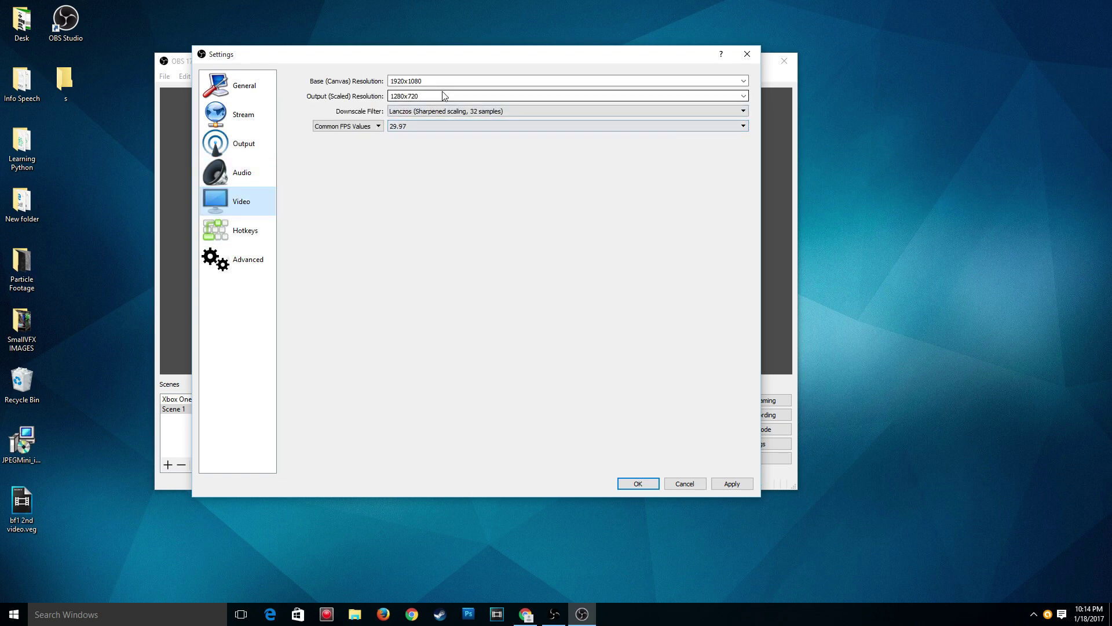
left_click(439, 127)
left_click(325, 318)
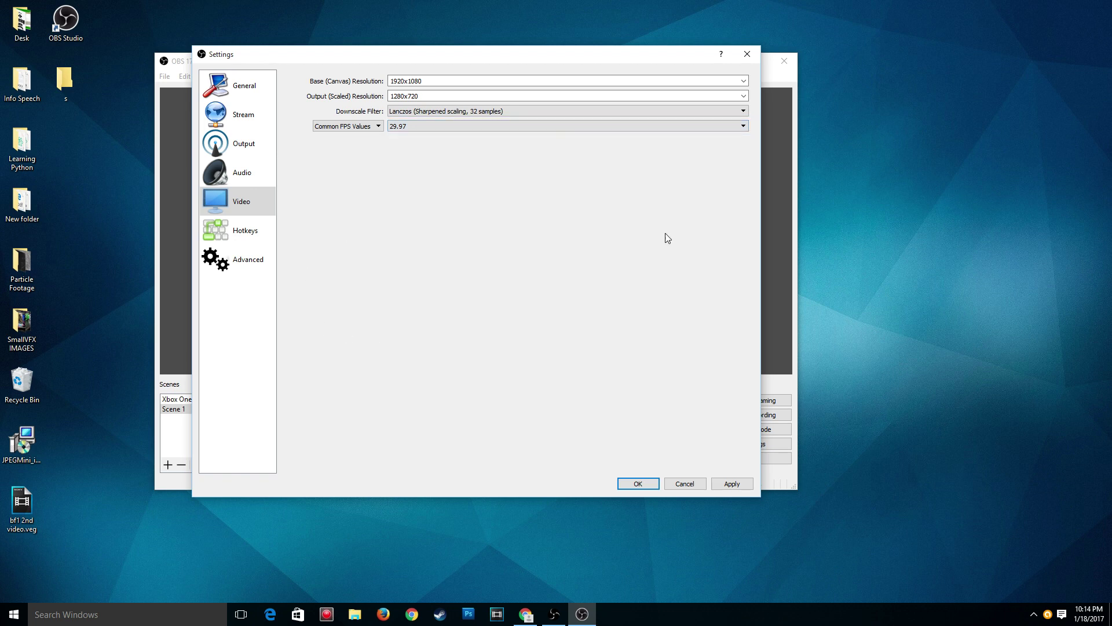
Close Settings without saving and exit OBS Studio.
left_click(746, 54)
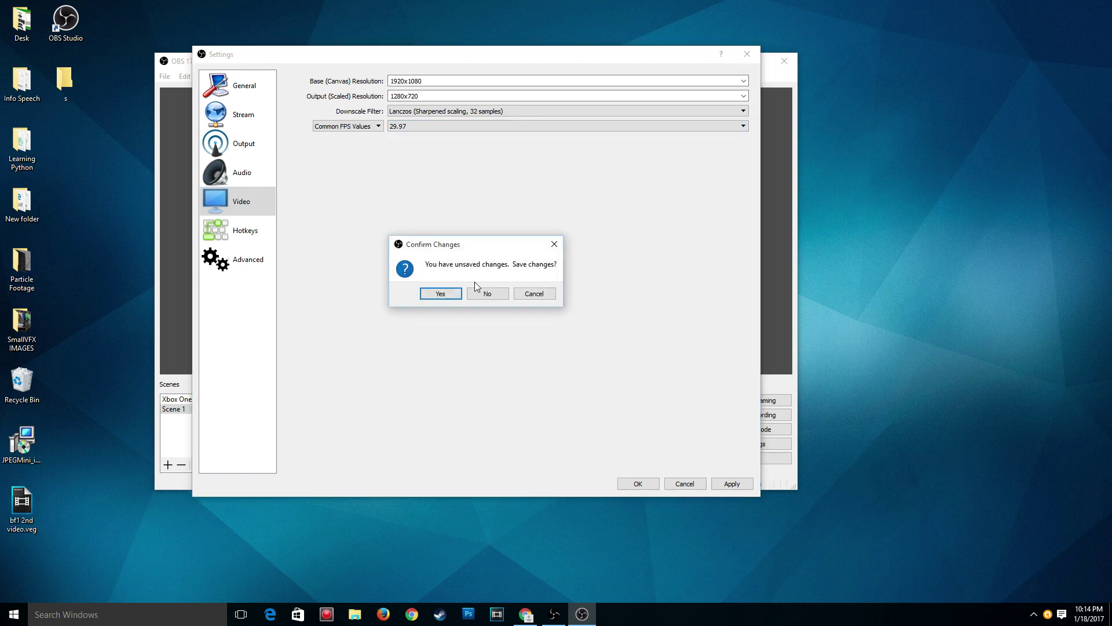
left_click(488, 299)
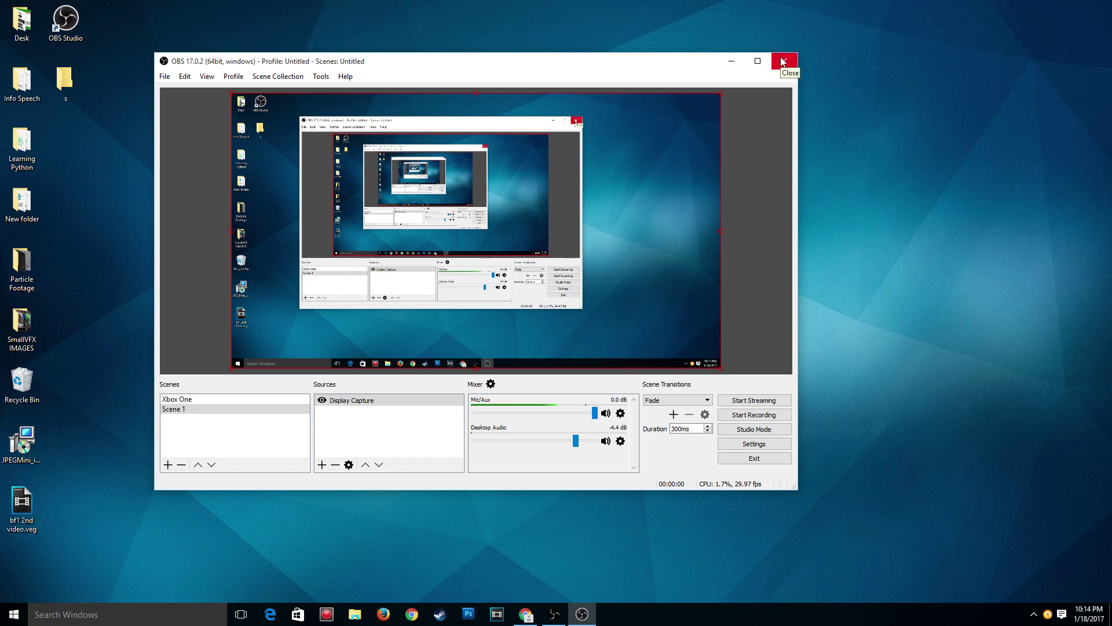
left_click(753, 122)
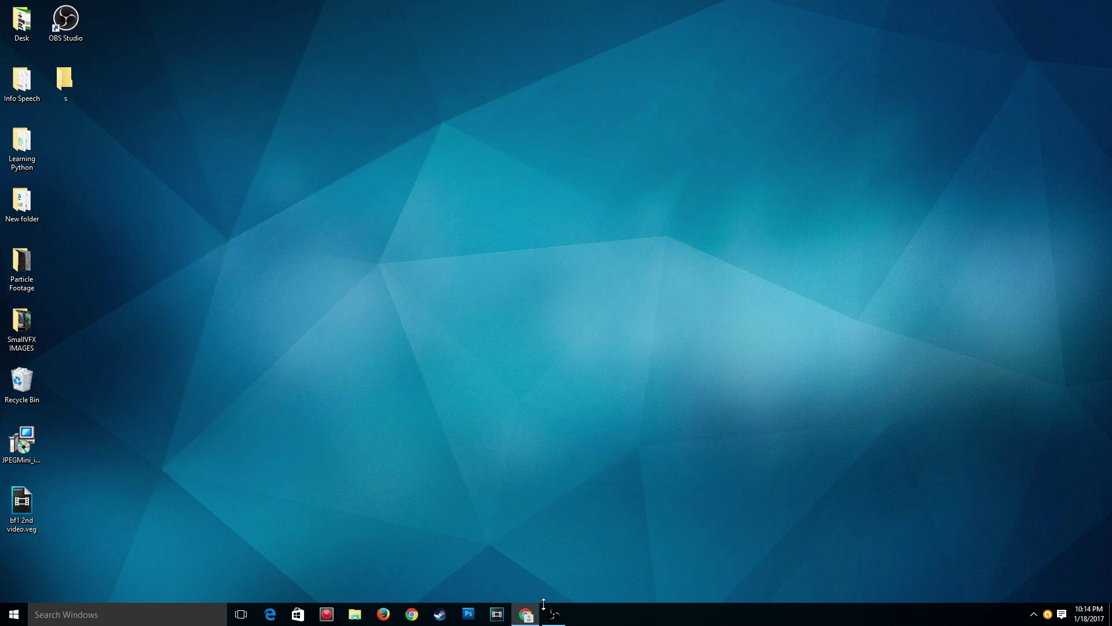
Return Chrome to the SMALLVFX home page and select, then clear, its tagline.
left_click(534, 611)
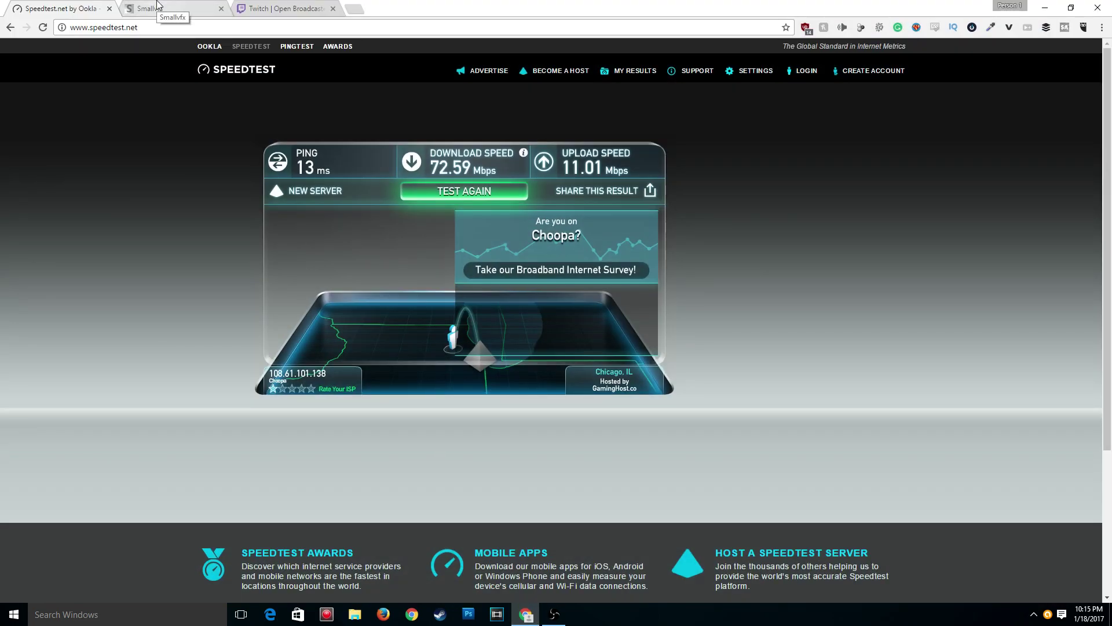
left_click(157, 5)
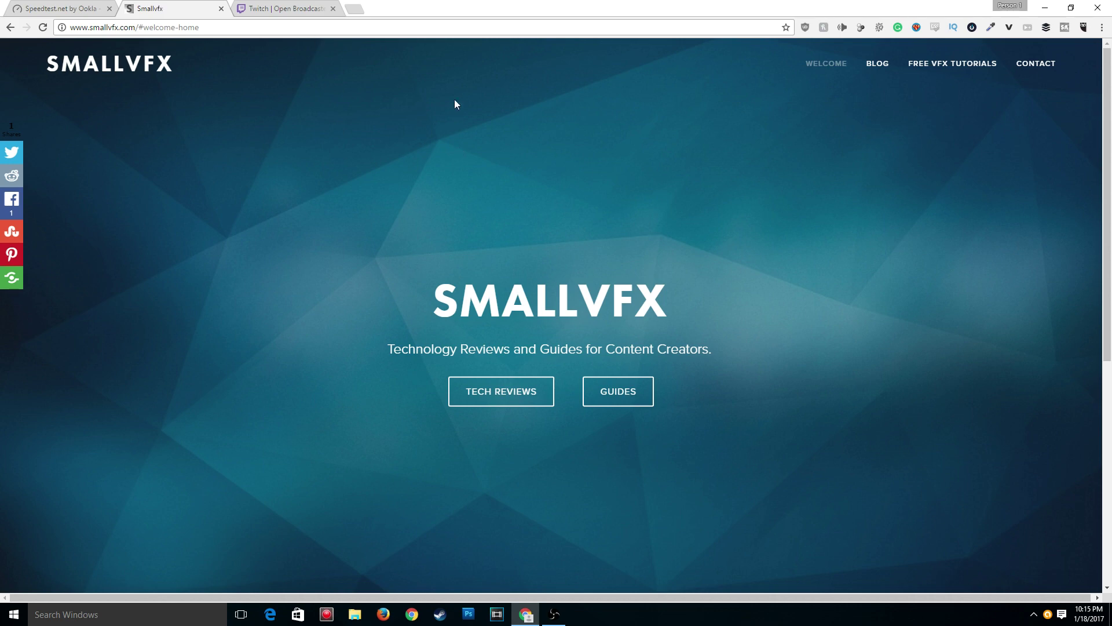
scroll(238, 375, "down", 7)
scroll(243, 377, "up", 7)
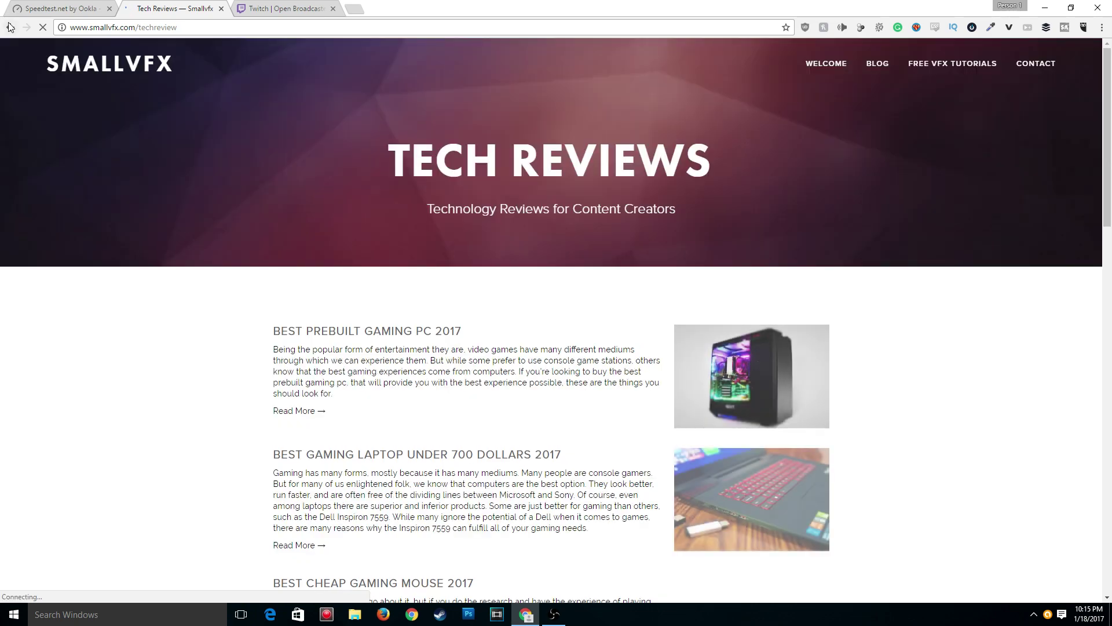
left_click(9, 27)
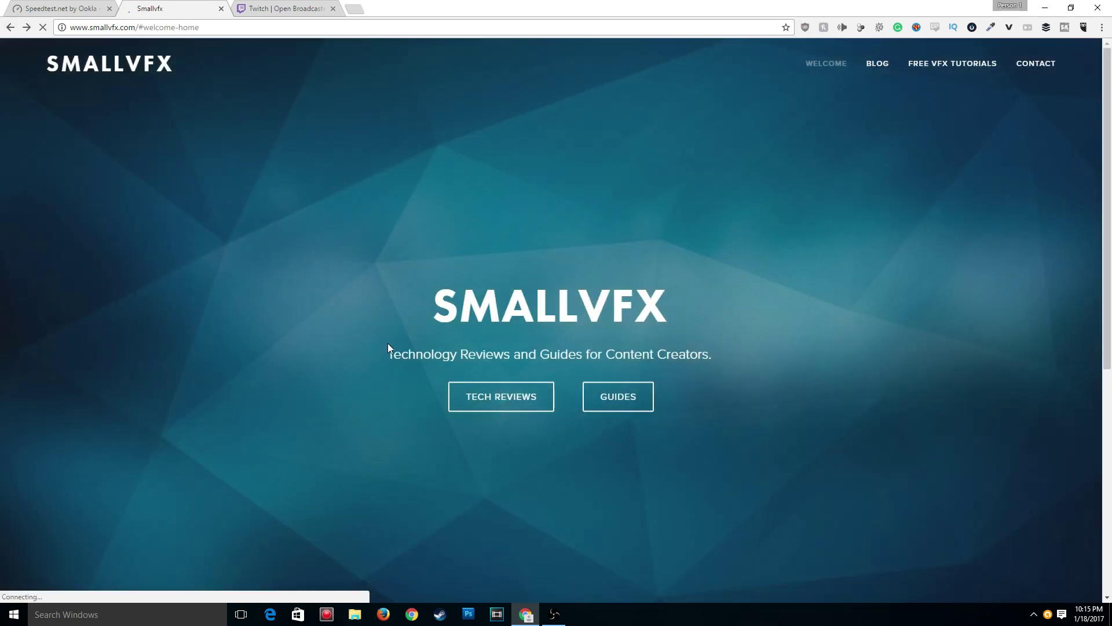
left_click_drag(388, 351, 431, 284)
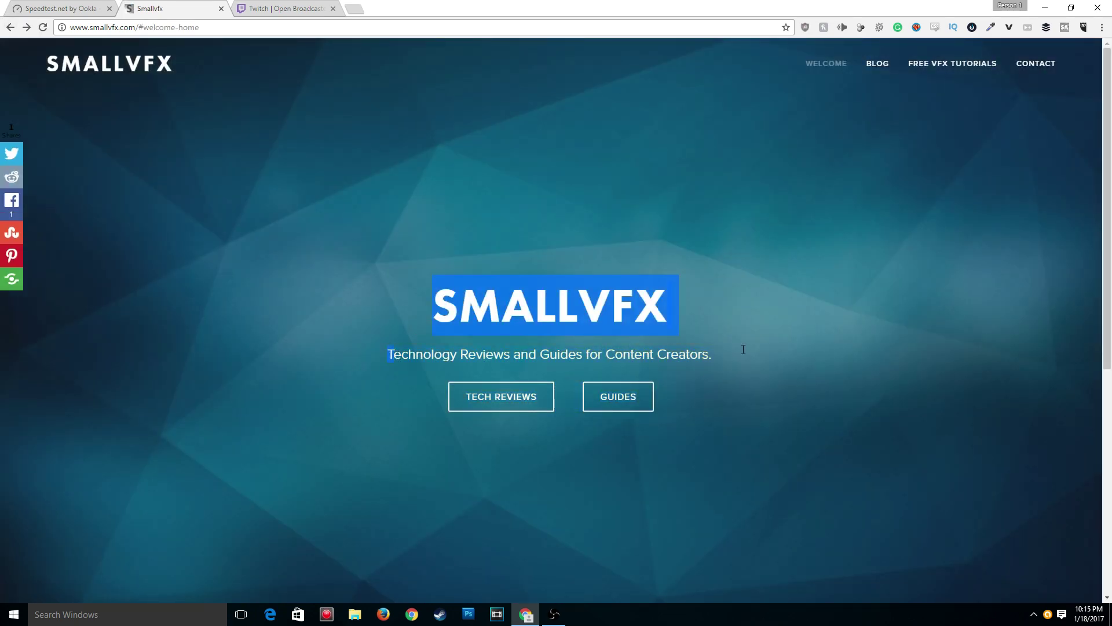
left_click(709, 361, "shift")
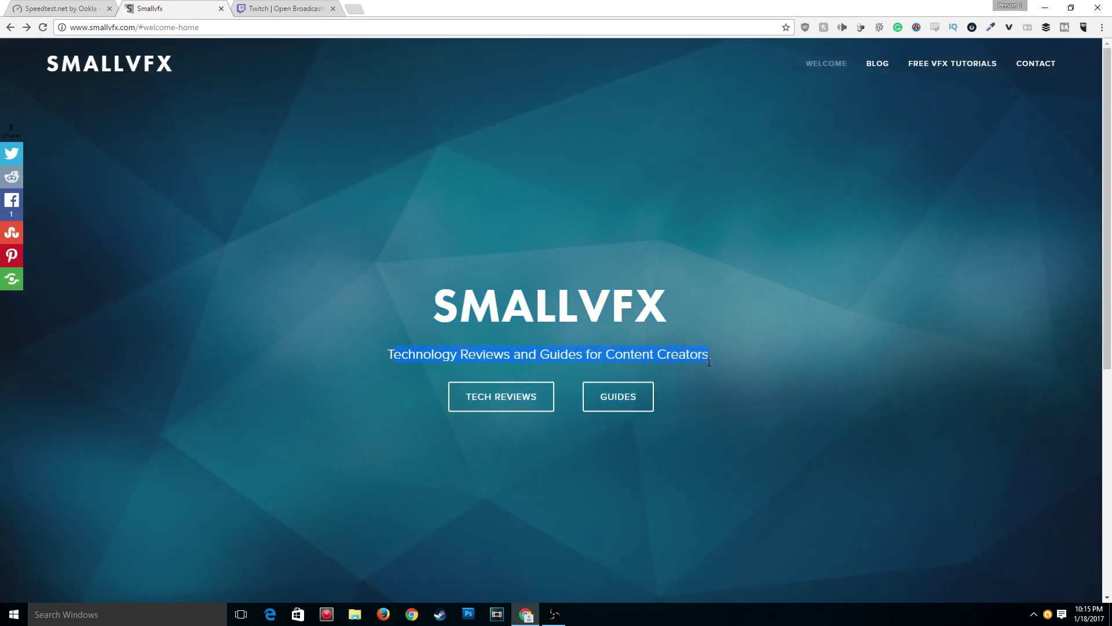
left_click(488, 358)
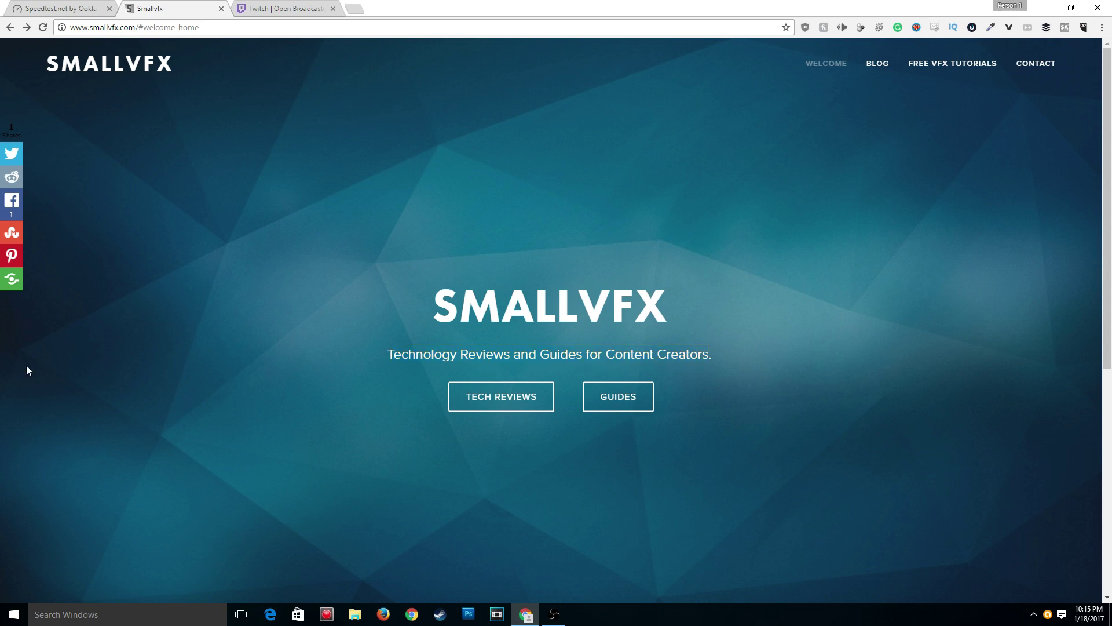